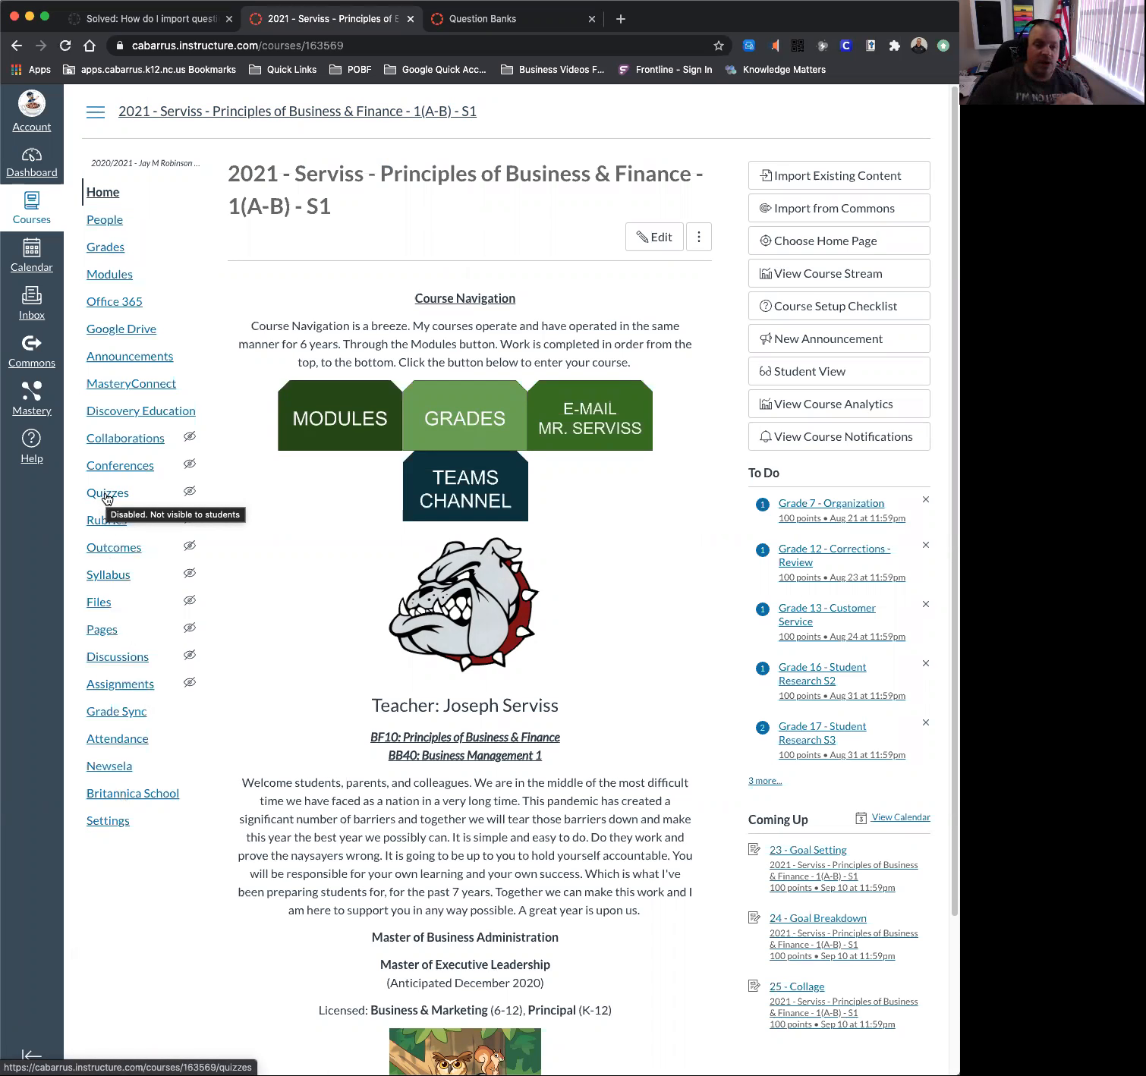
Open Week 1 Quiz from the course's Quizzes list and begin editing it.
left_click(107, 494)
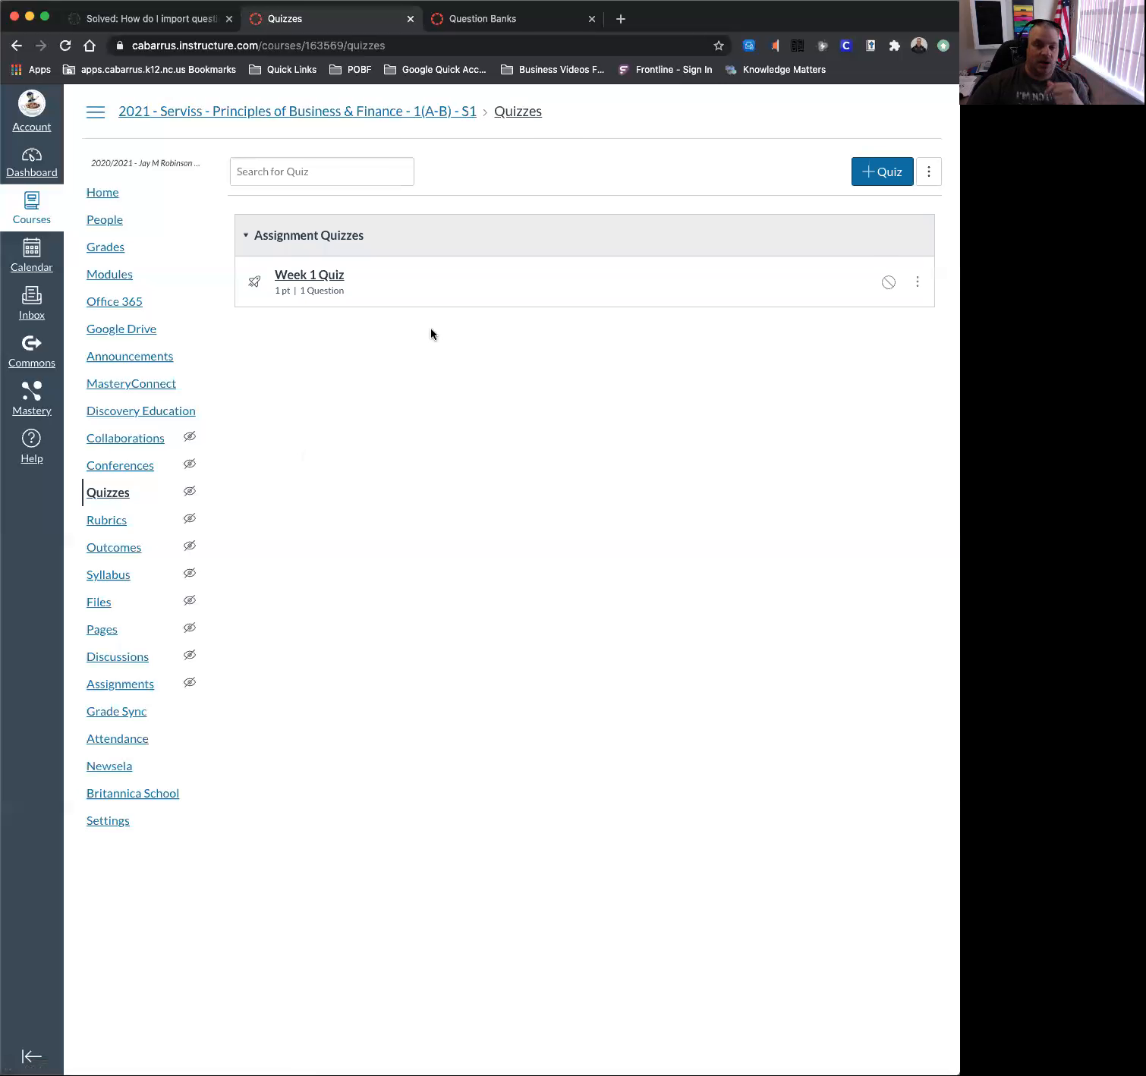
left_click(305, 279)
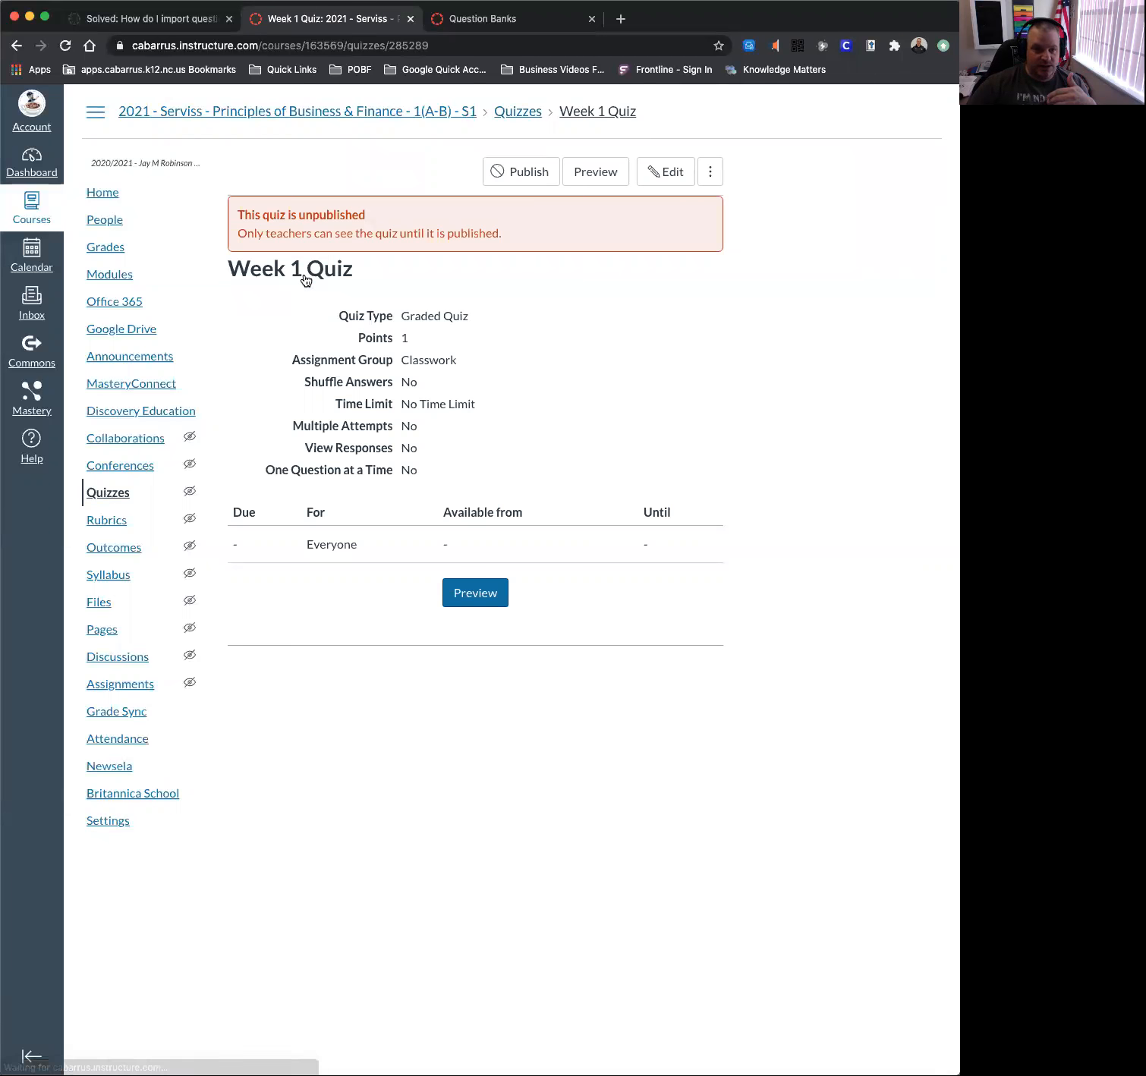
left_click(16, 45)
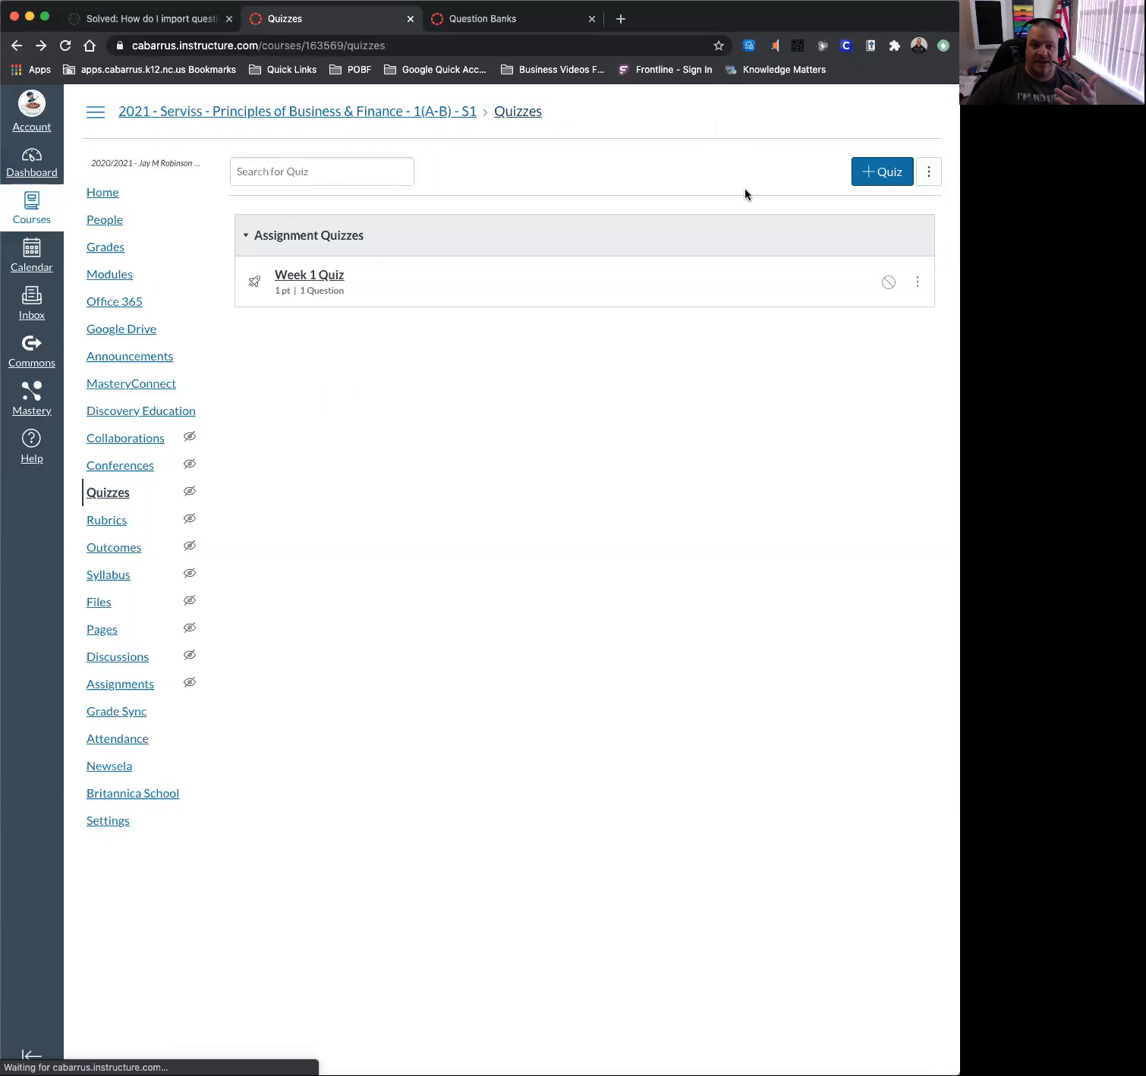
left_click(312, 278)
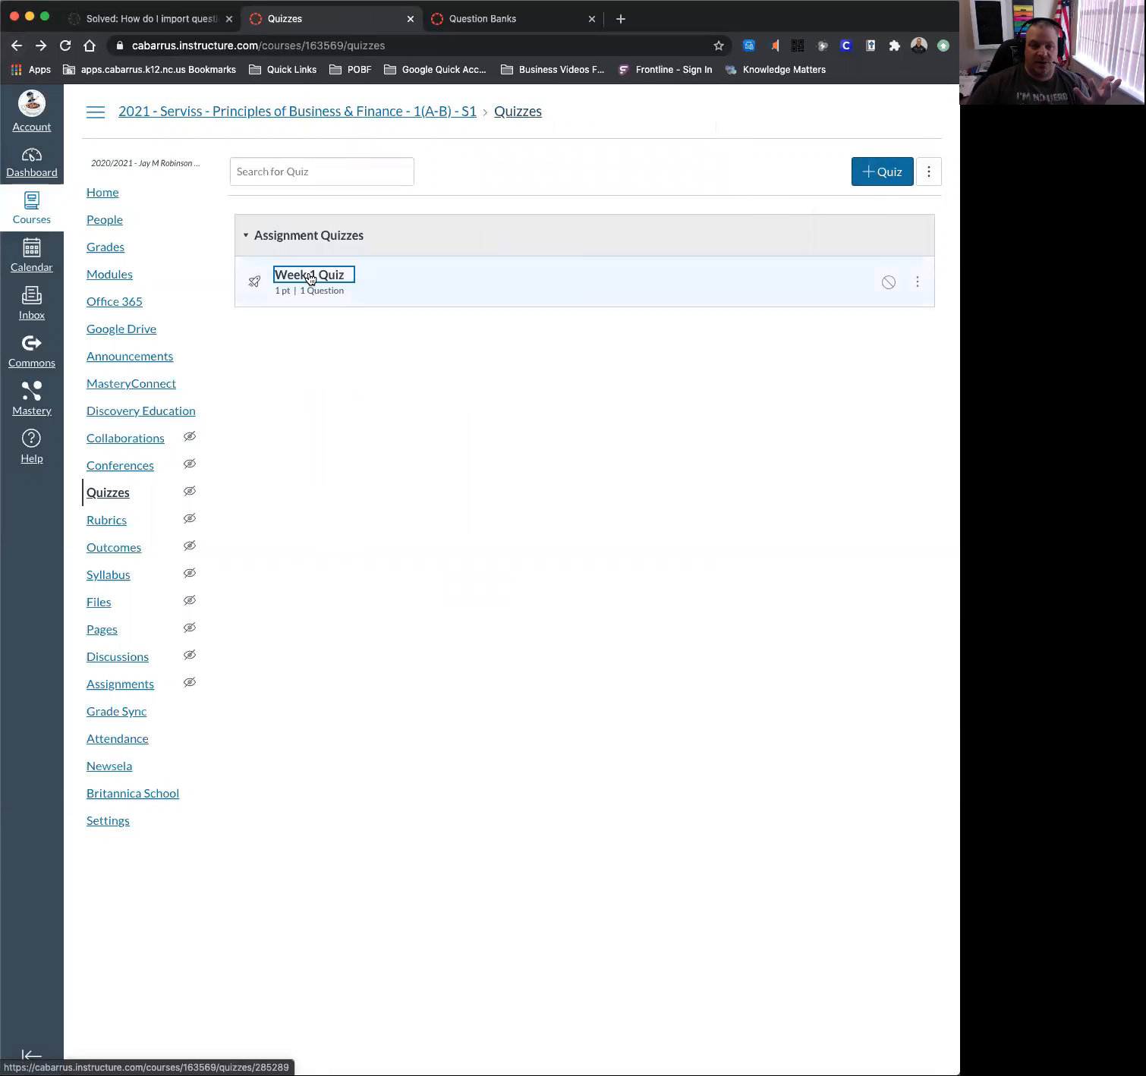
left_click(662, 172)
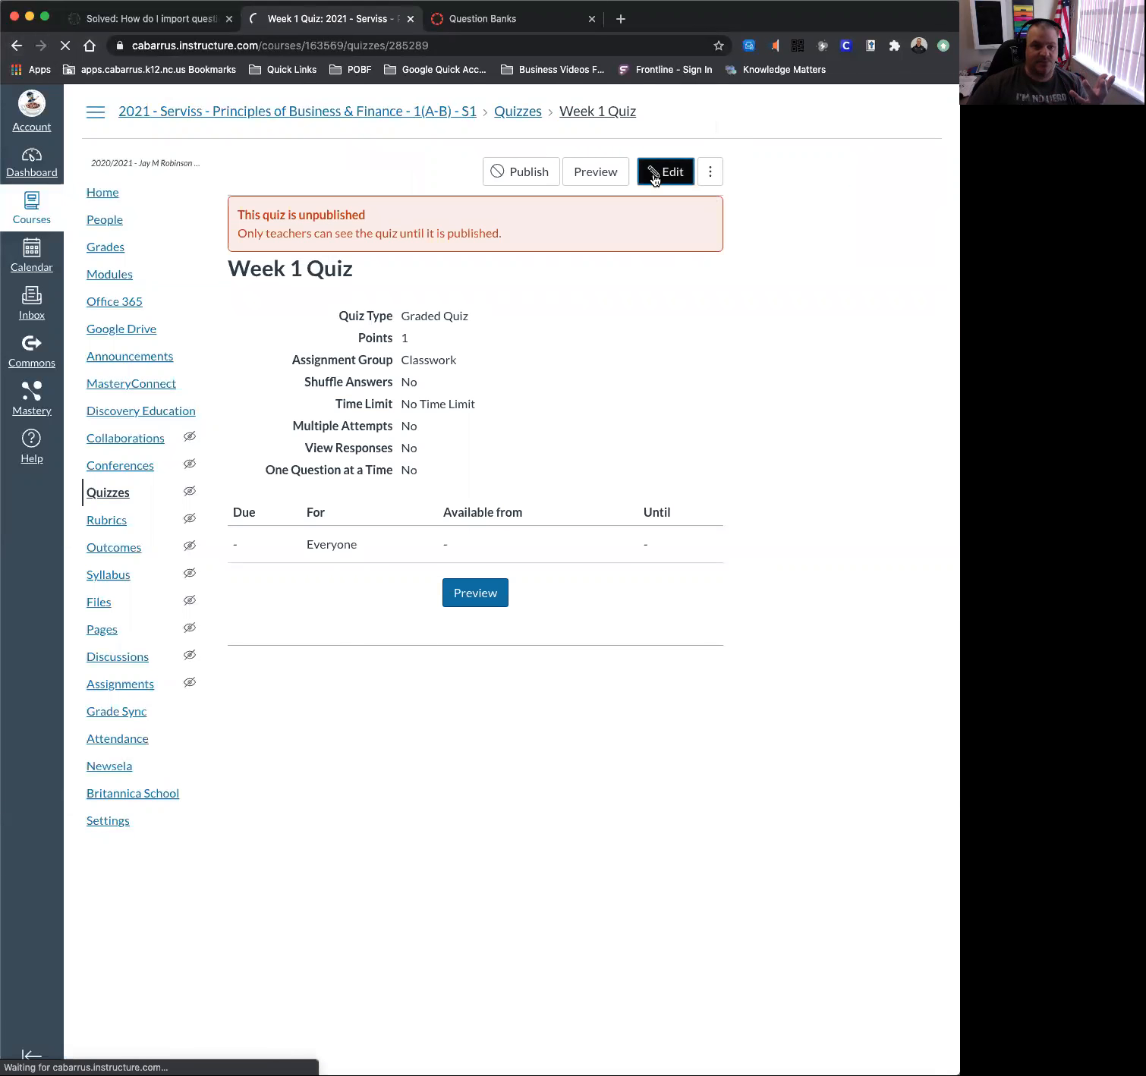
Look over Week 1 Quiz's instructions, media upload dialog and options, then view its questions.
scroll(307, 287, "down", 2)
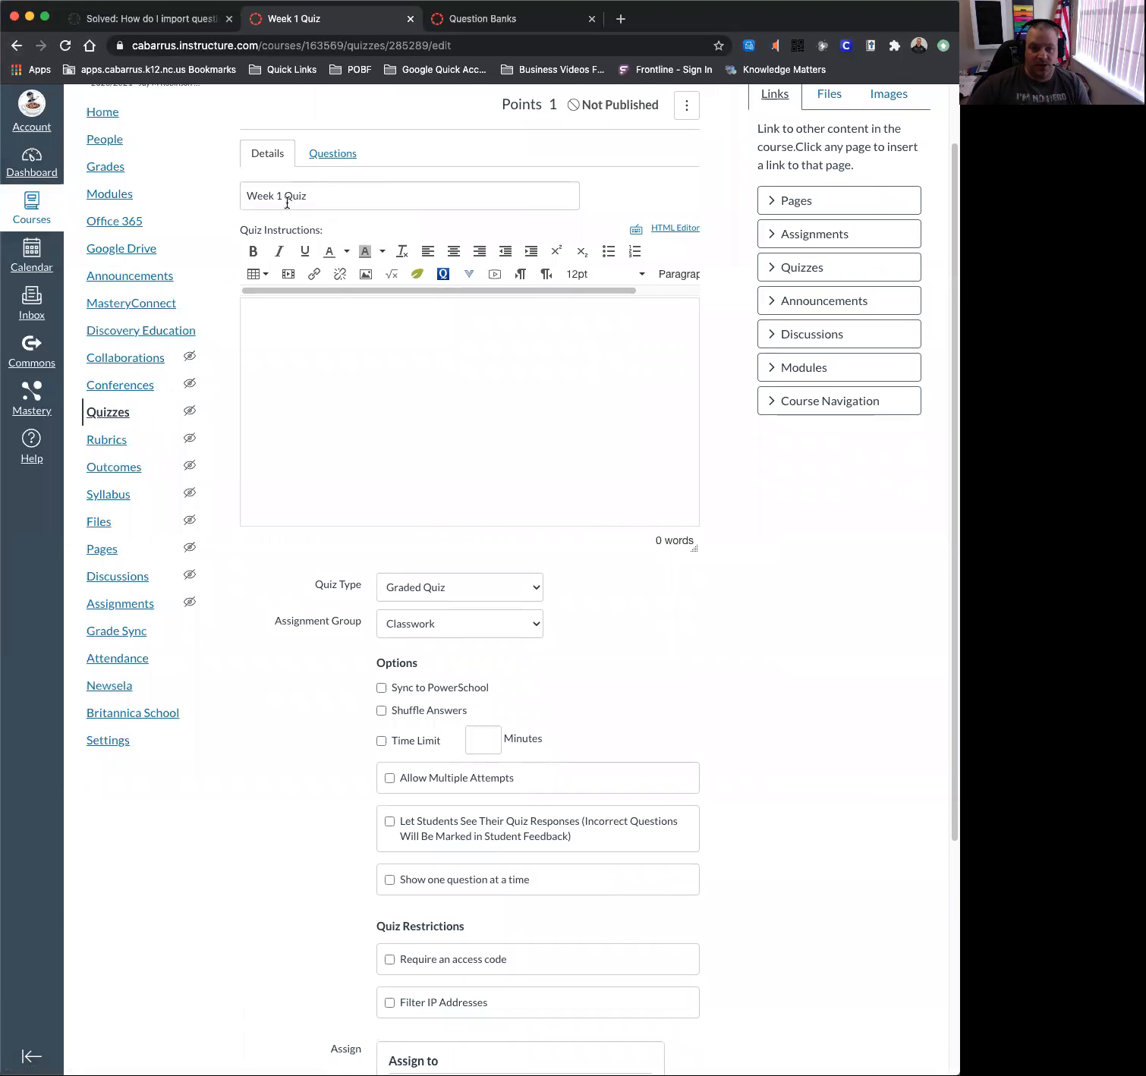
left_click(408, 345)
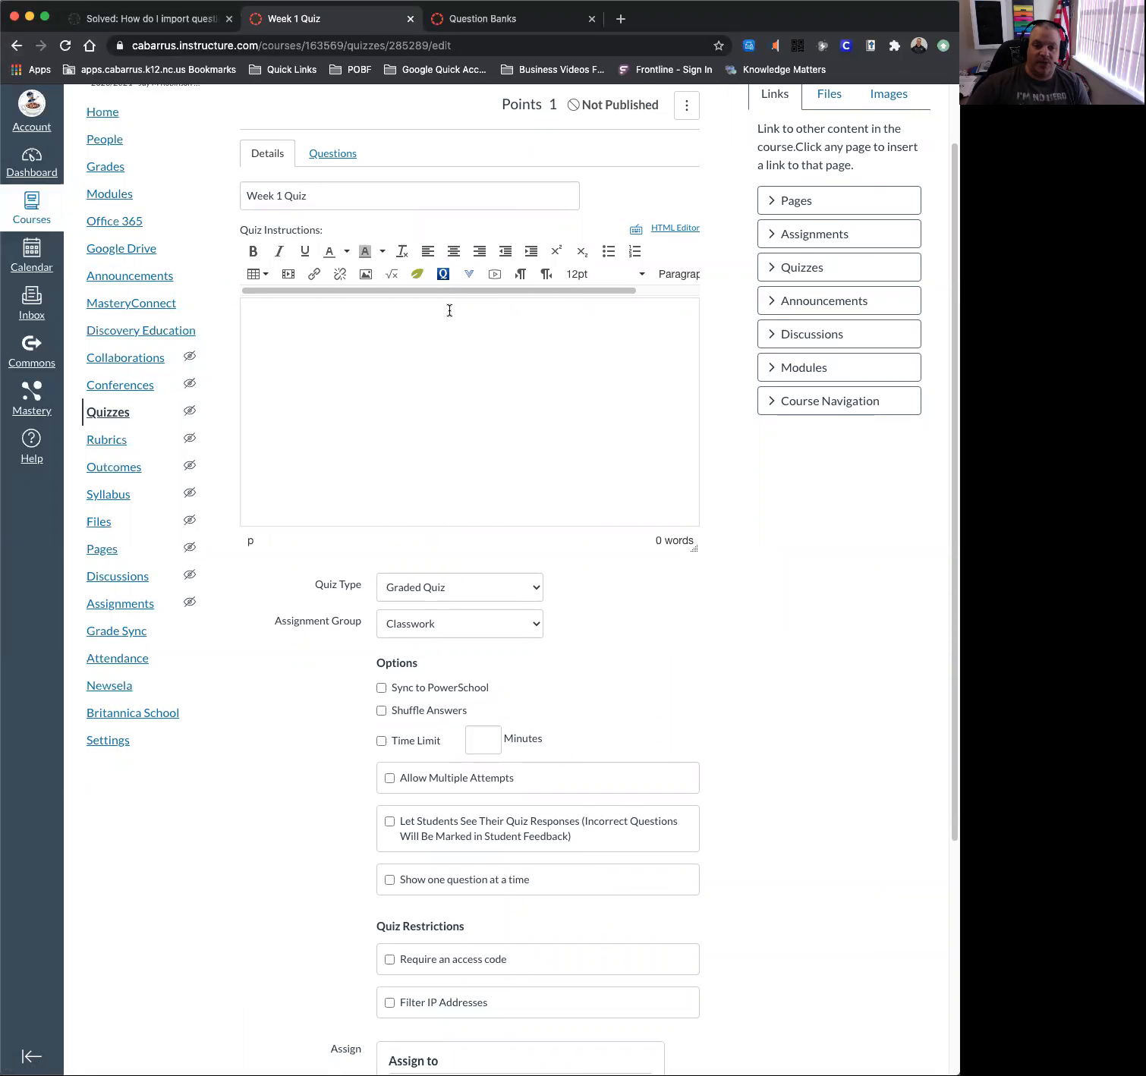
left_click(491, 281)
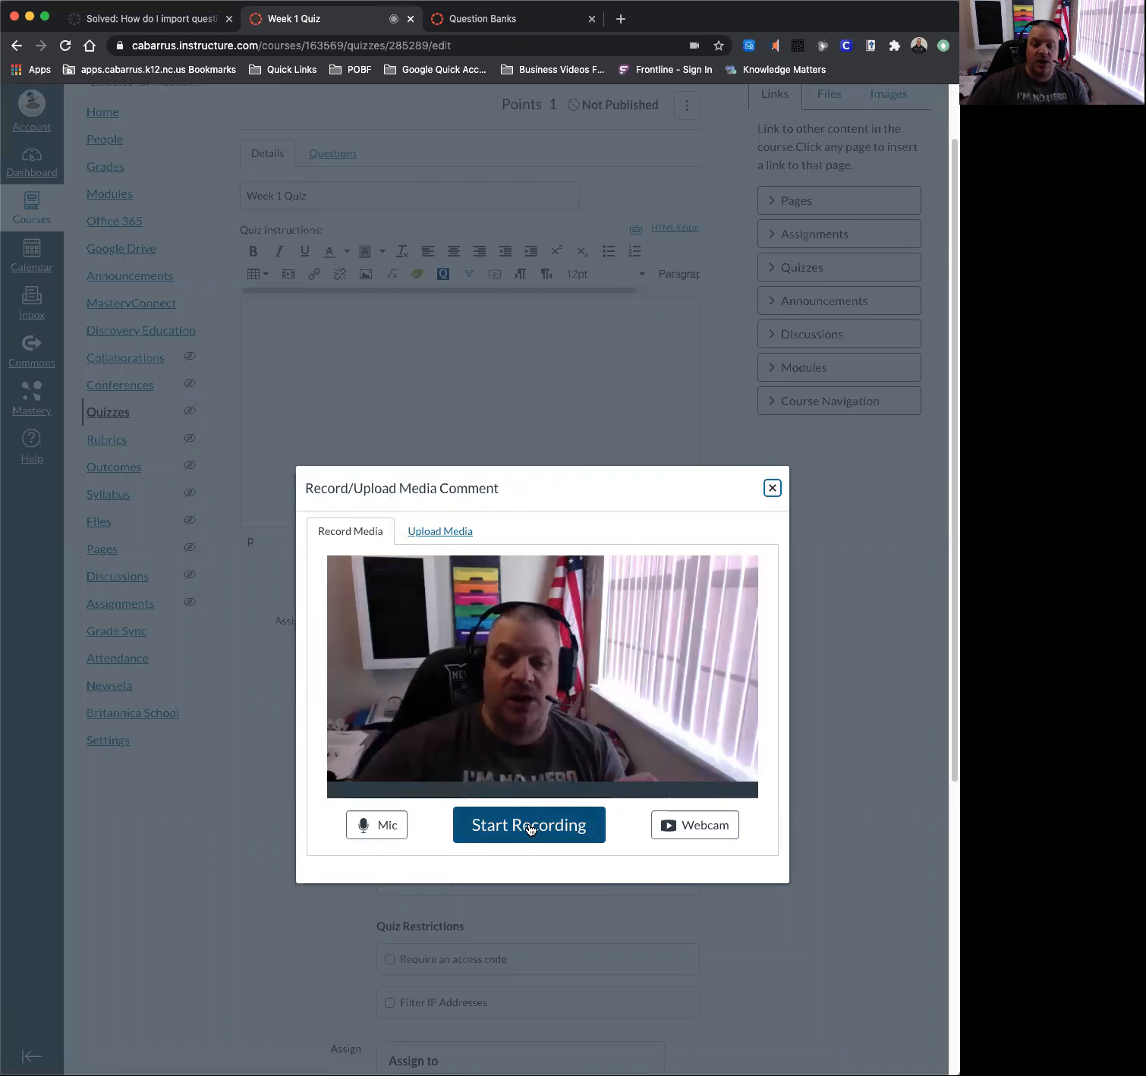
left_click(772, 488)
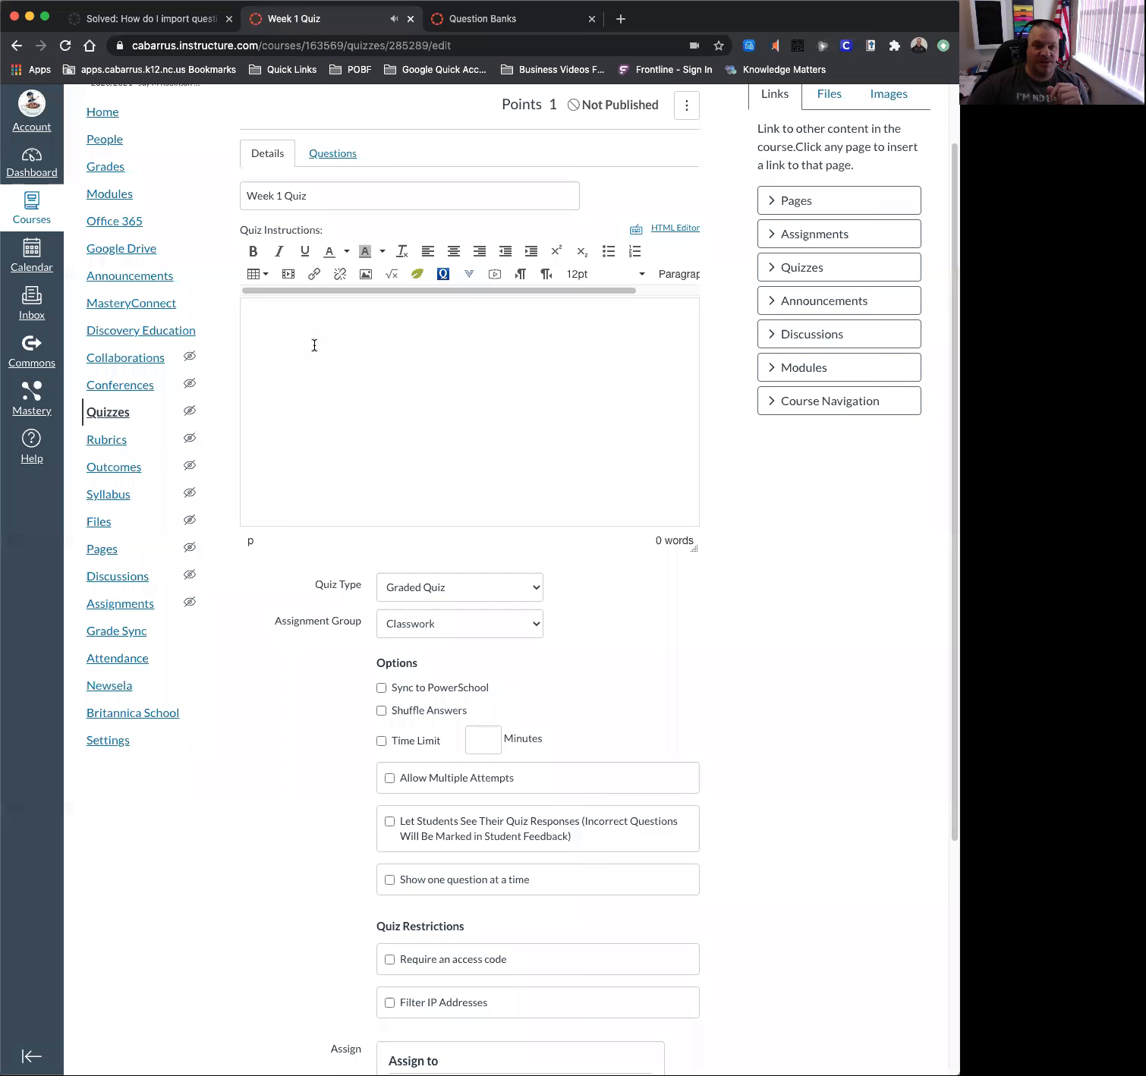
scroll(325, 425, "down", 5)
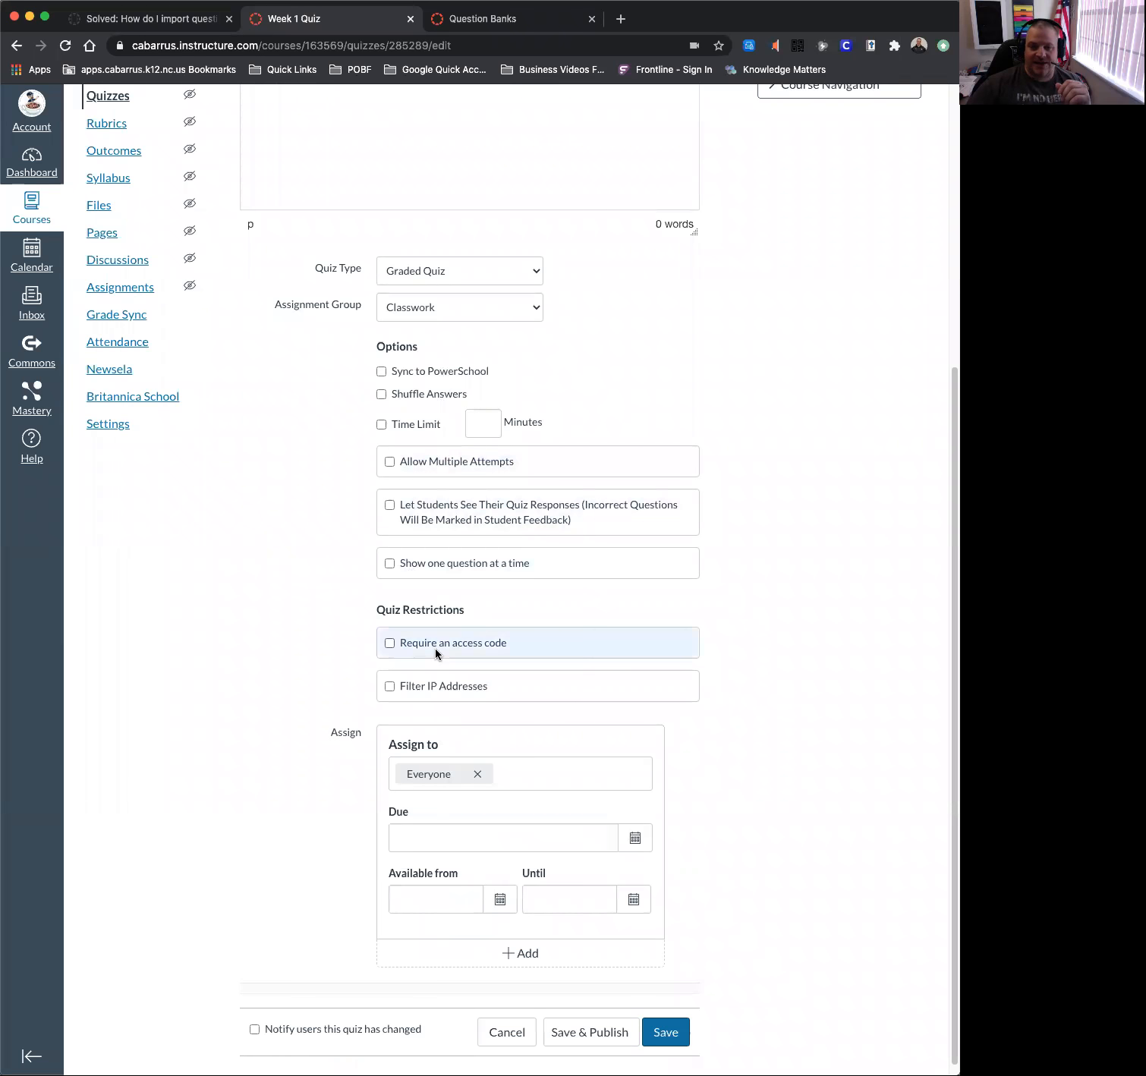
scroll(435, 652, "up", 5)
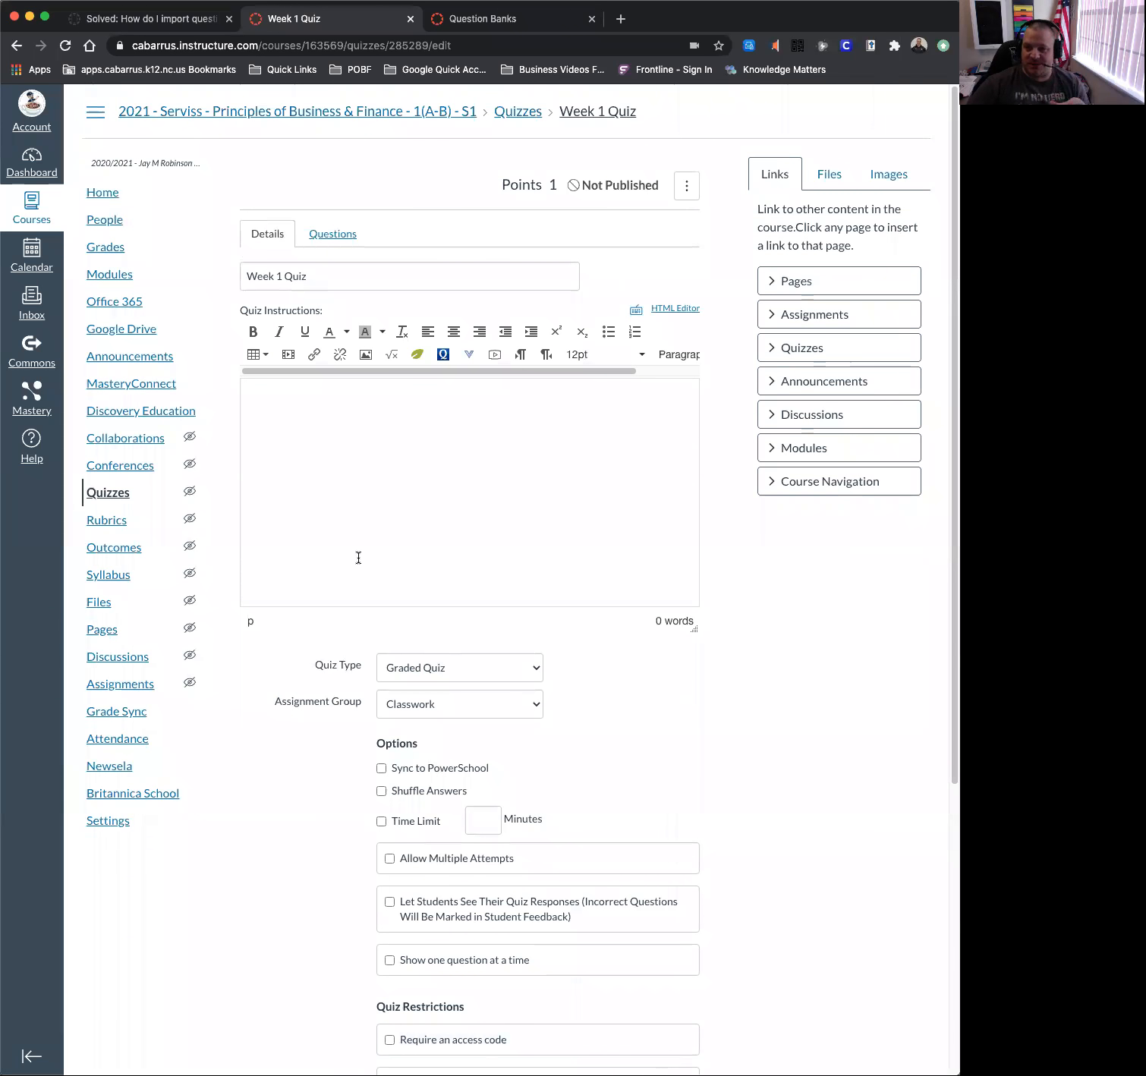
left_click(328, 234)
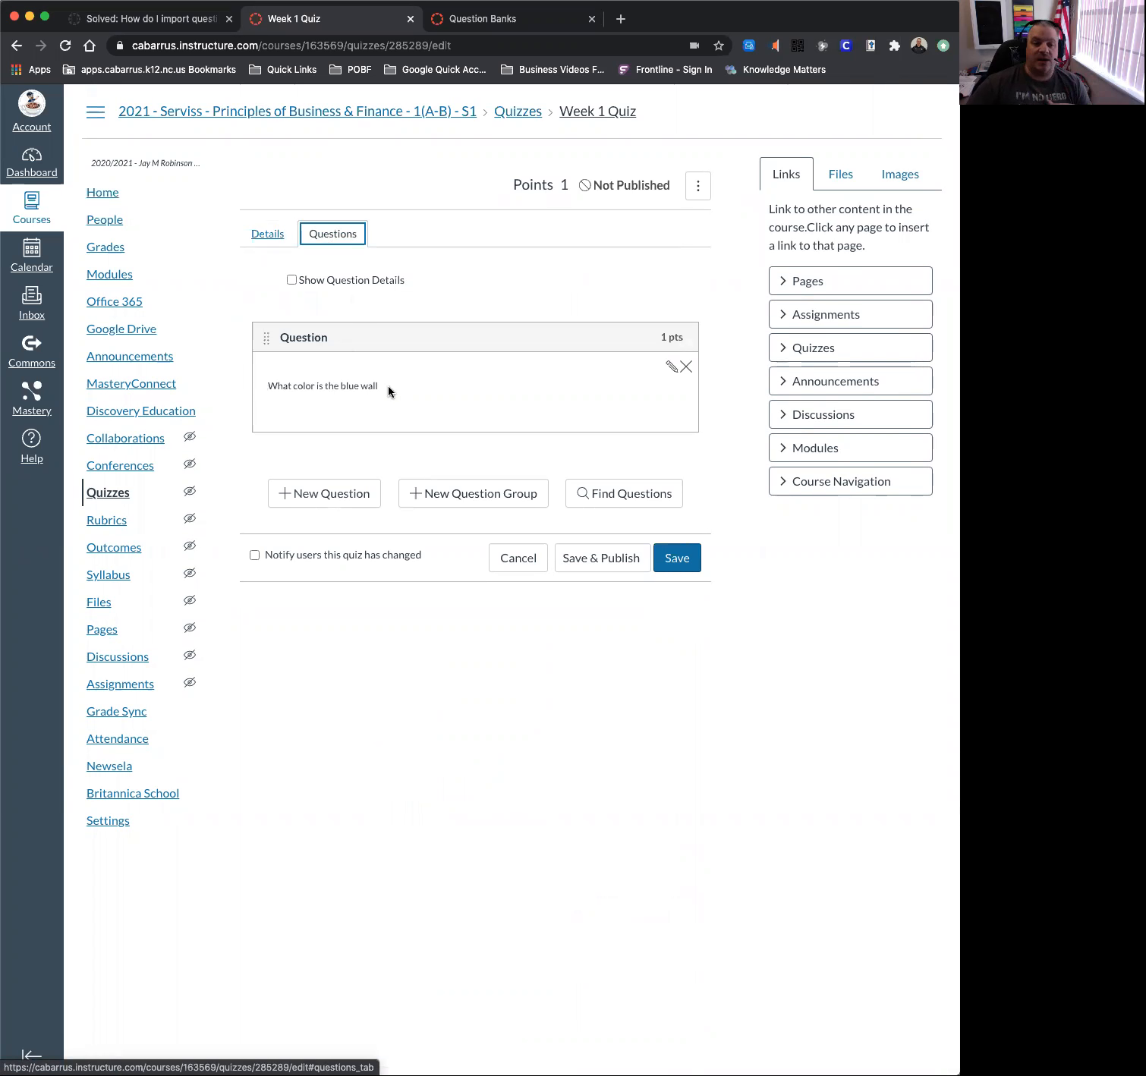
Open the blue-wall question for editing, then save Week 1 Quiz without publishing.
left_click(454, 404)
left_click(673, 368)
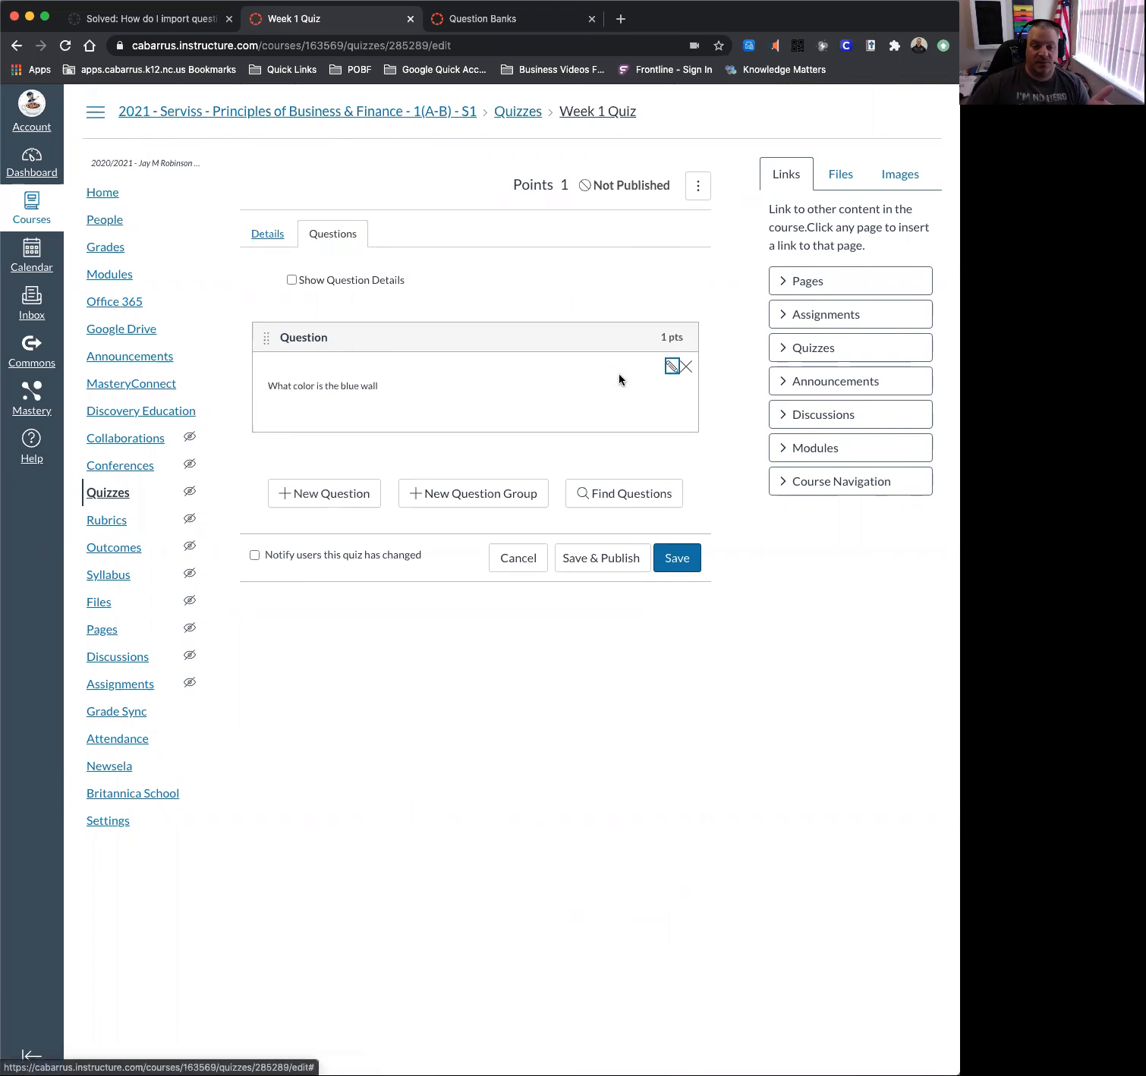
scroll(335, 578, "down", 3)
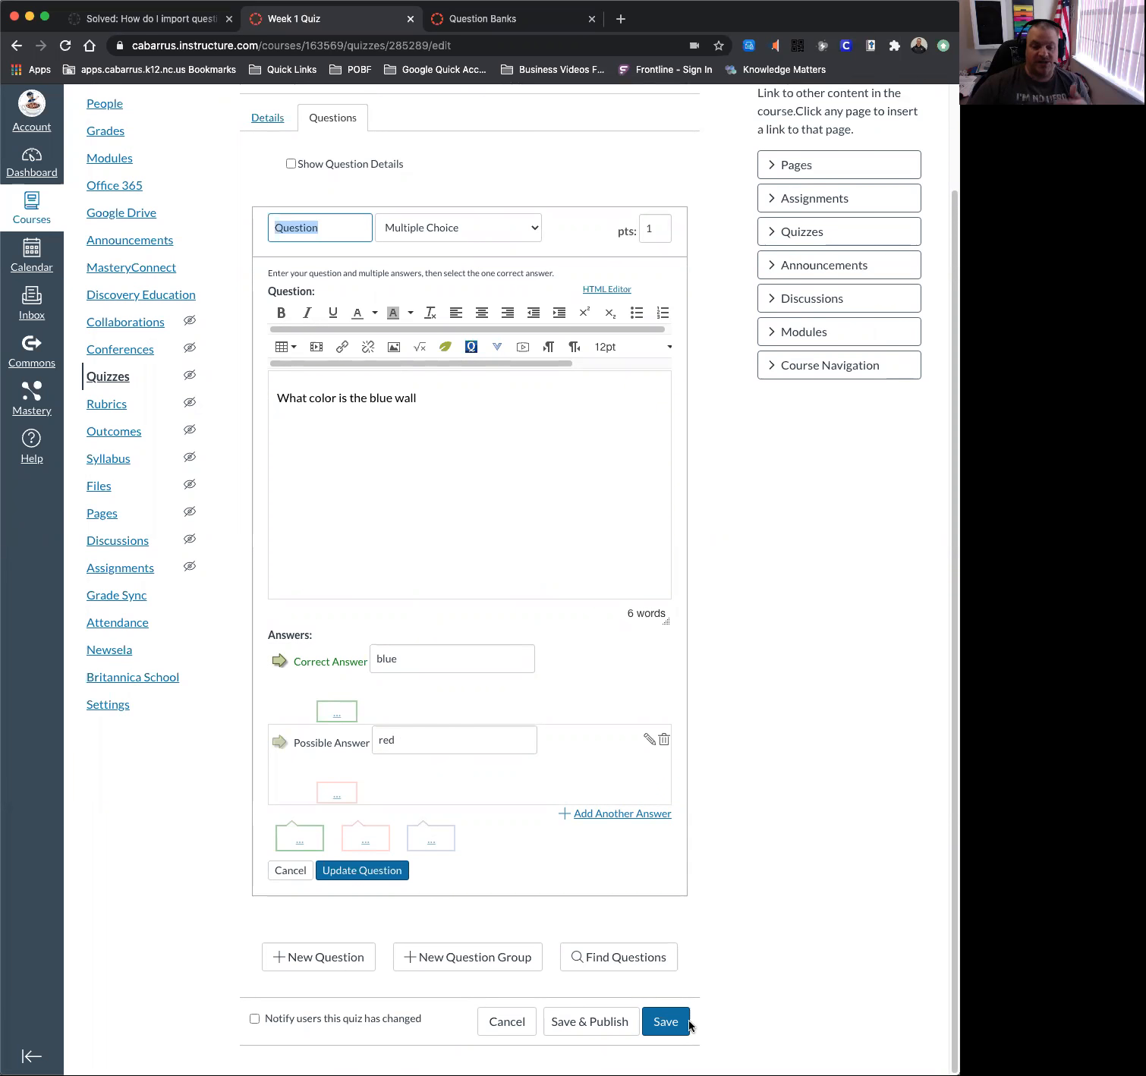
left_click(665, 1020)
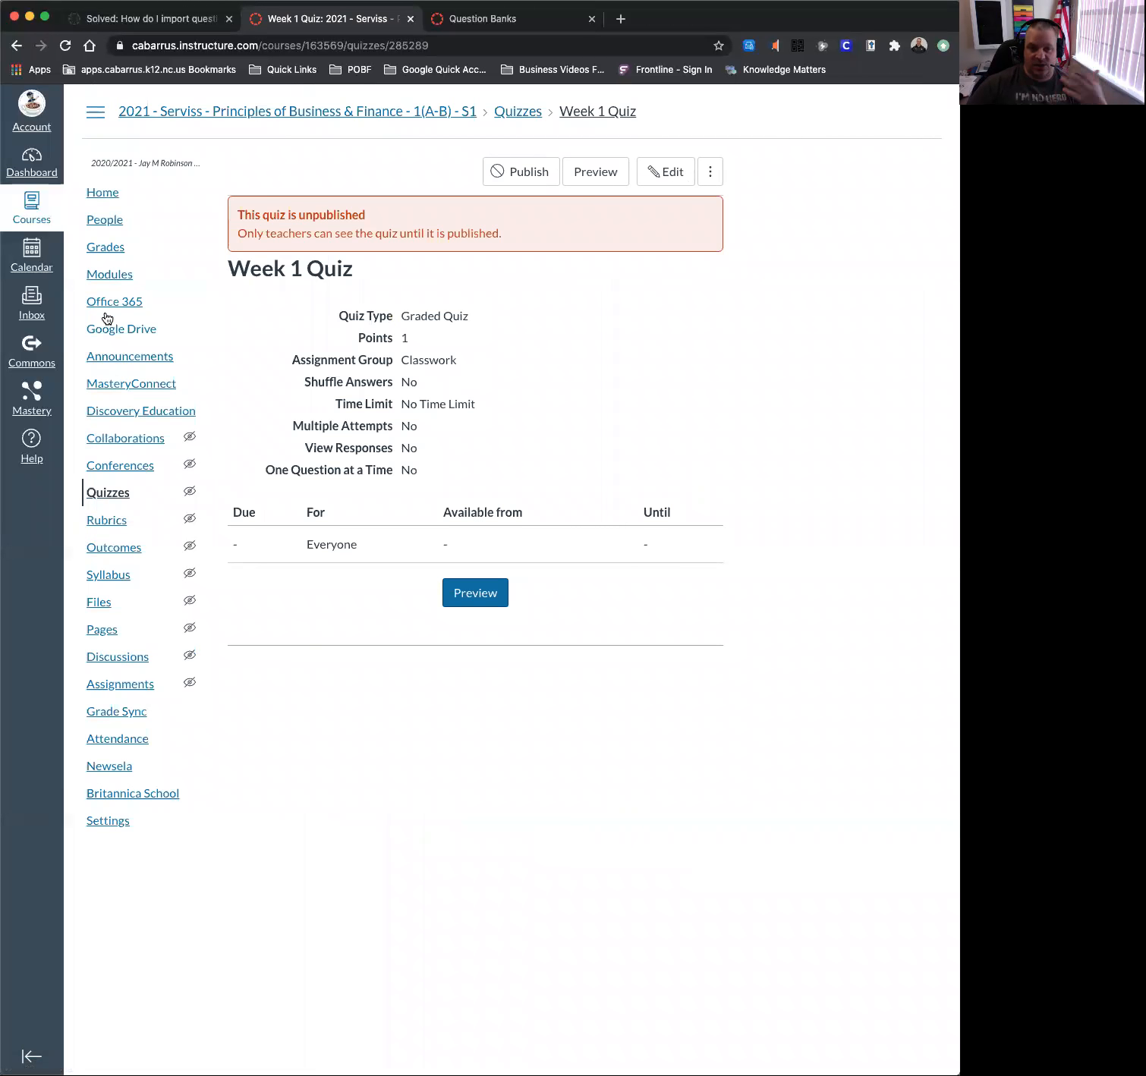
Go to Manage Question Banks from the Quizzes page and add a new question bank.
left_click(120, 496)
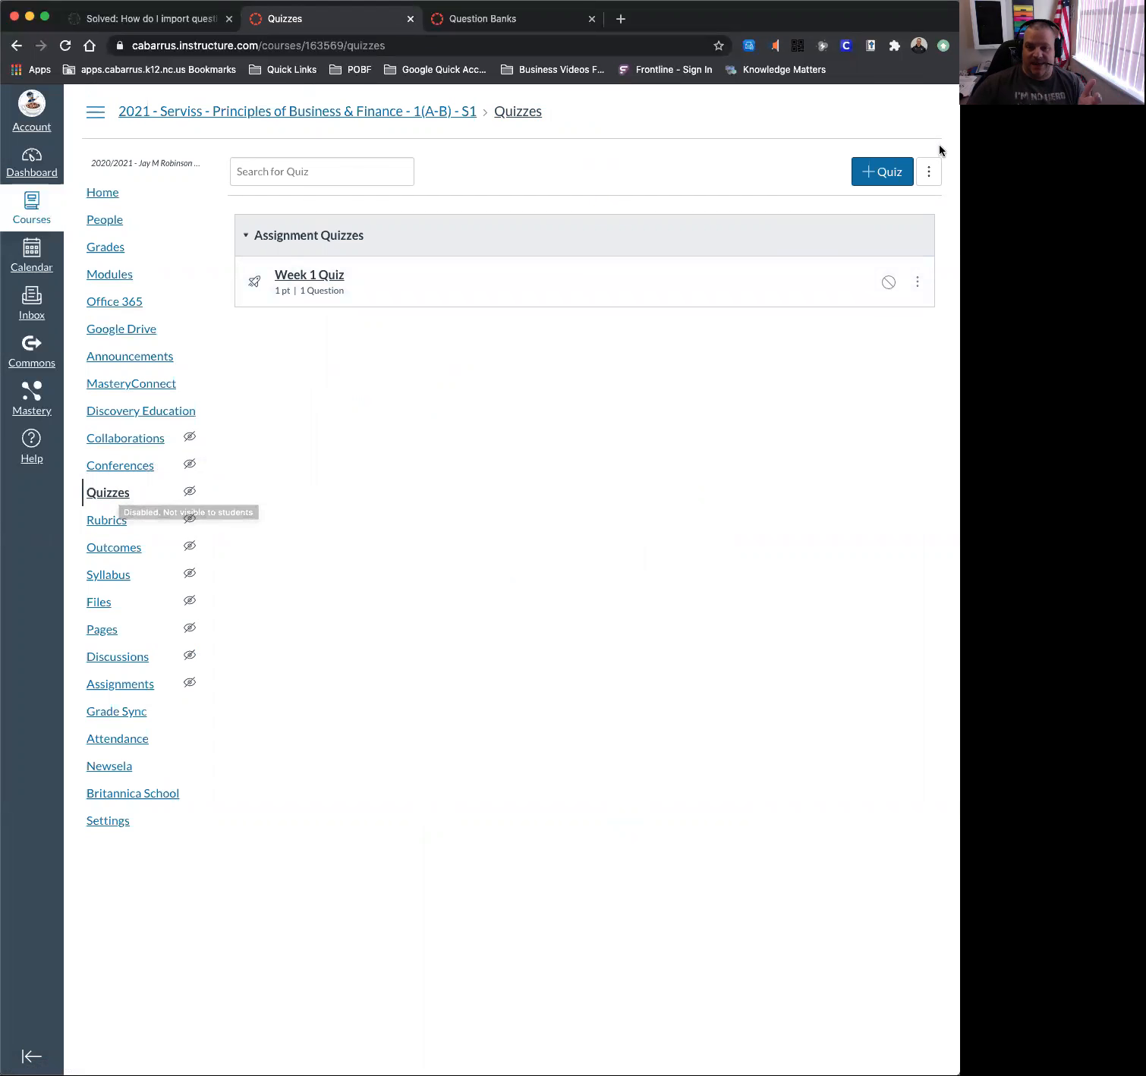
left_click(928, 171)
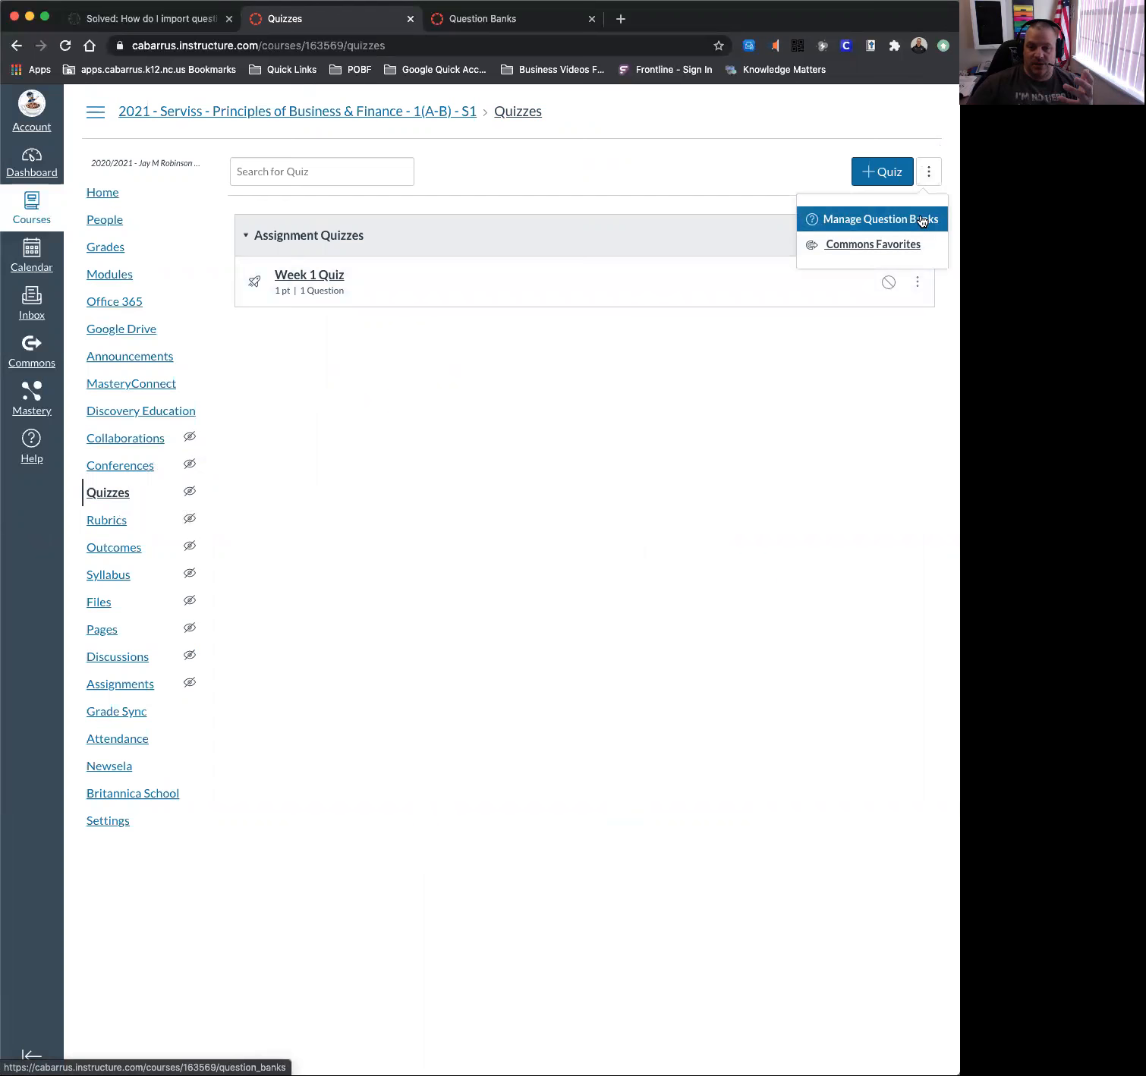
left_click(728, 171)
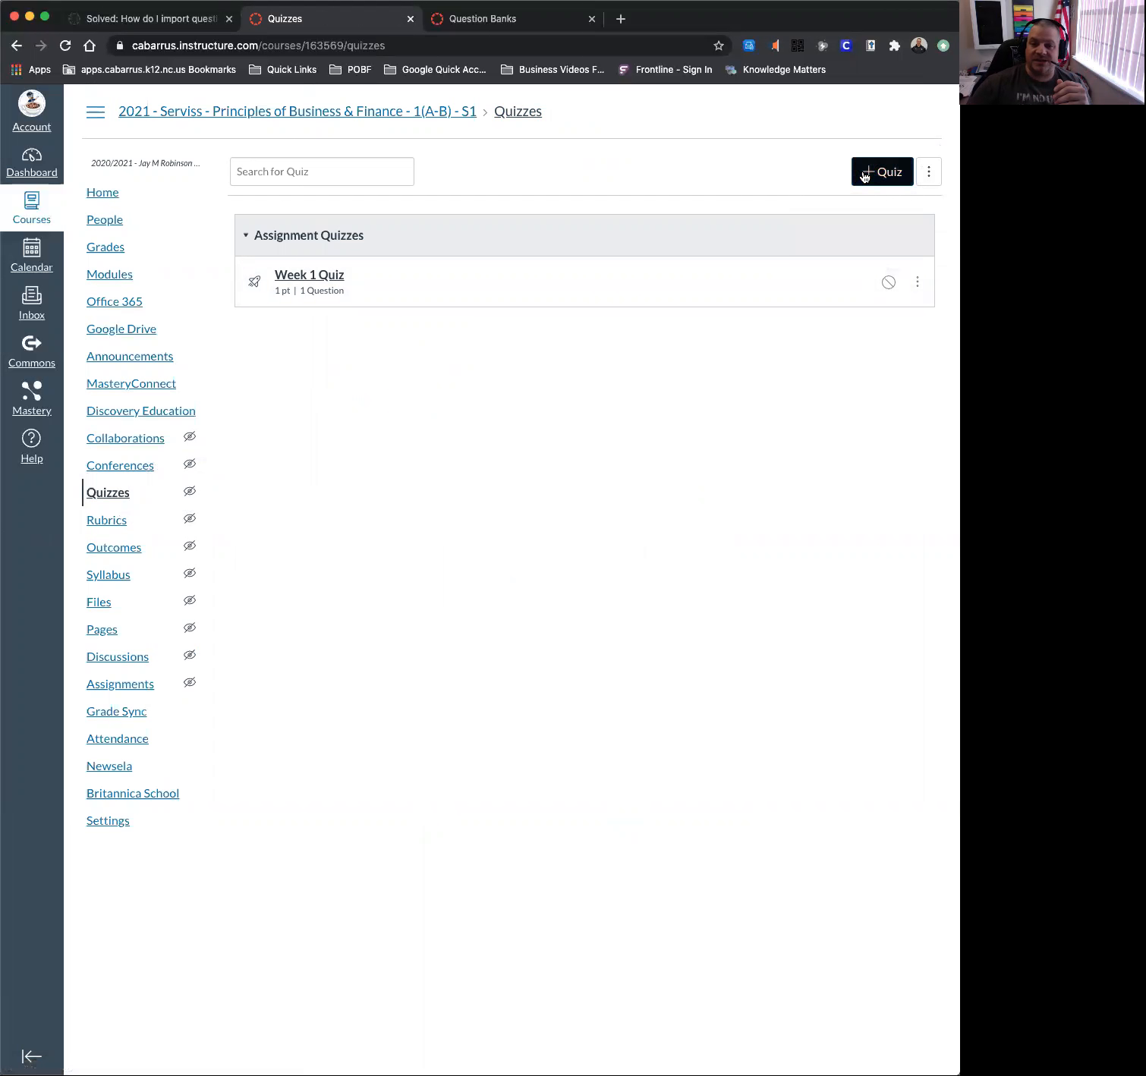
left_click(929, 173)
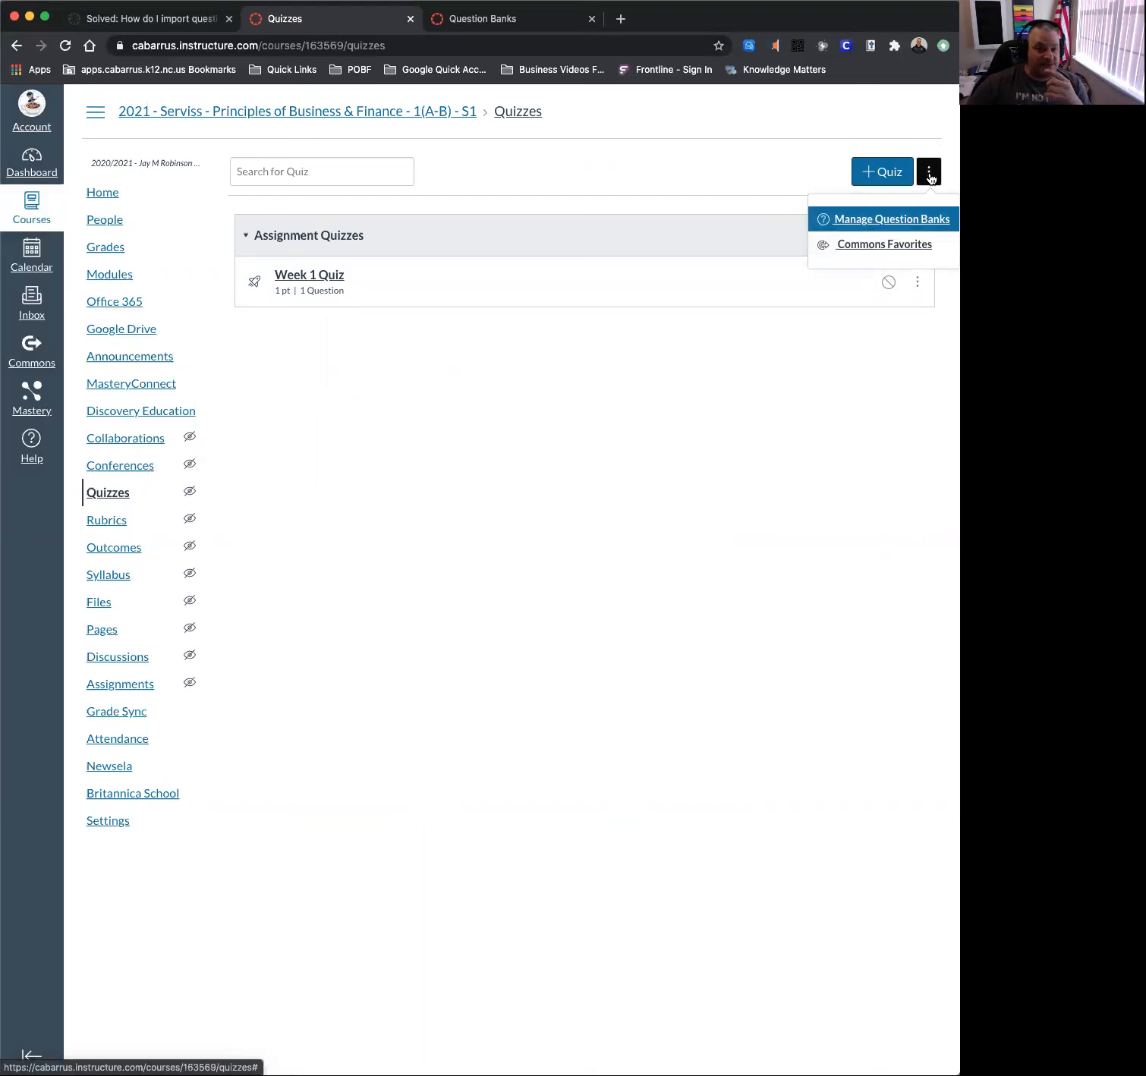
left_click(911, 220)
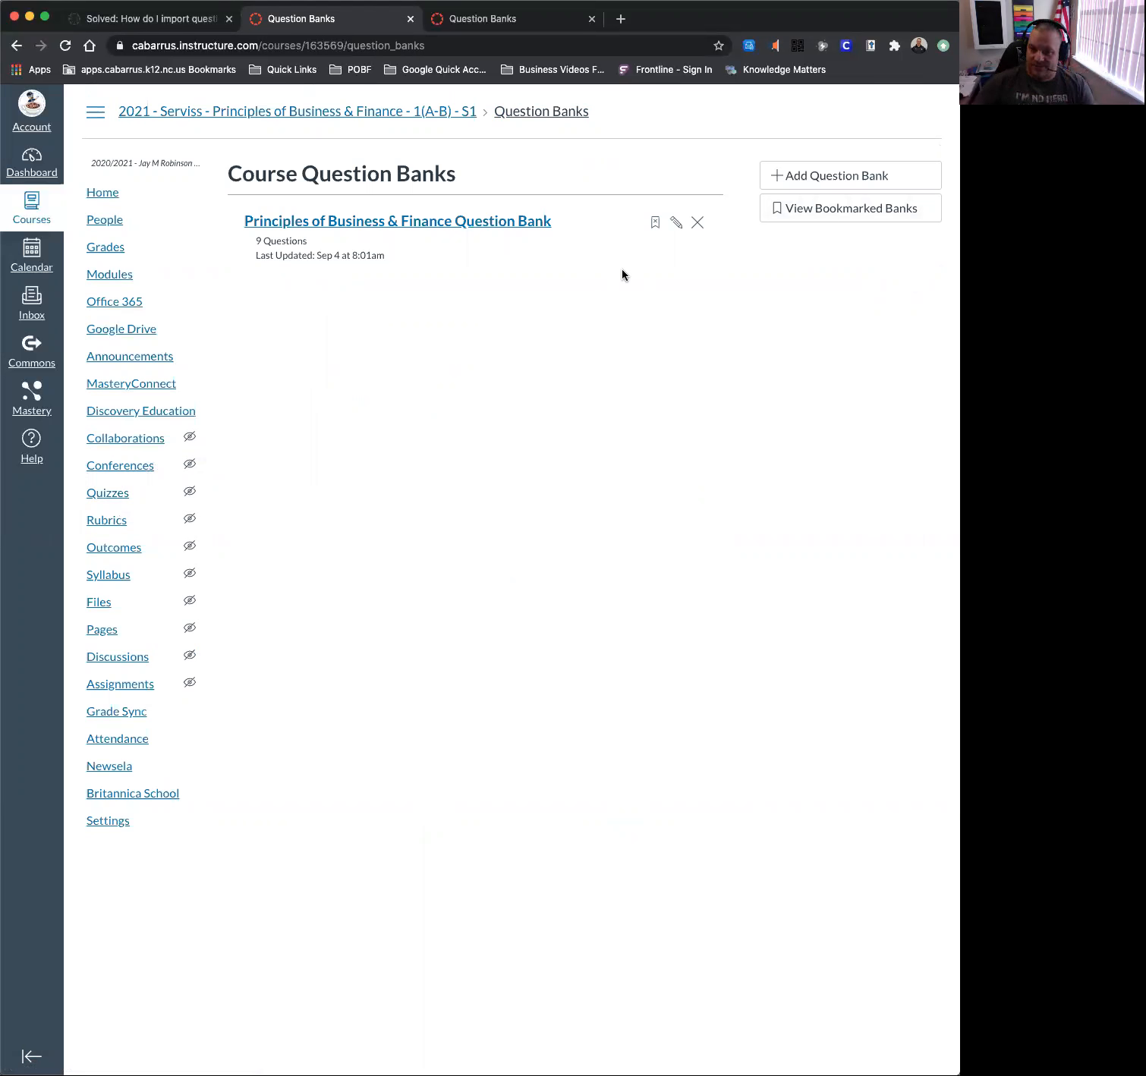
left_click(794, 177)
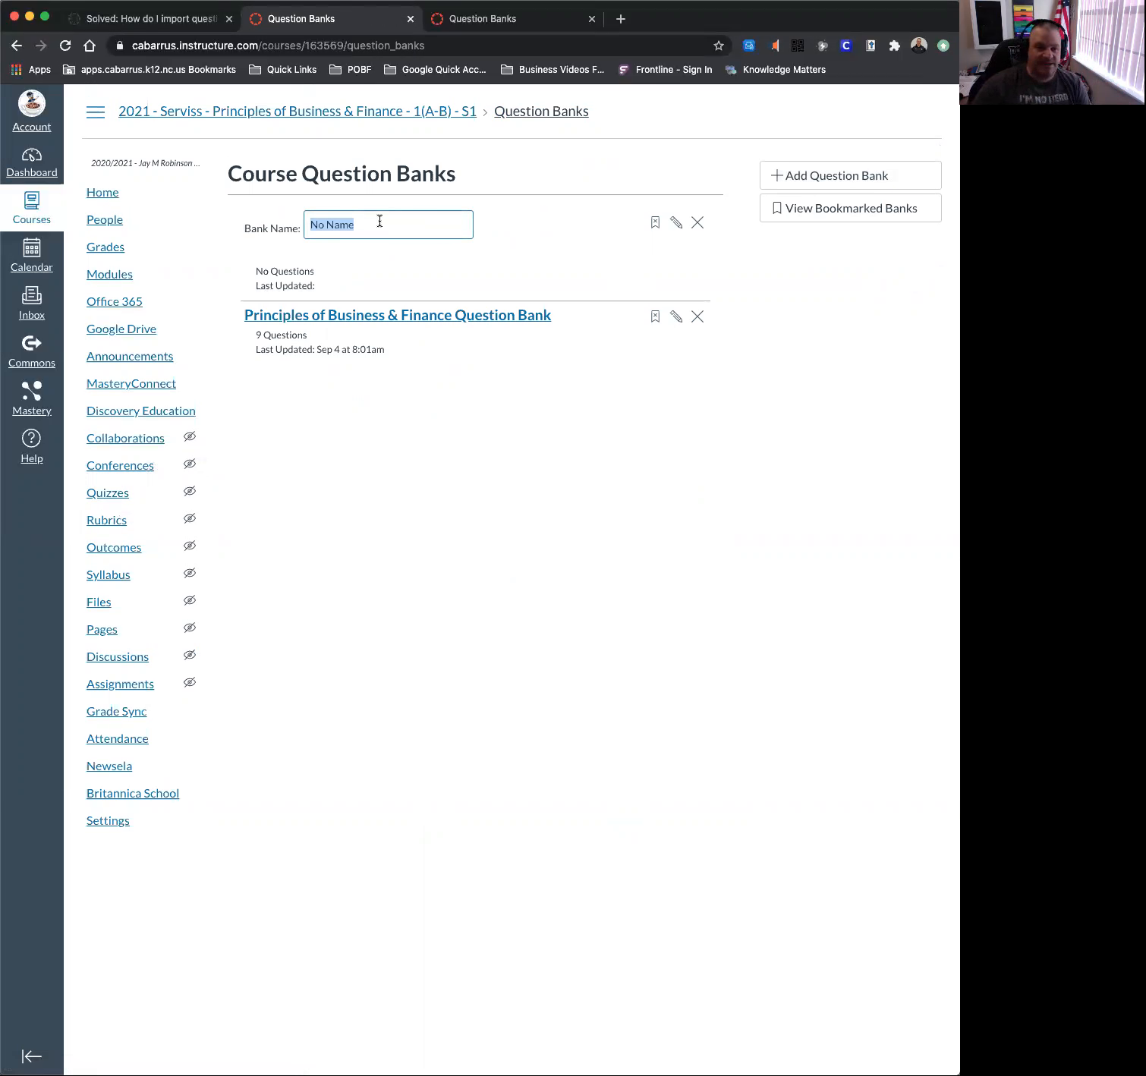
Name the new bank 'BF10 - Unit 1', open it, and start a new question.
type("Pi")
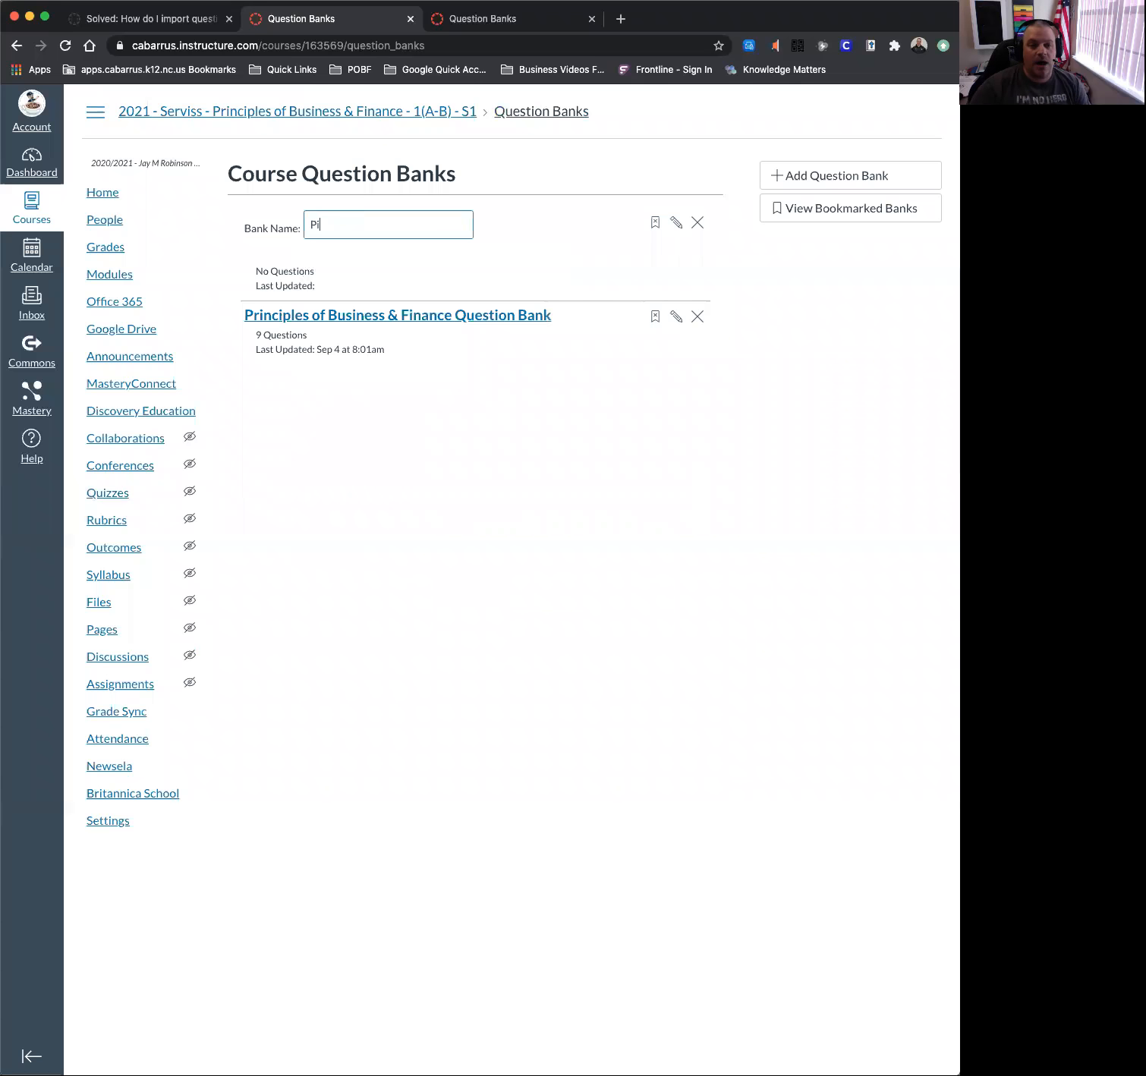
type("inciples of")
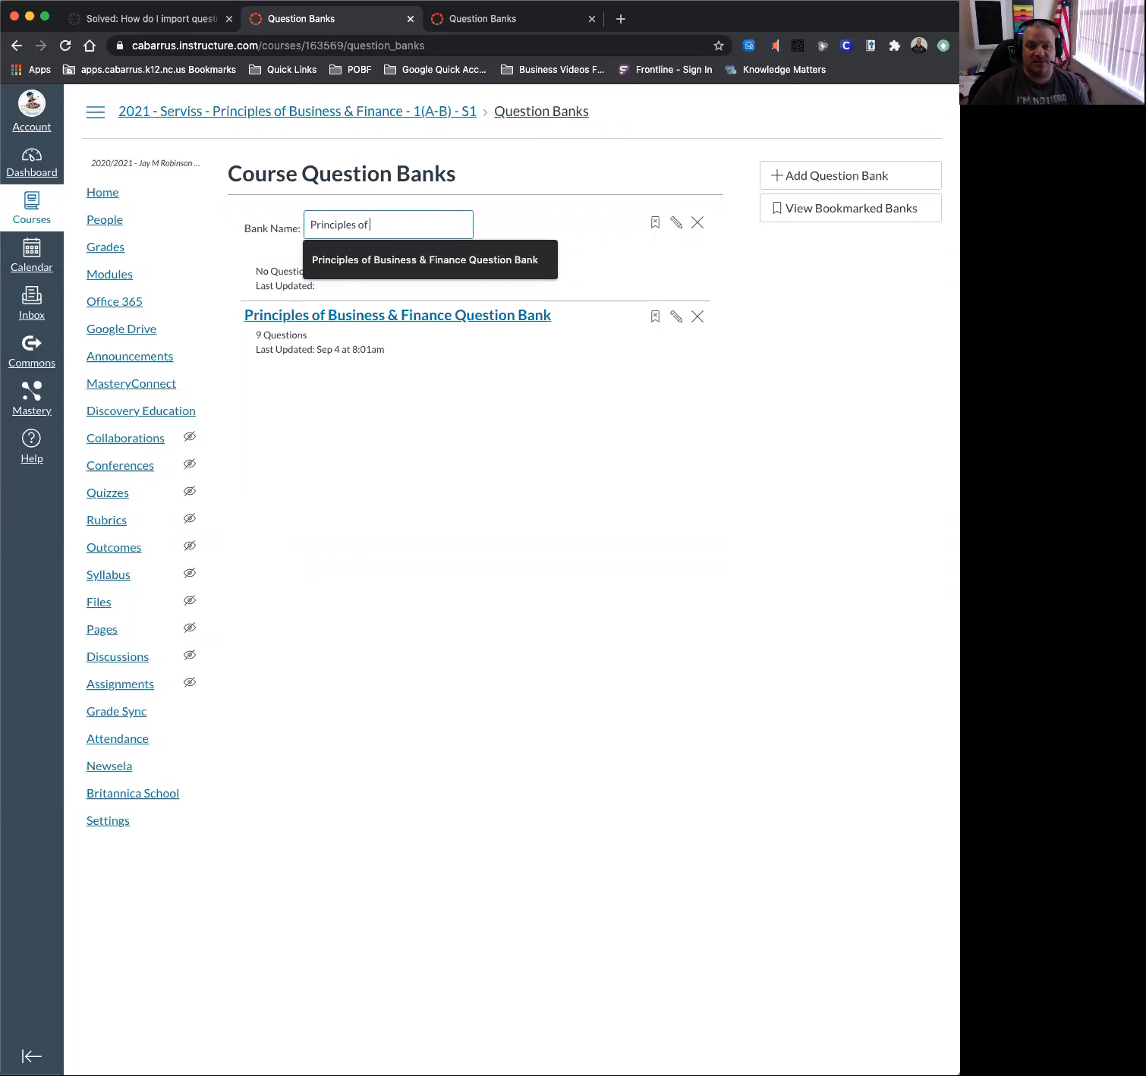
key("BackSpace")
key("BackSpace")
key("BackSpace")
key("BackSpace")
key("BackSpace")
key("BackSpace")
key("BackSpace")
key("BackSpace")
key("BackSpace")
key("BackSpace")
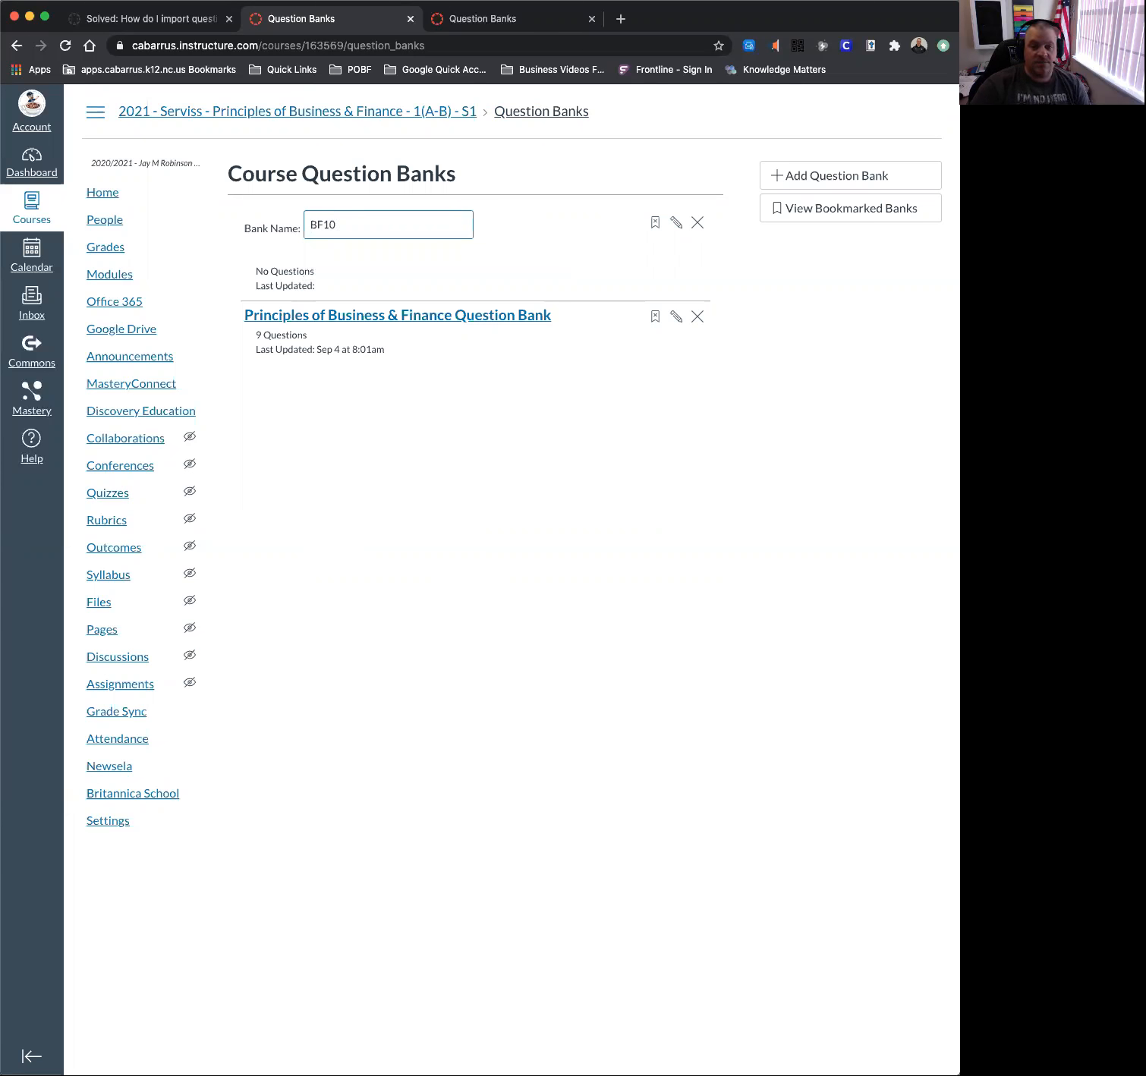
type("BF10 - Unit 1")
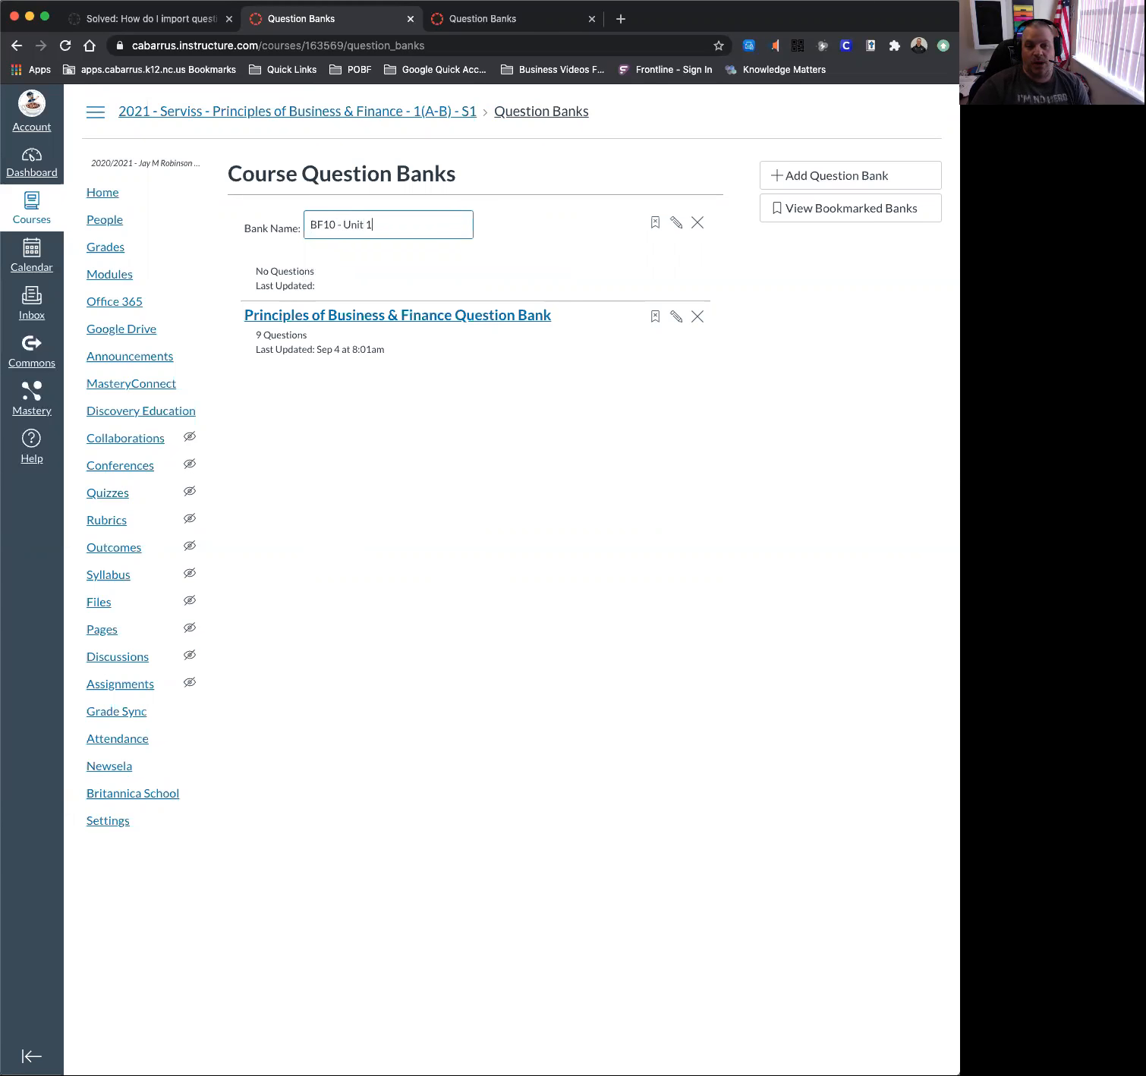
key("Return")
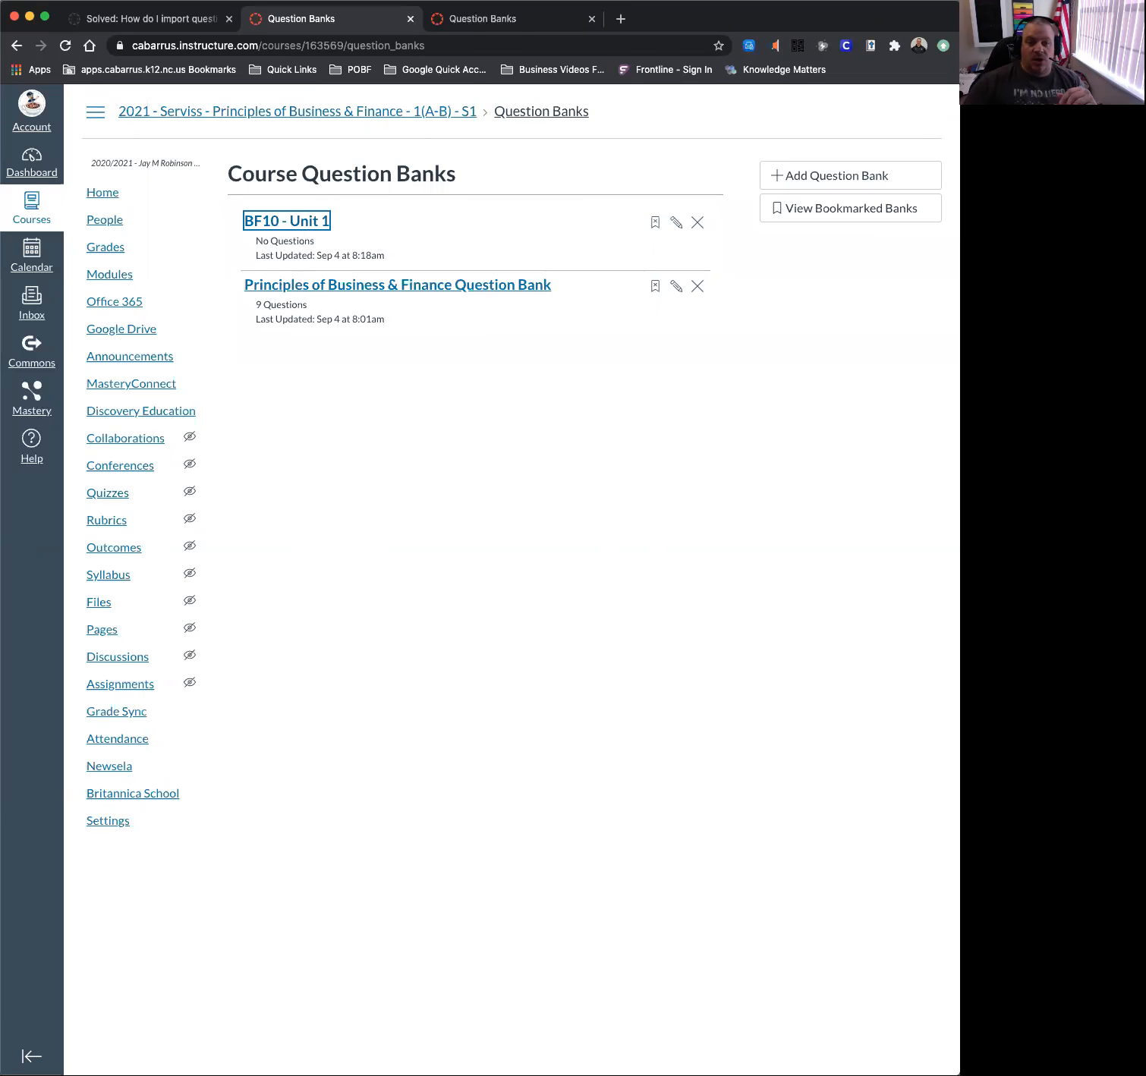
left_click(282, 224)
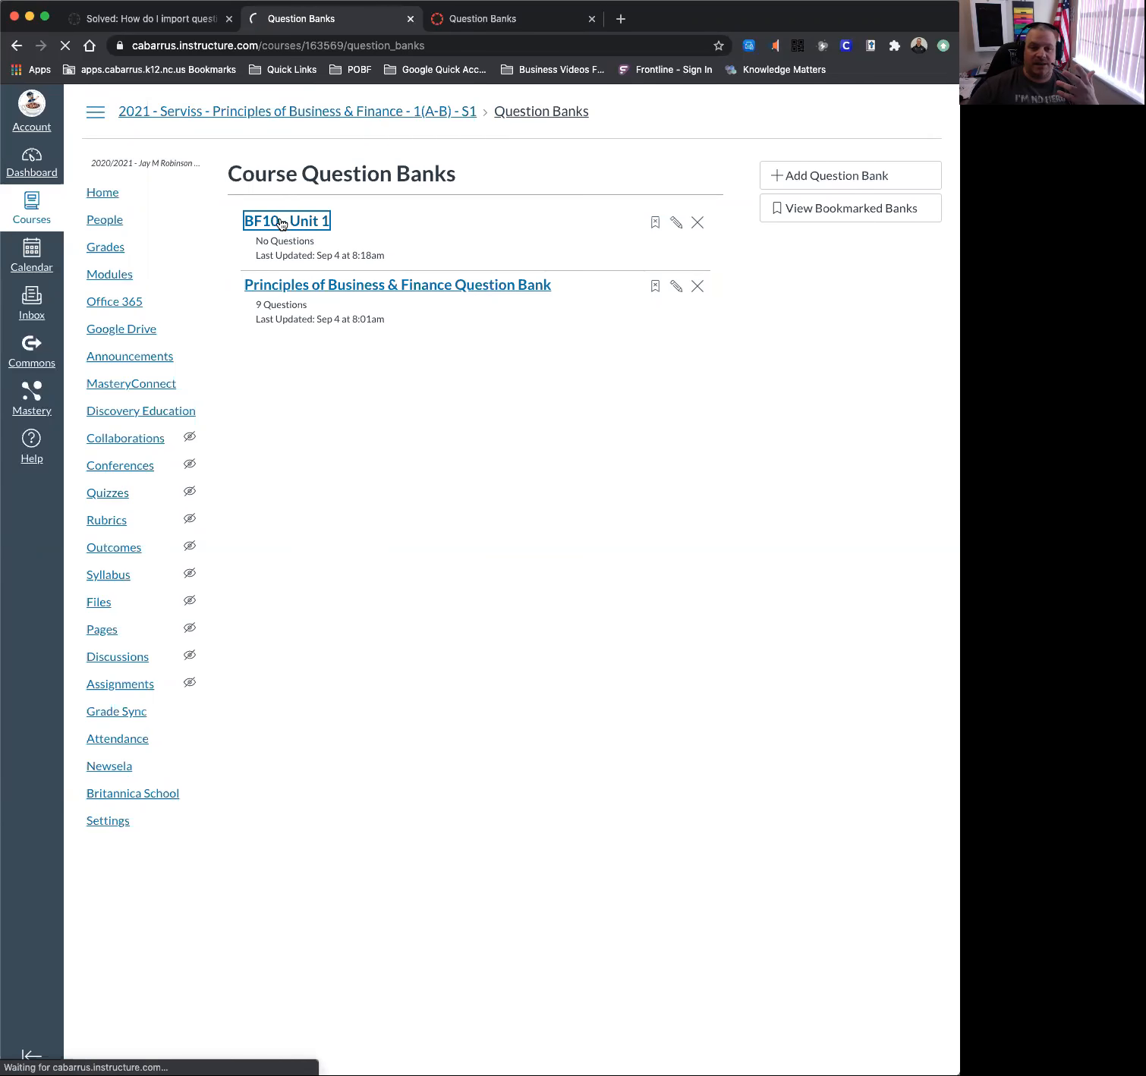
left_click(848, 175)
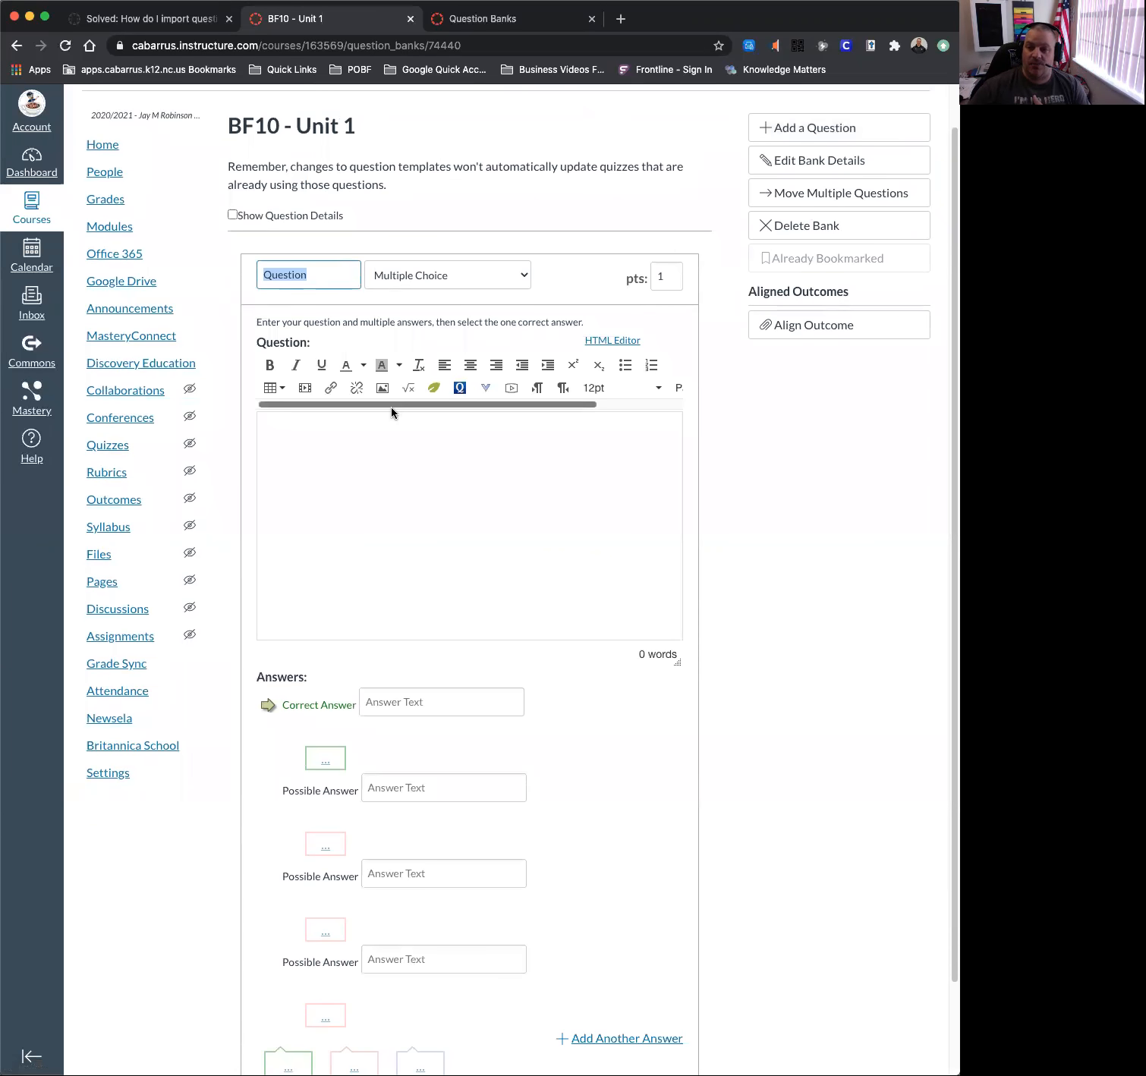
Set the draft question to 10 points, then cancel it so the bank stays empty.
scroll(351, 452, "down", 3)
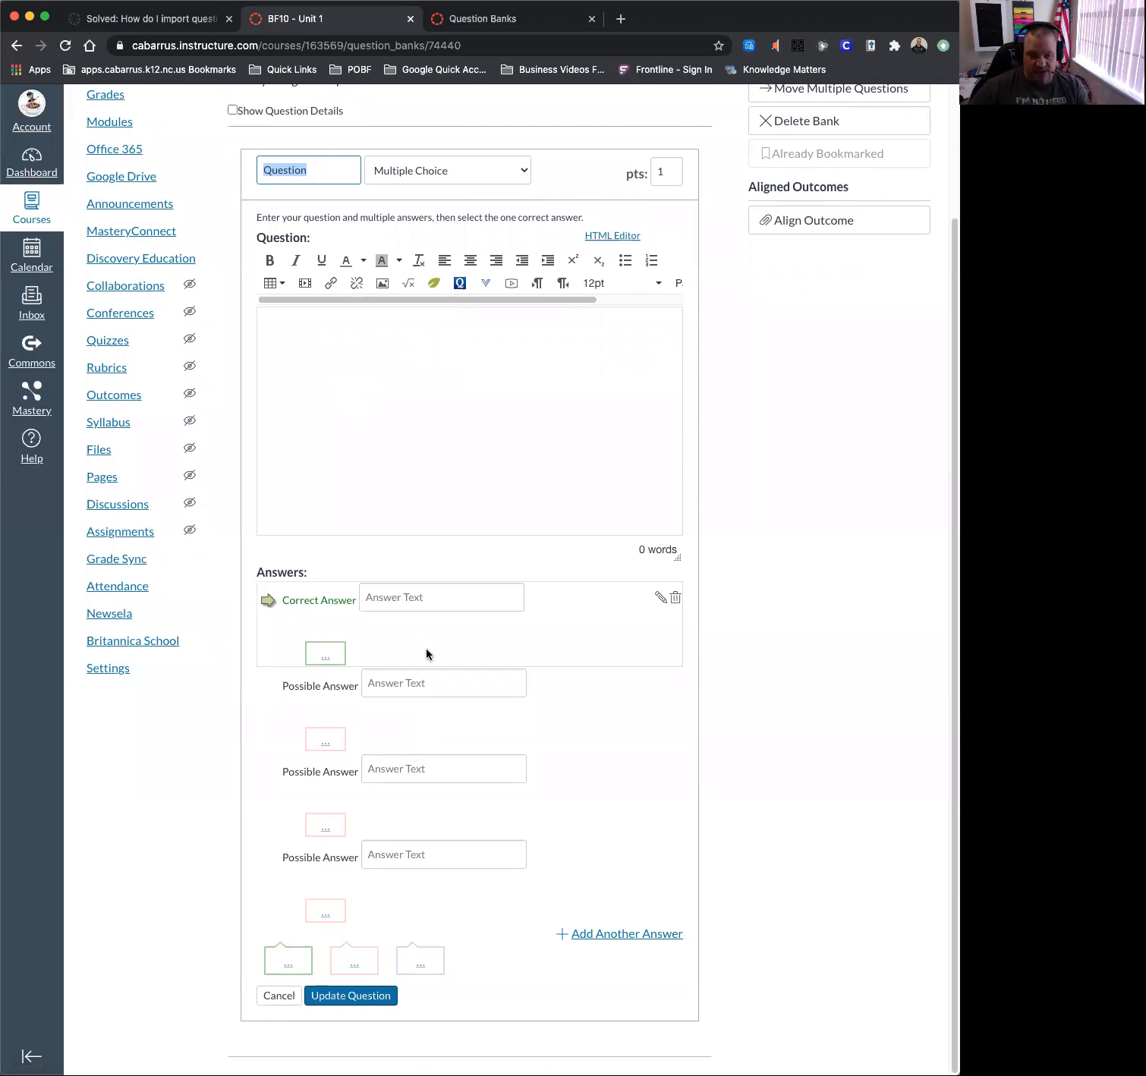
scroll(839, 220, "up", 4)
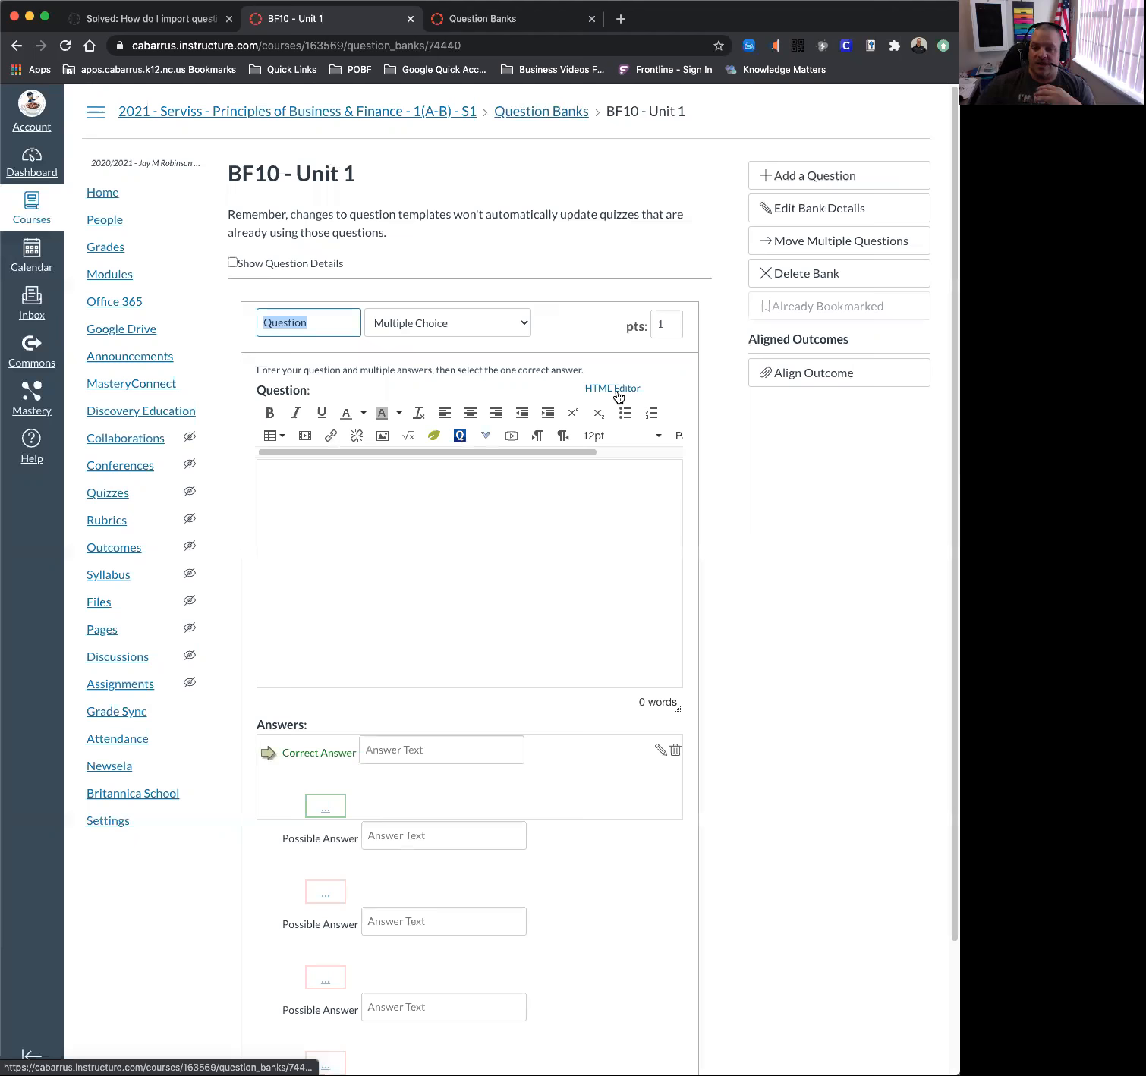
left_click(674, 320)
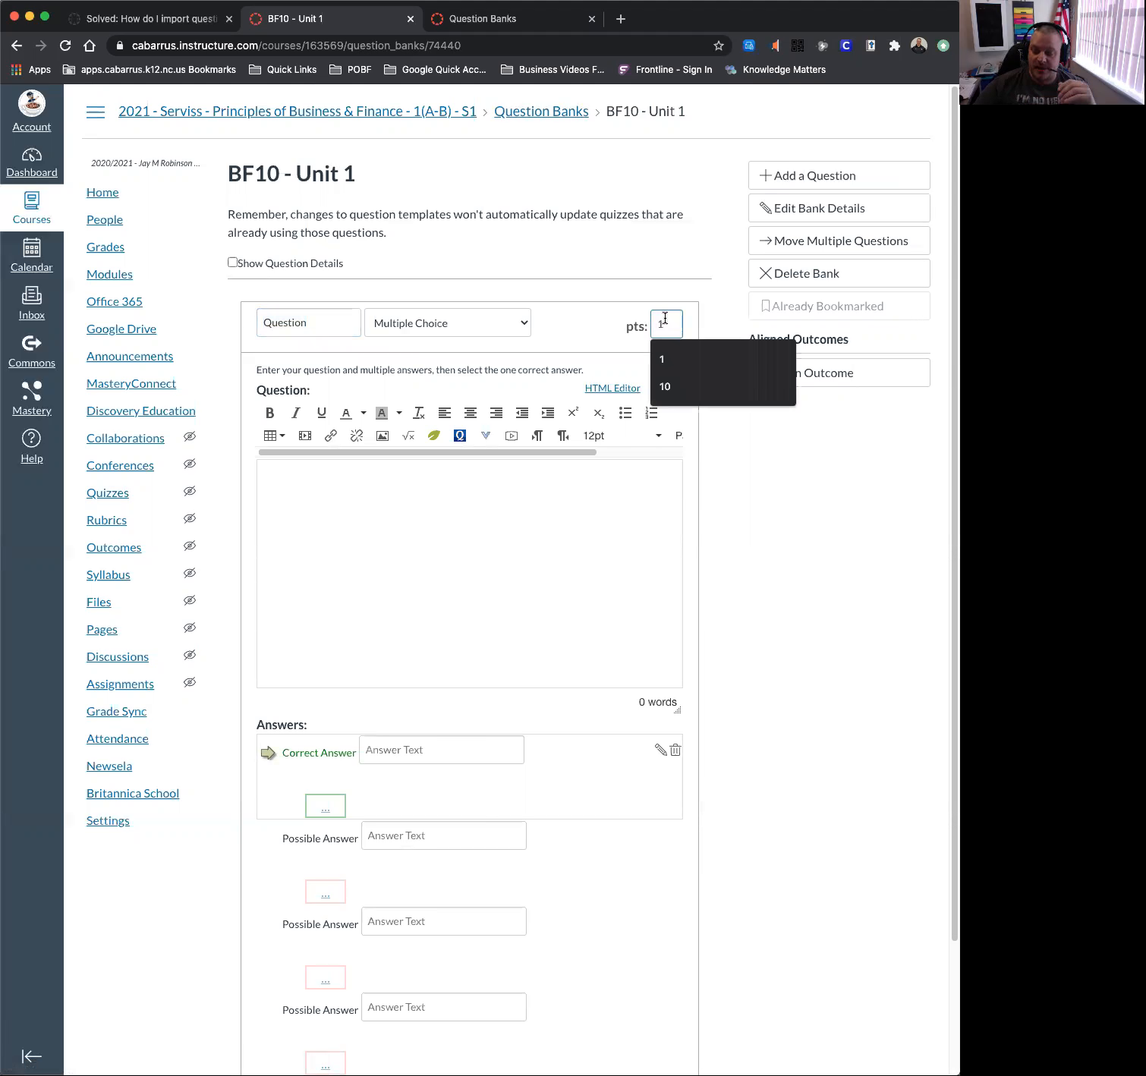
type("0")
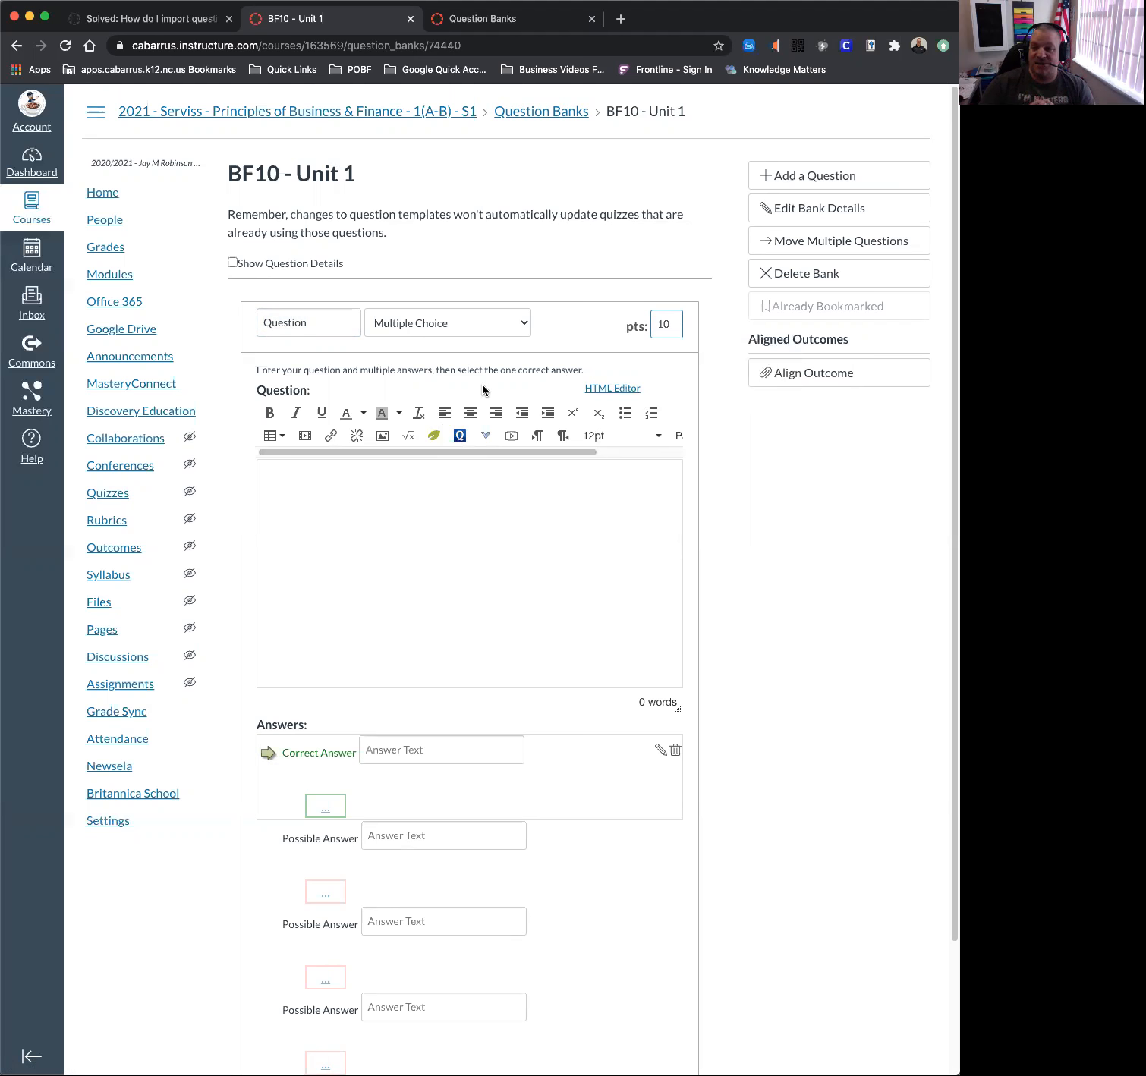
scroll(442, 642, "down", 2)
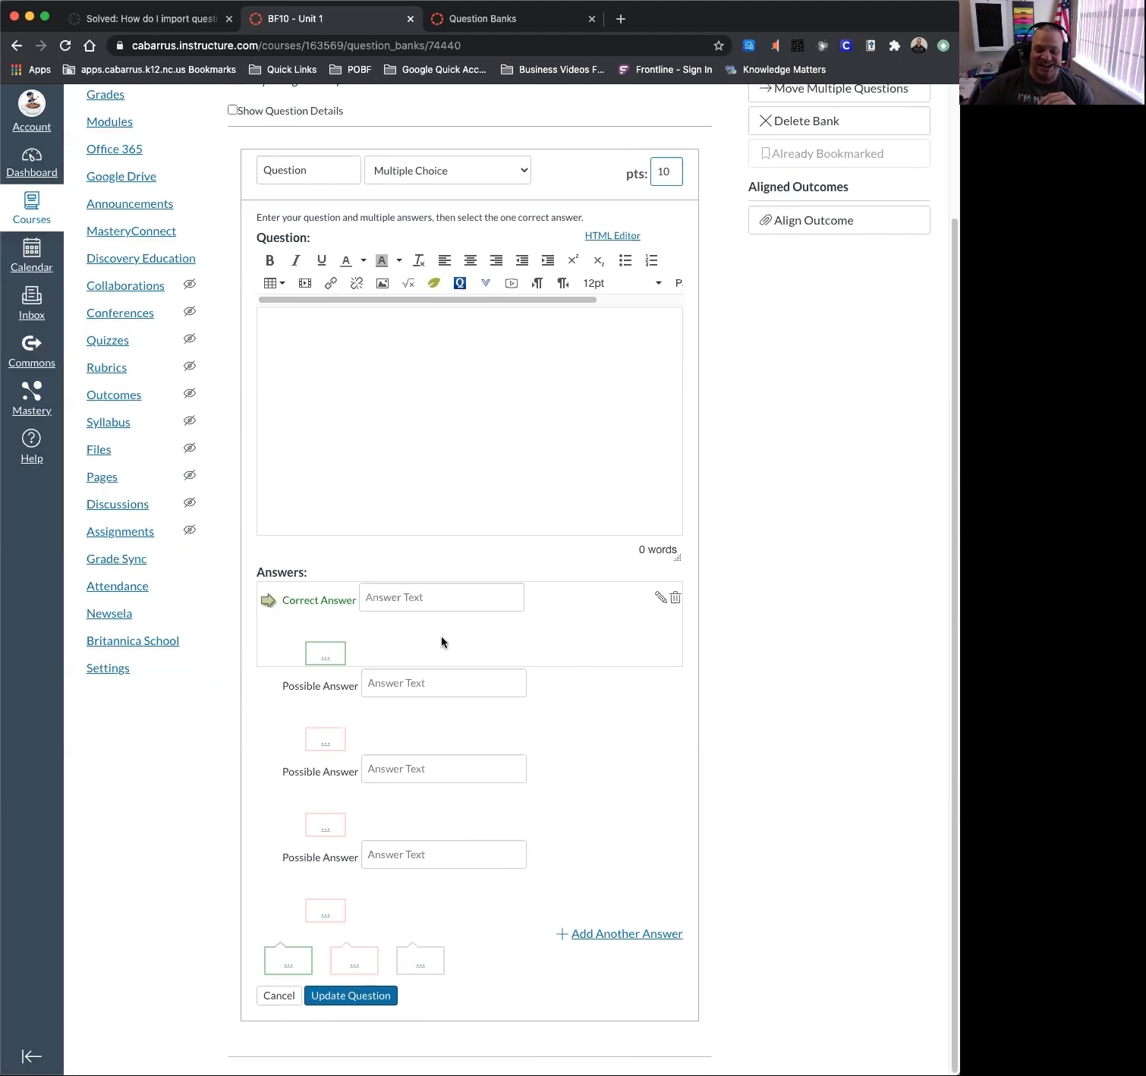
left_click(261, 996)
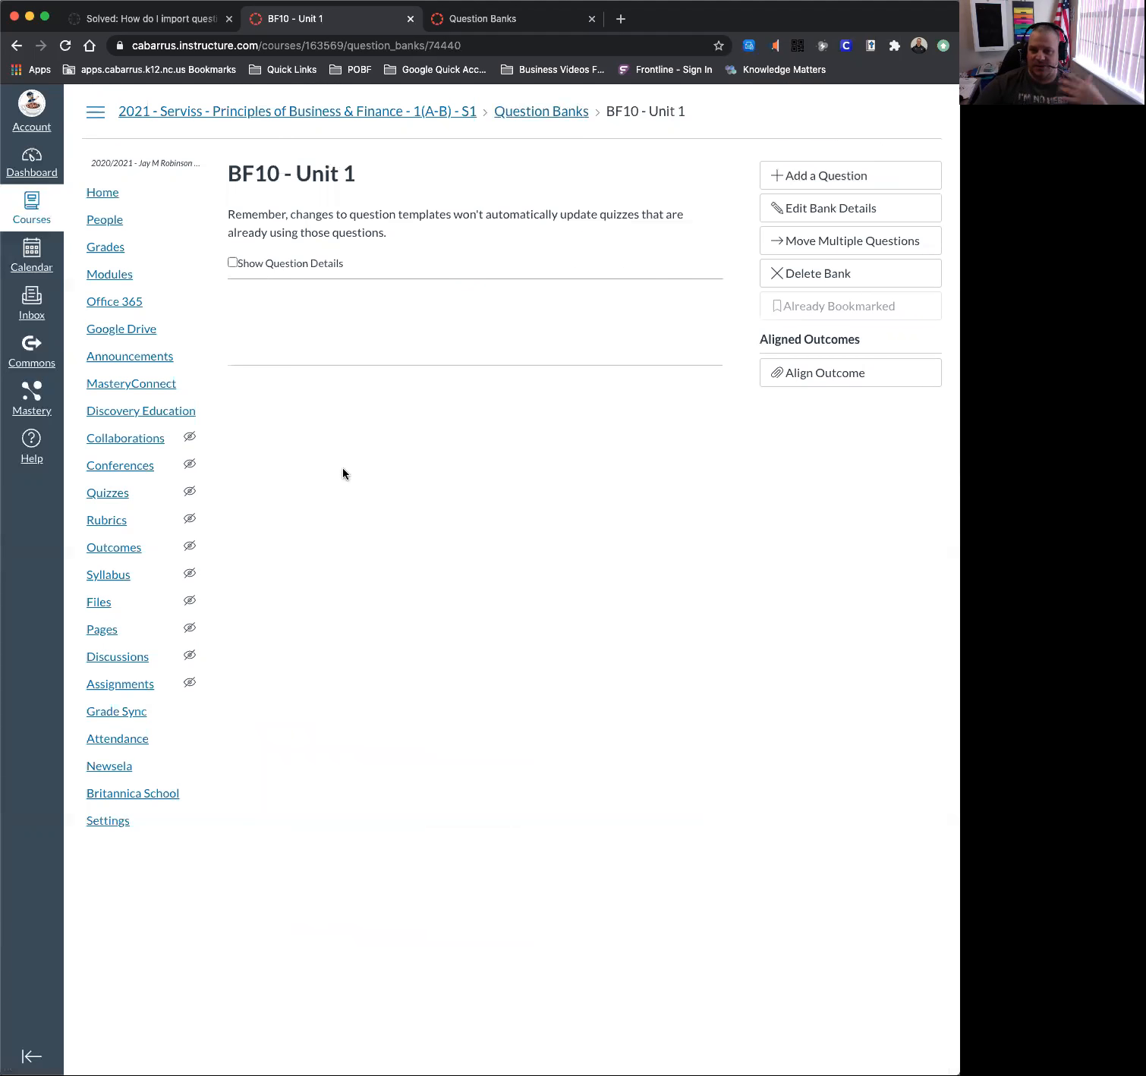
Return to the course's question banks list through the Quizzes page options menu.
left_click(110, 500)
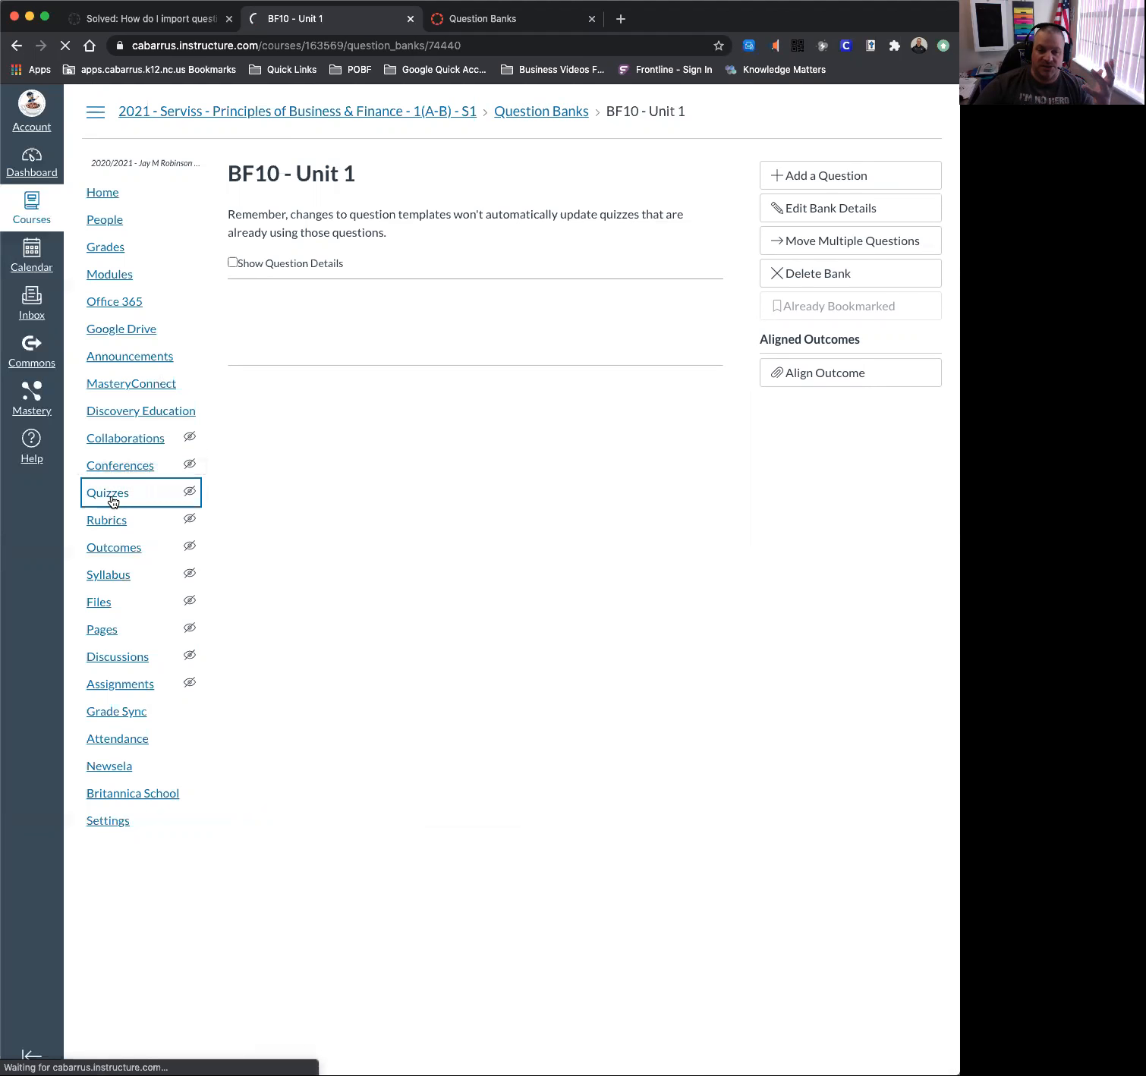
left_click(929, 172)
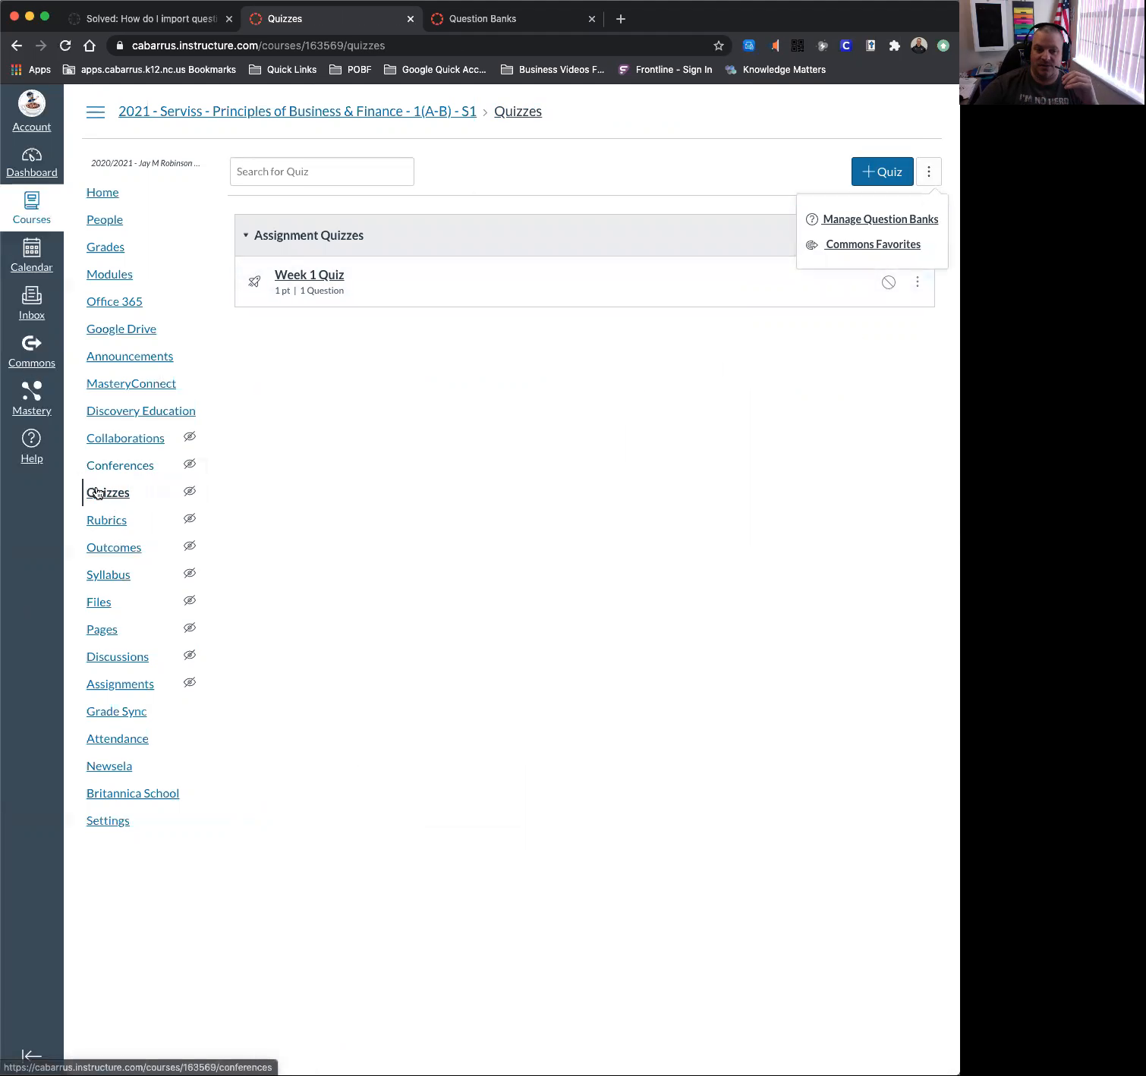
left_click(930, 174)
left_click(932, 179)
left_click(917, 220)
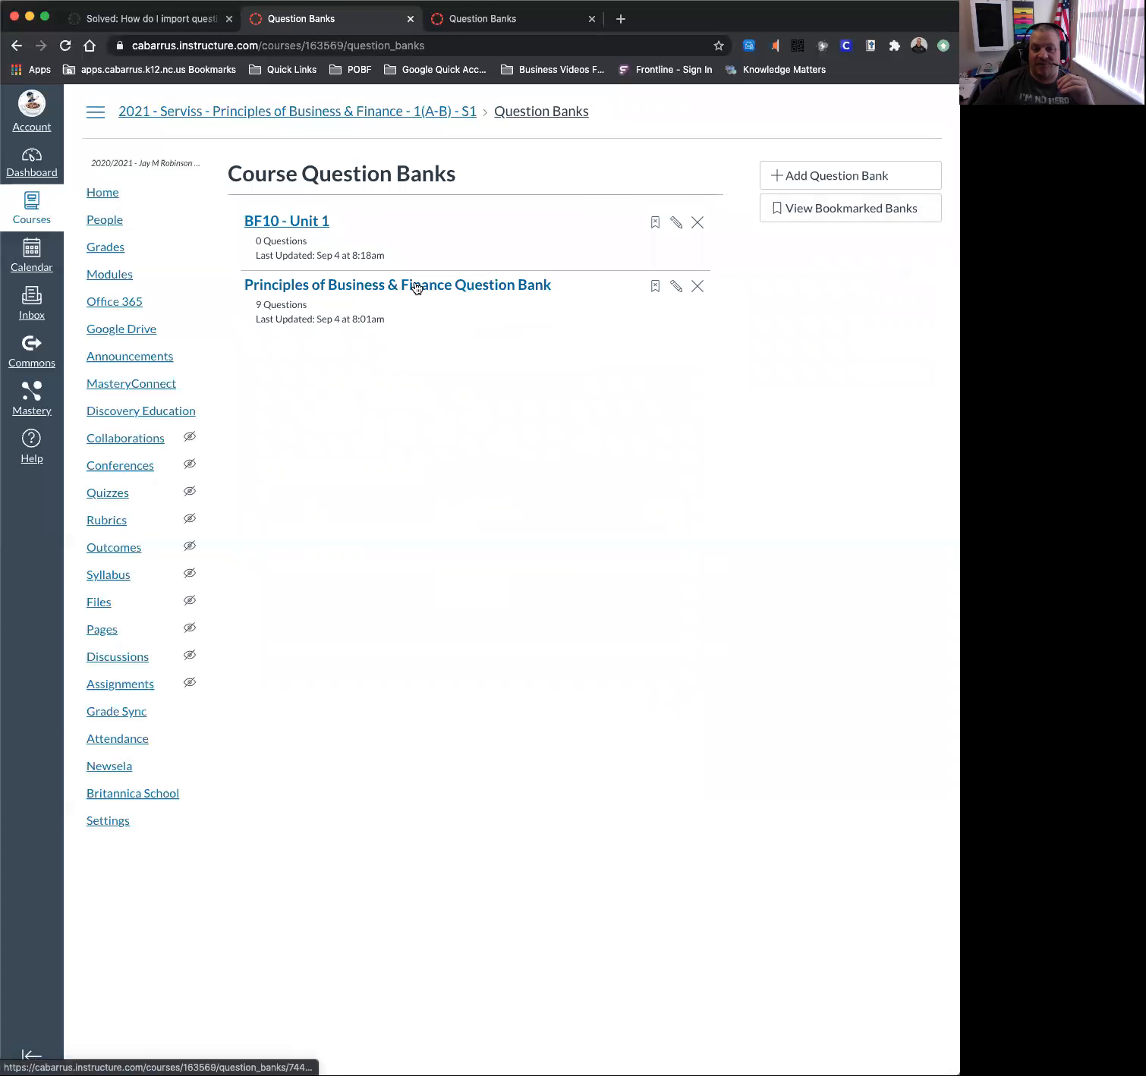
Review the Principles of Business & Finance bank's questions, then create a new quiz.
left_click(424, 288)
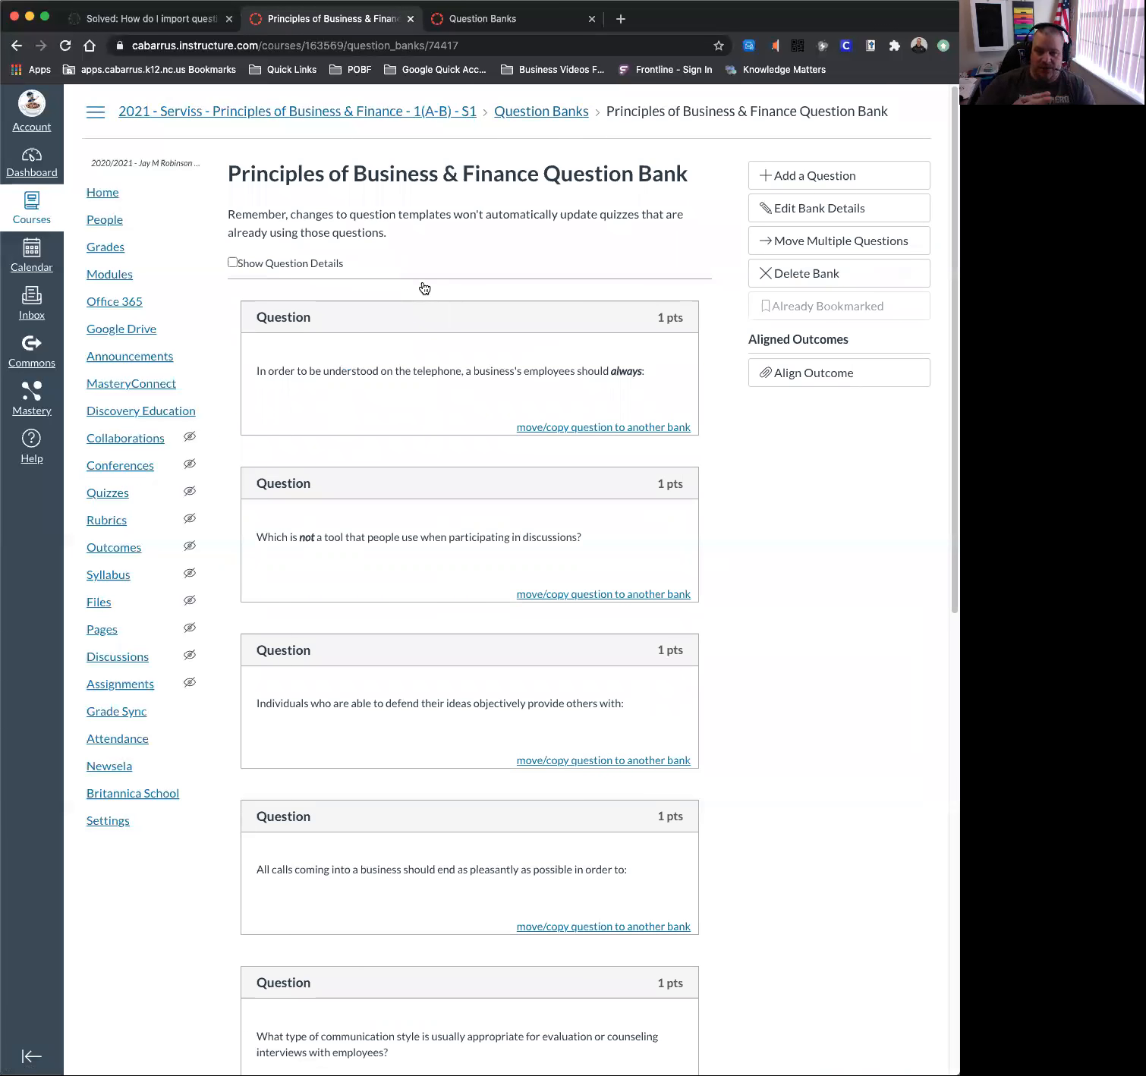
scroll(379, 327, "down", 2)
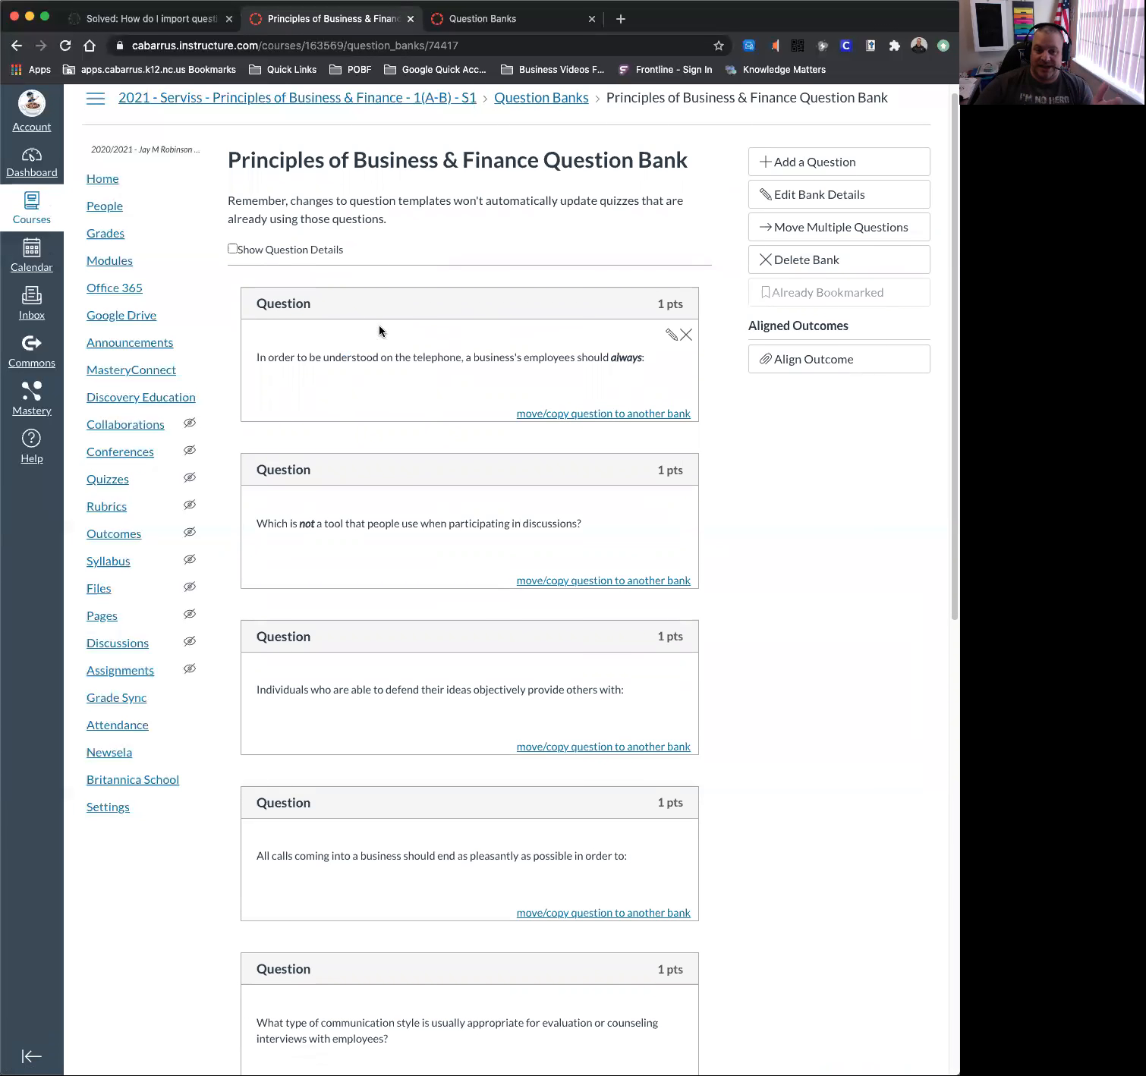
scroll(391, 322, "down", 1)
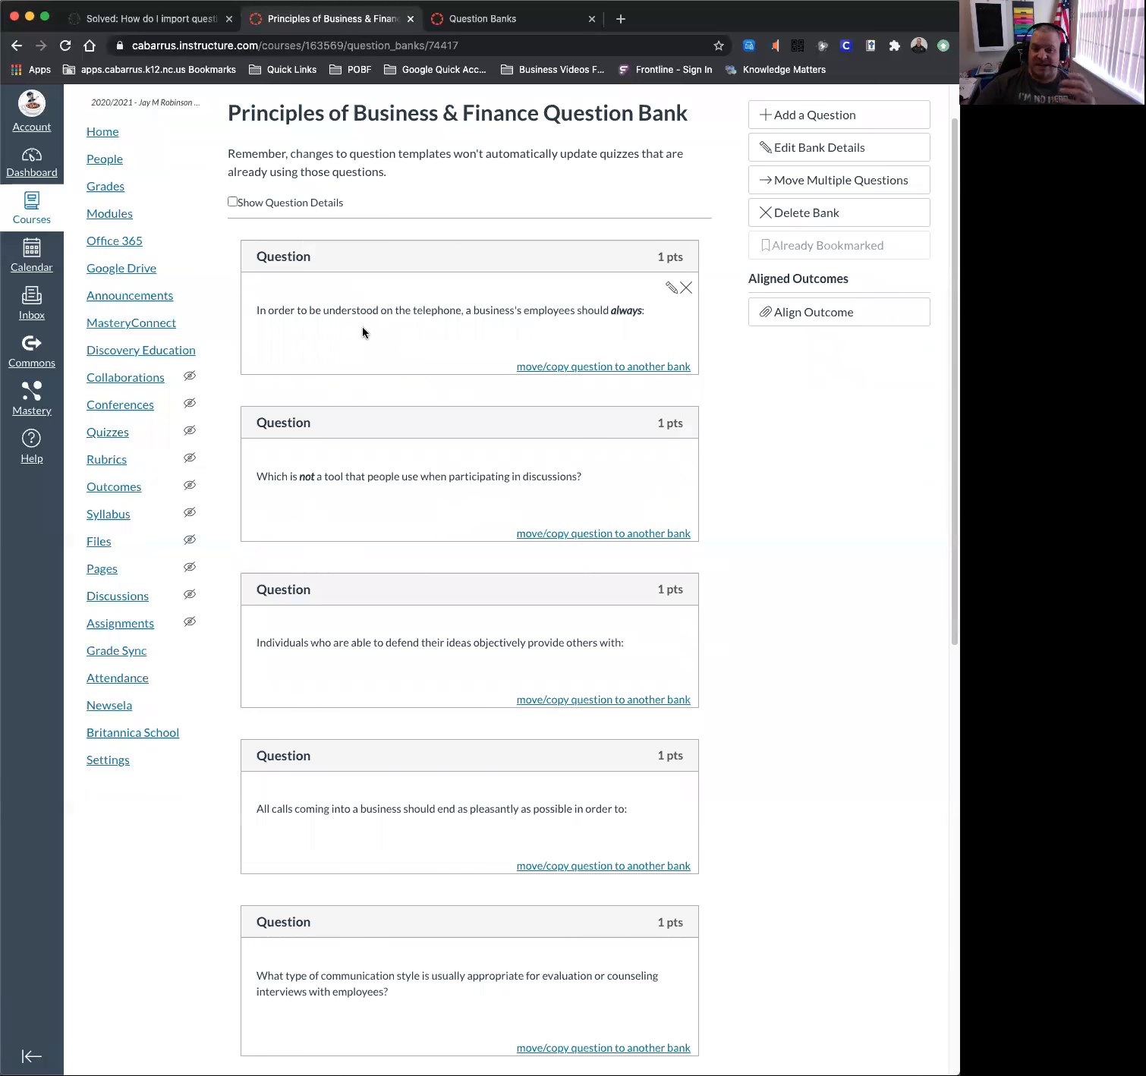
scroll(362, 326, "down", 10)
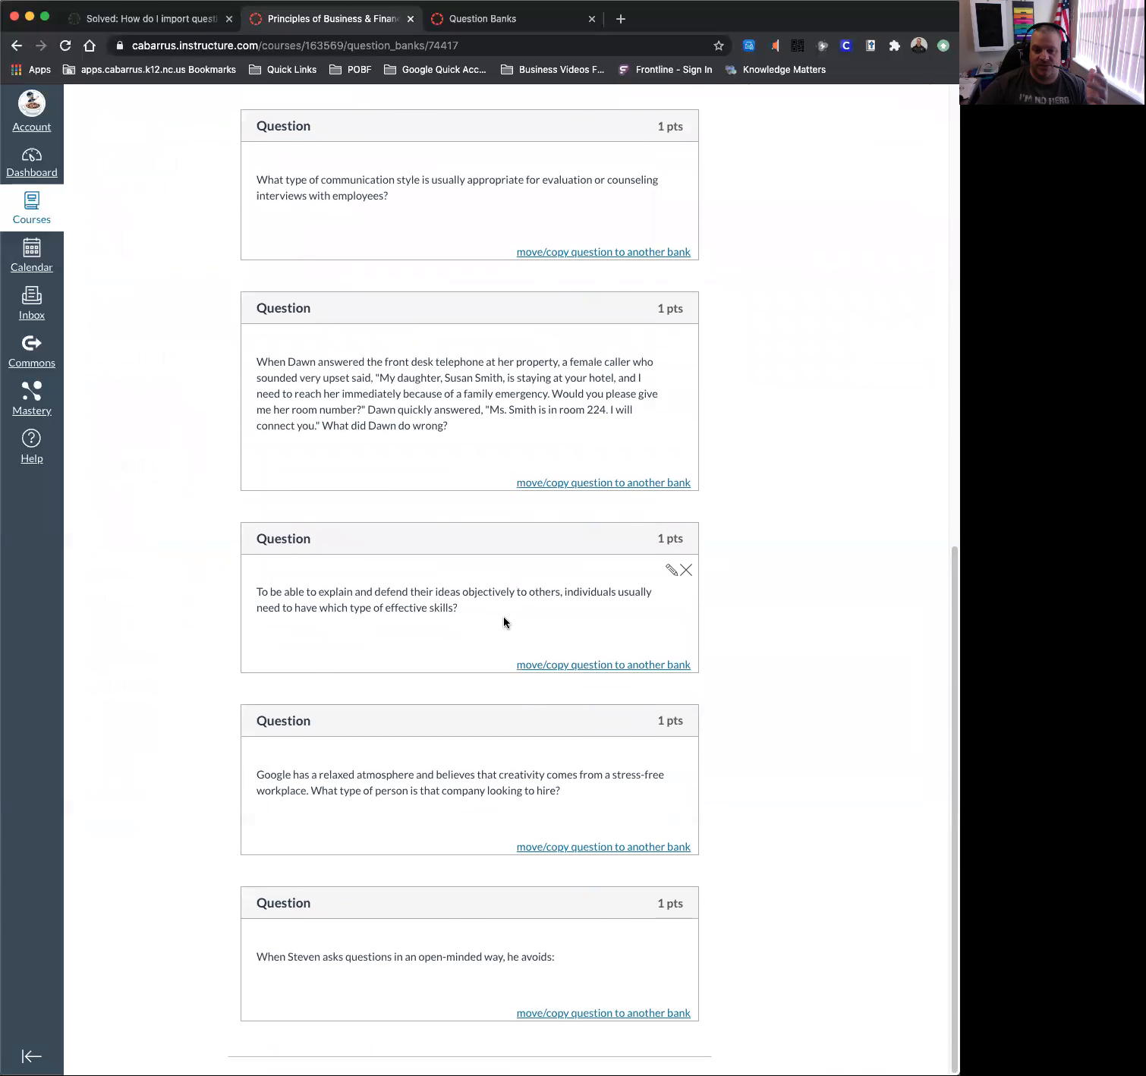
scroll(504, 618, "up", 10)
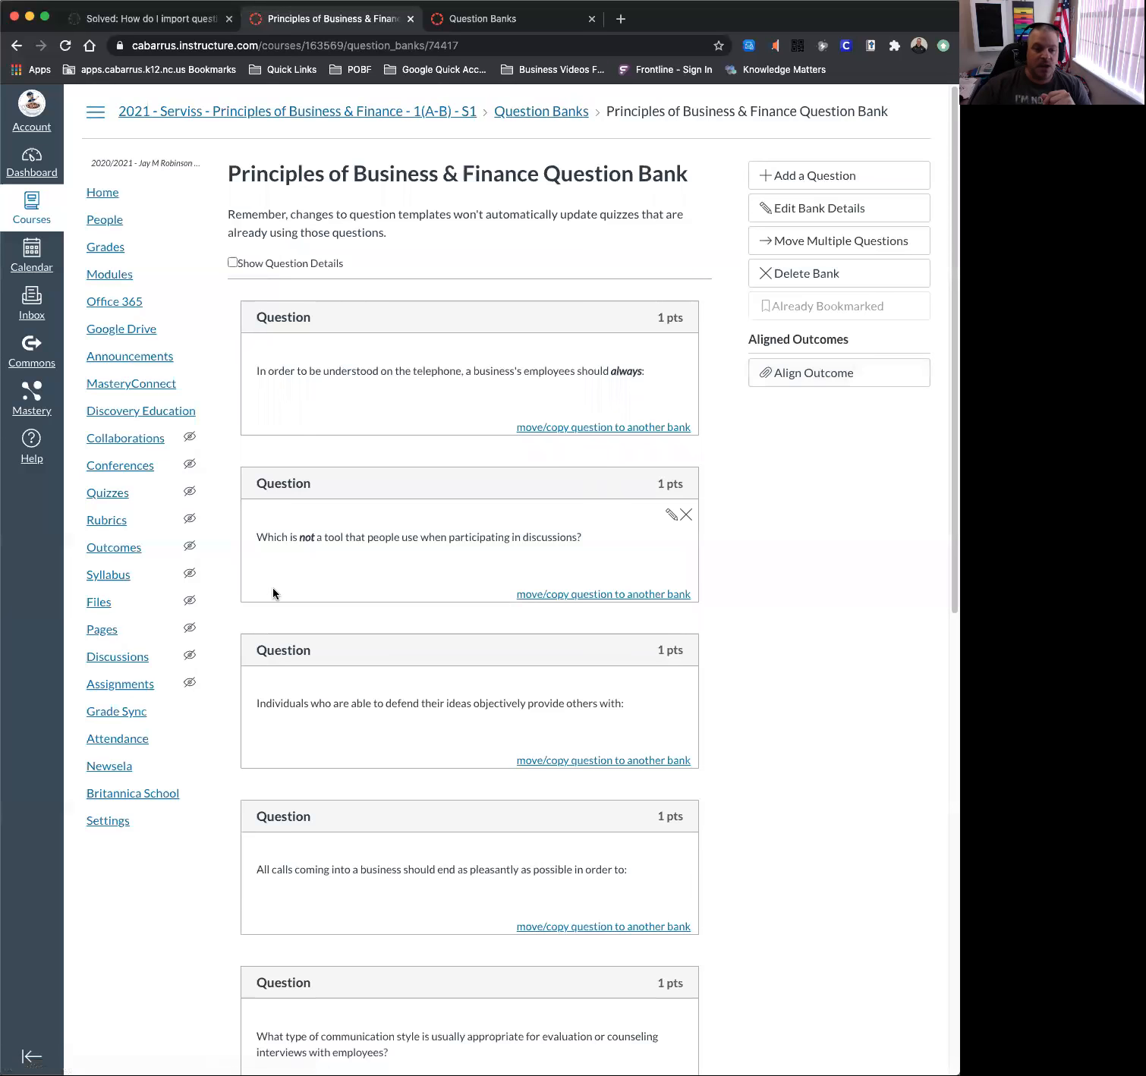
left_click(112, 490)
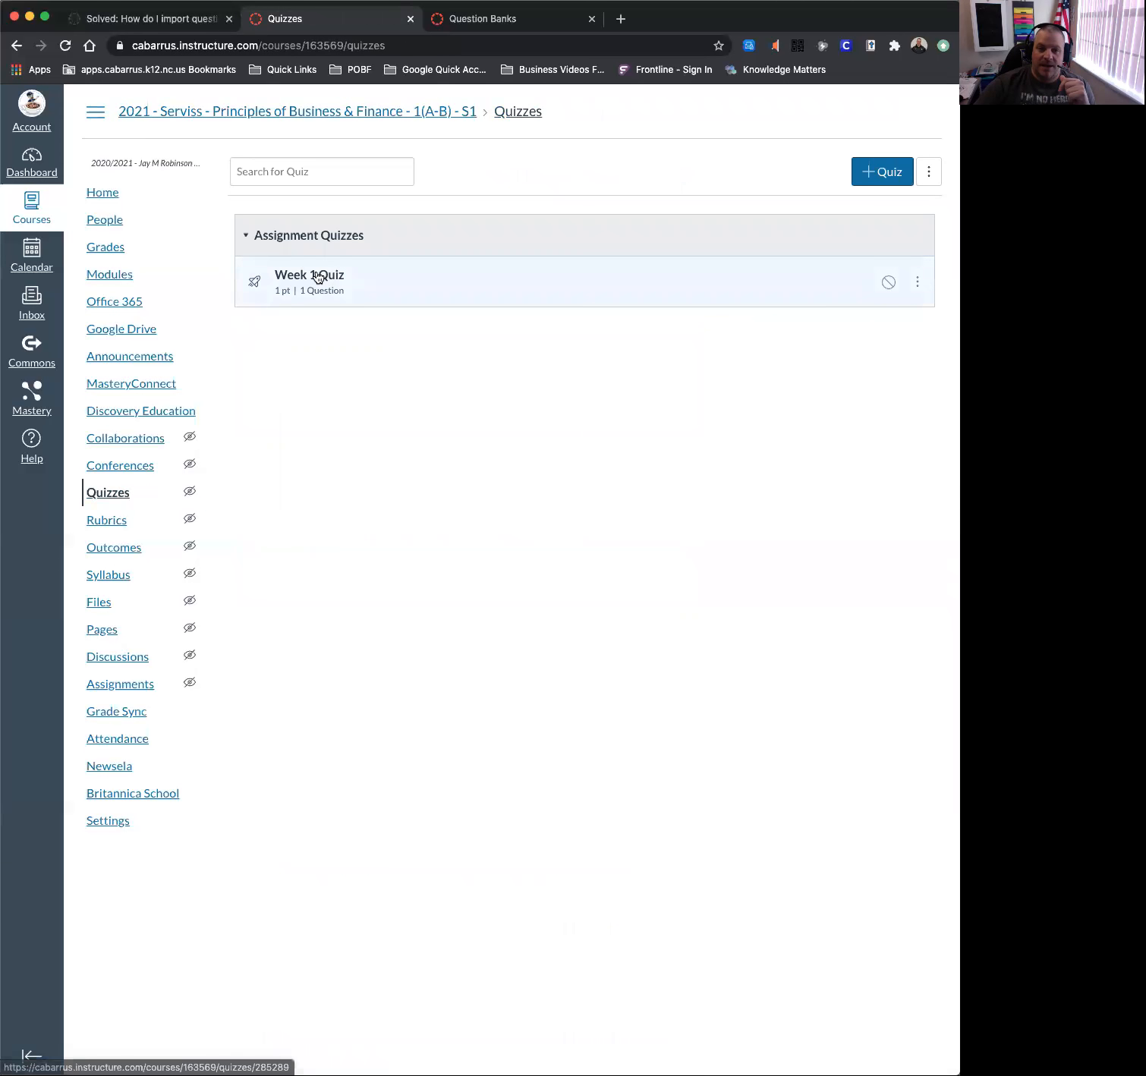
left_click(870, 172)
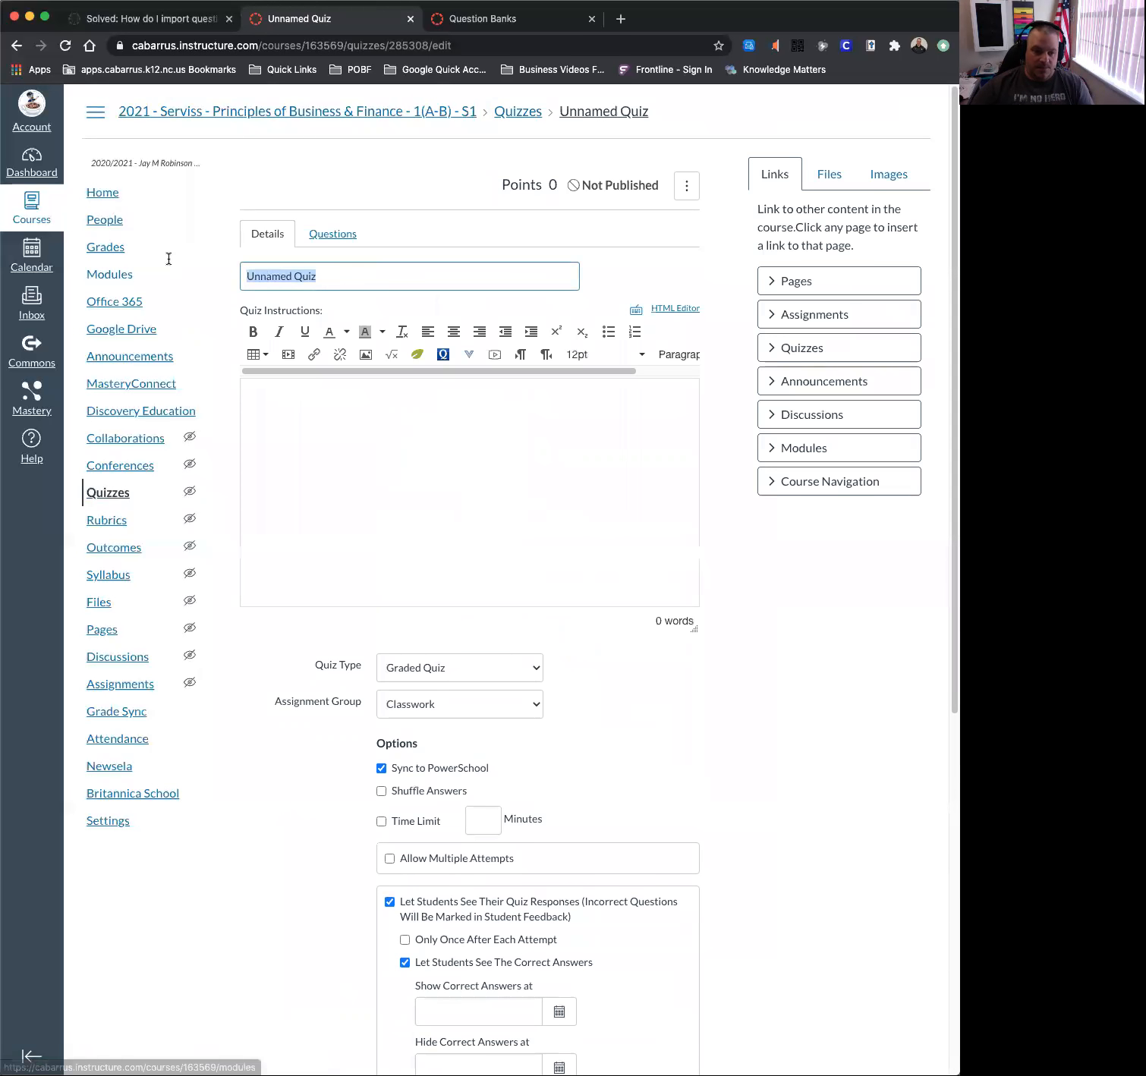
Title the quiz 'BF10 Unit 1 Test' and turn off PowerSchool sync and student response viewing.
type("BF10 Unit 1 ATest")
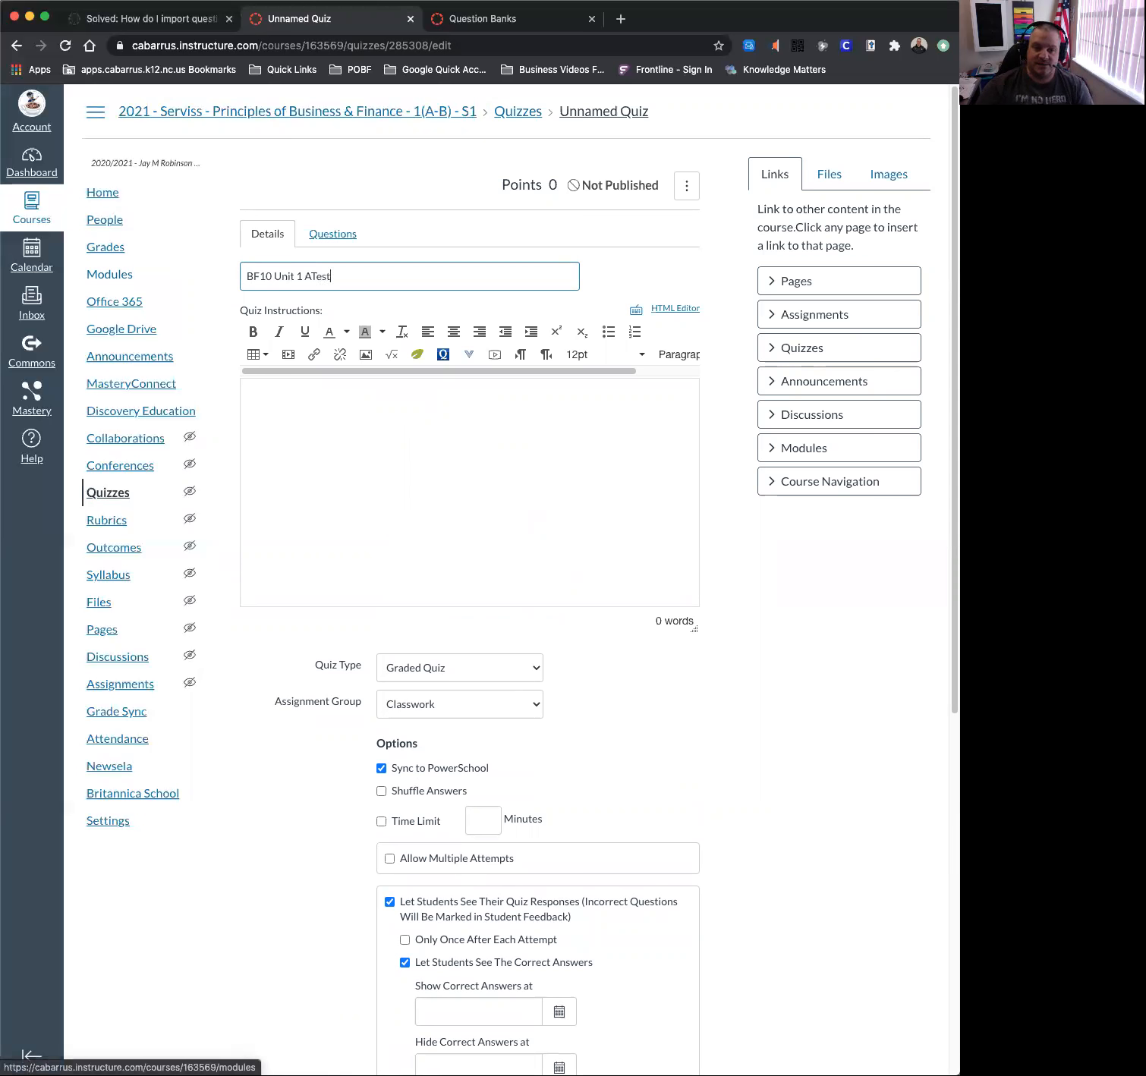
key("BackSpace")
key("BackSpace")
key("BackSpace")
key("BackSpace")
key("BackSpace")
type("Test")
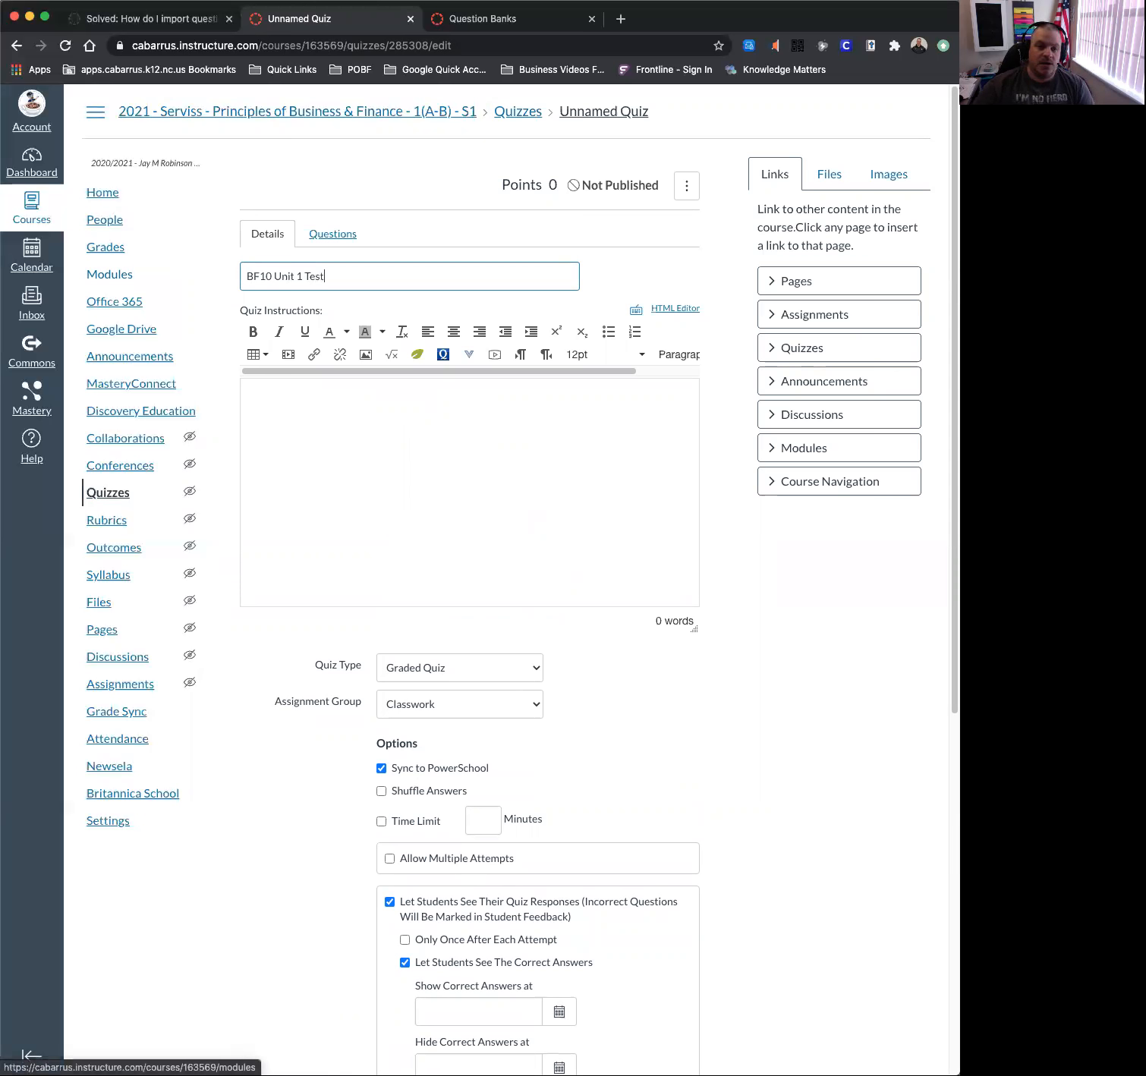
left_click(350, 400)
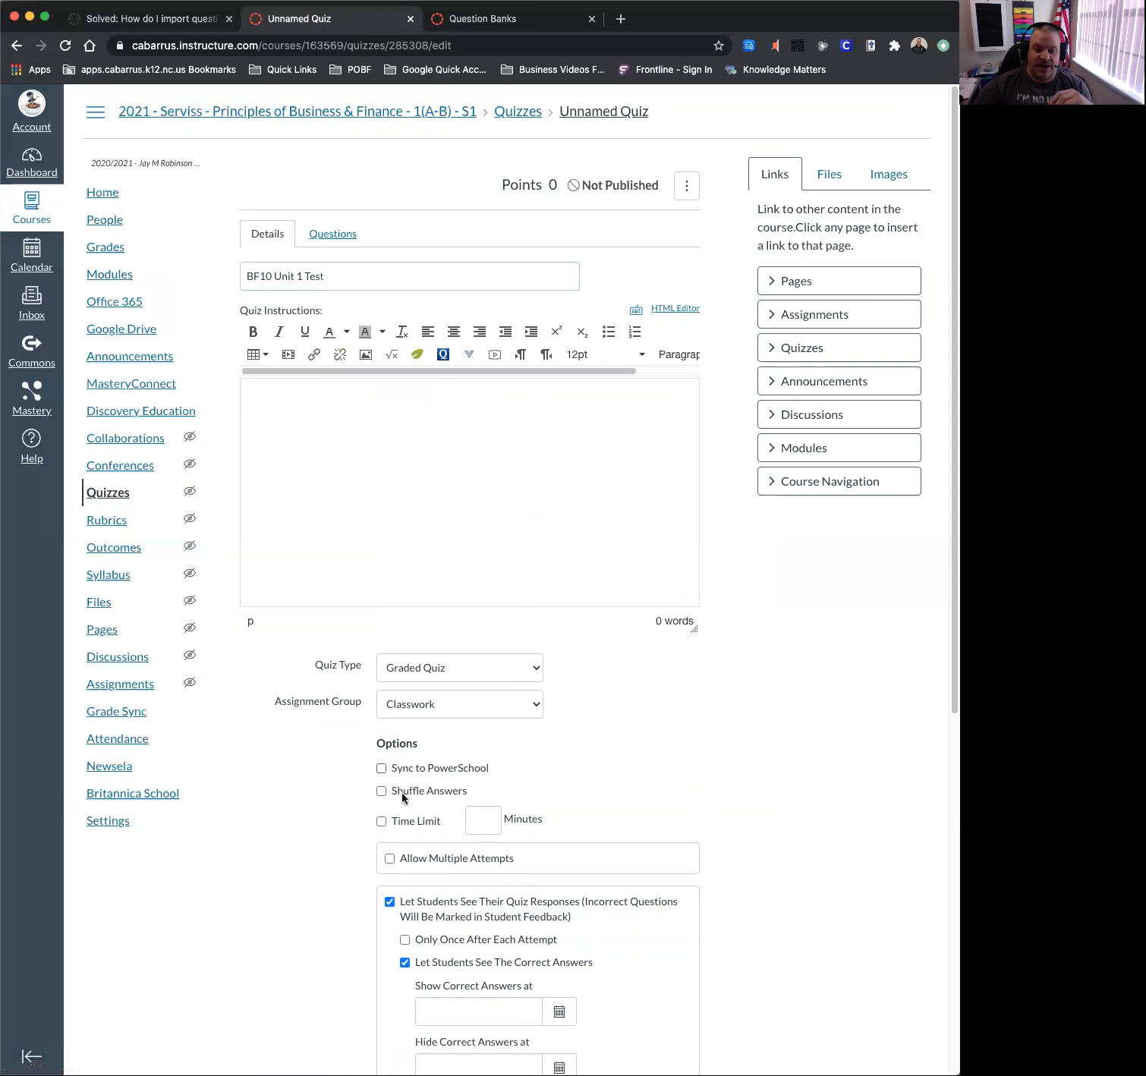
left_click(395, 903)
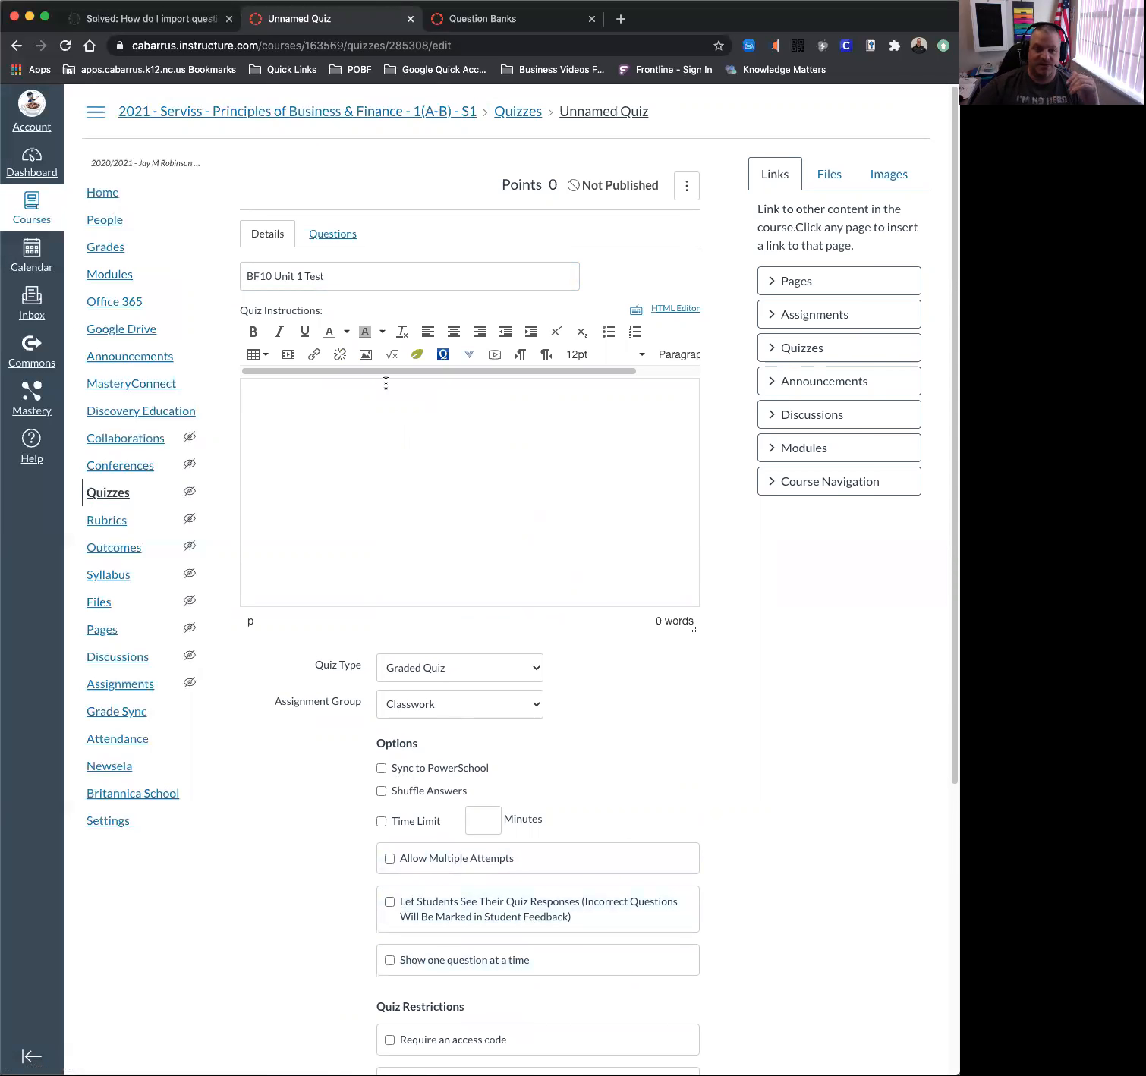
Use Find Questions to list the Principles of Business bank's questions for the quiz.
left_click(334, 236)
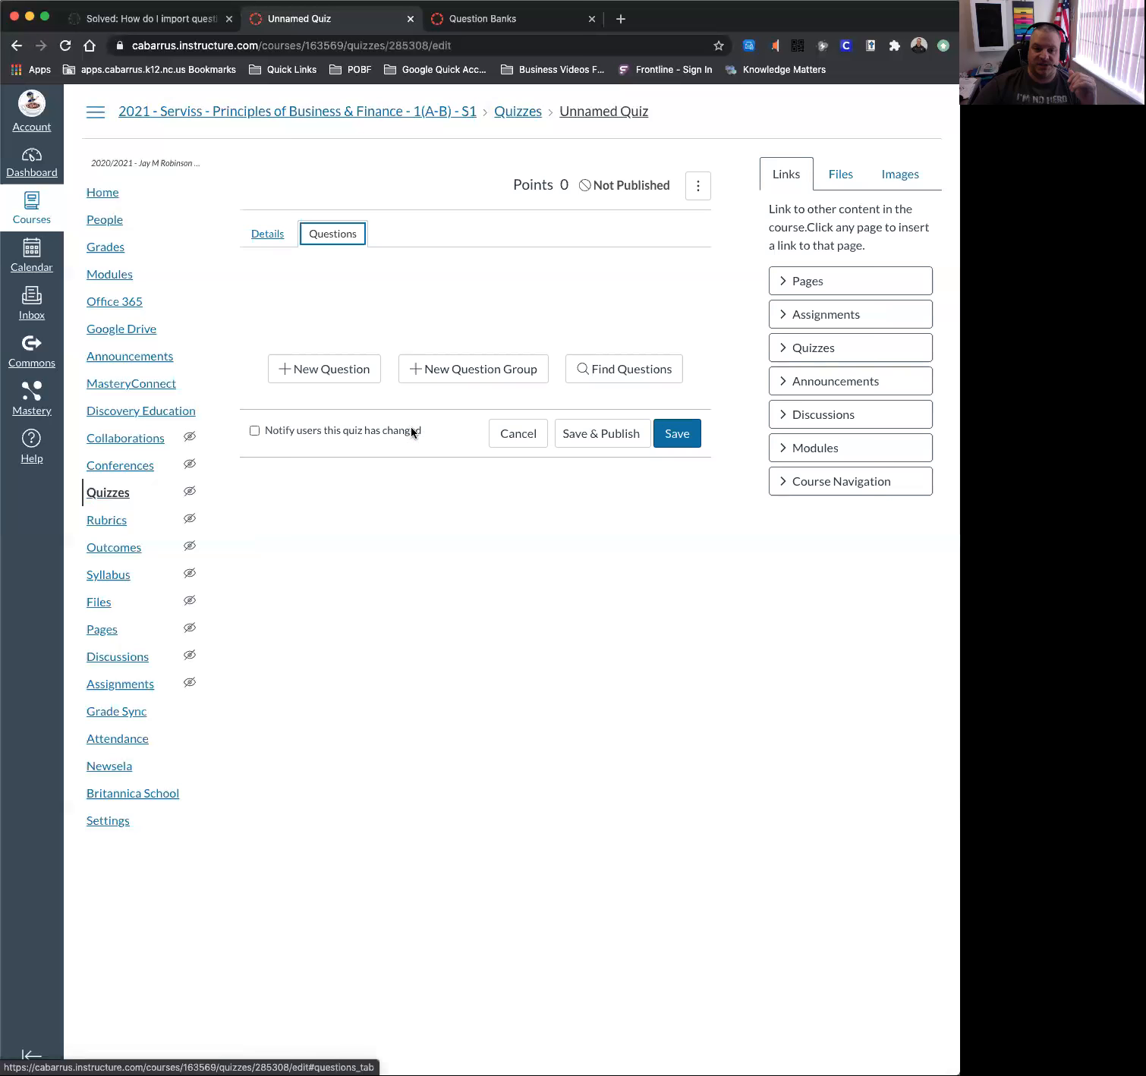
left_click(304, 379)
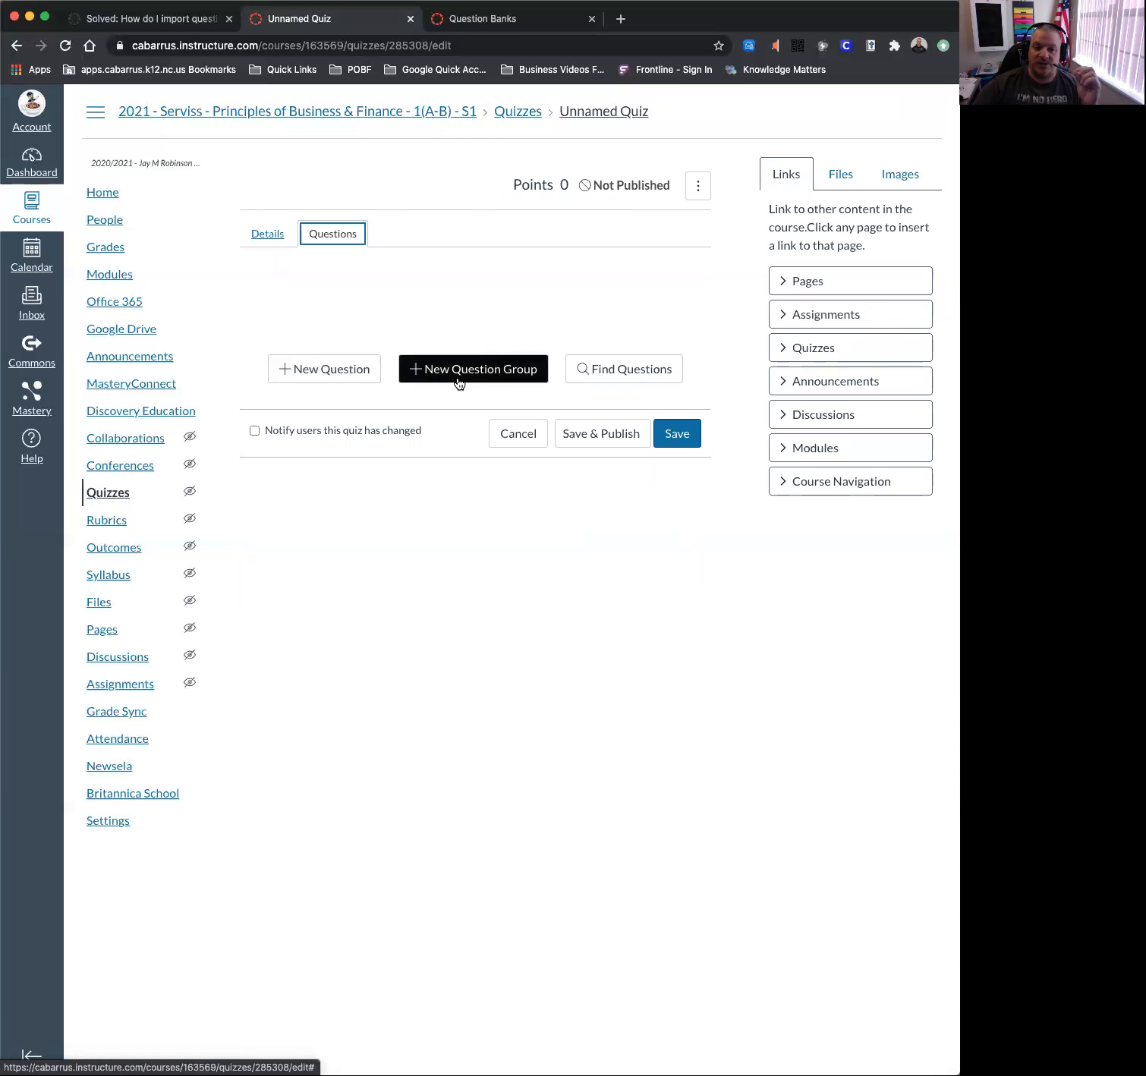
left_click(635, 372)
scroll(307, 557, "down", 1)
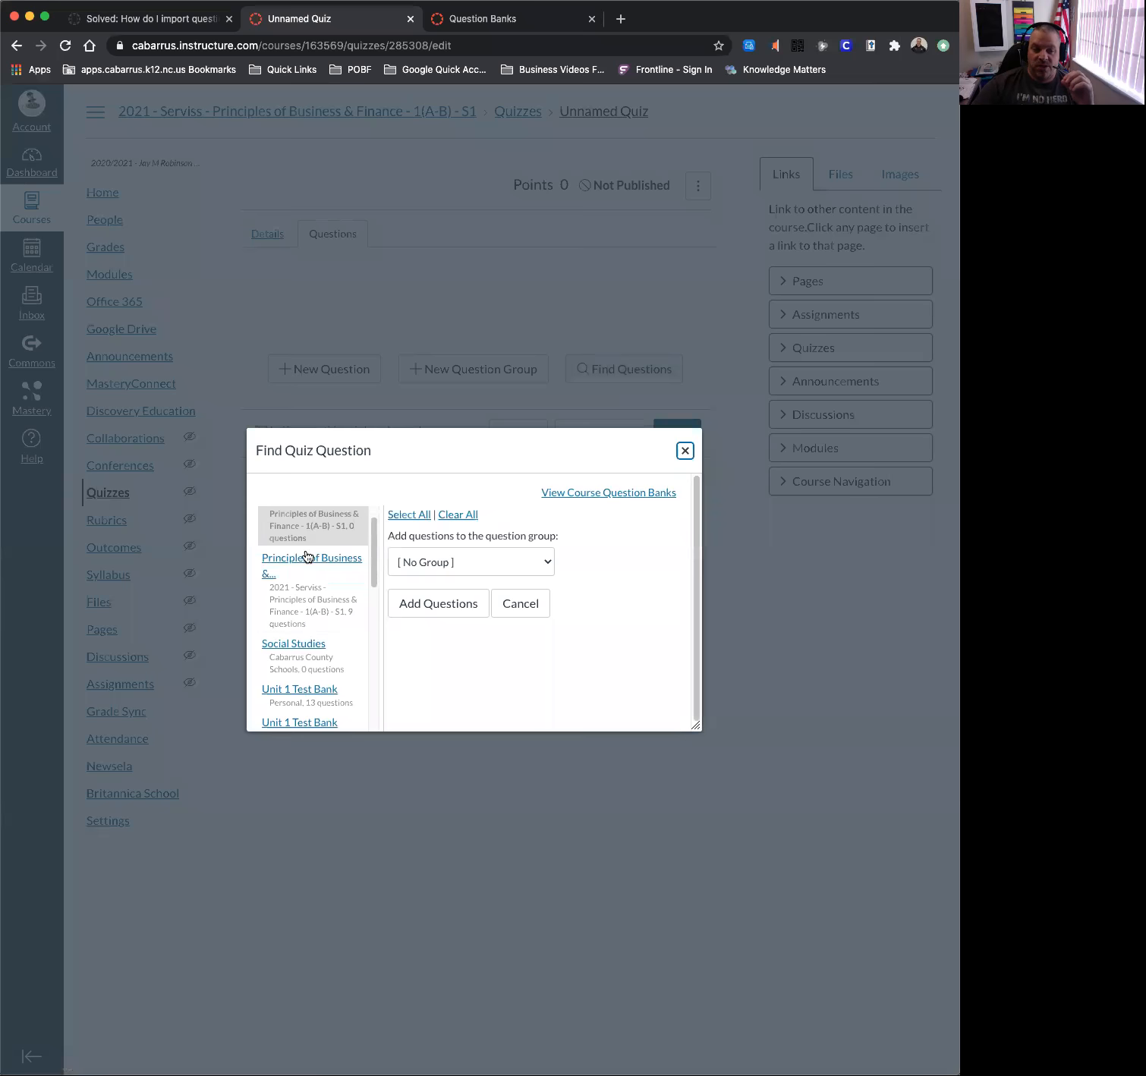
scroll(309, 643, "down", 6)
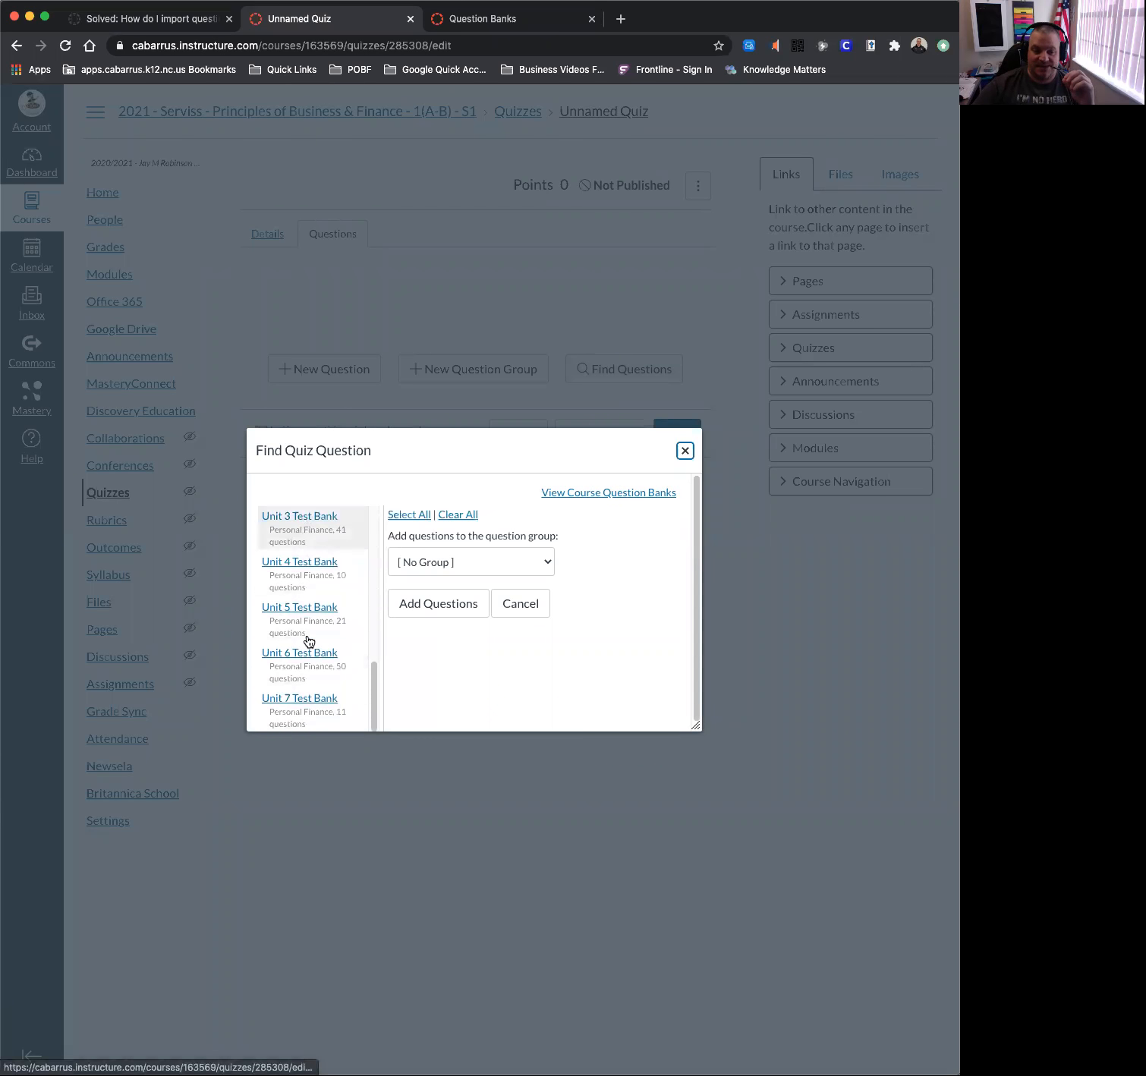
scroll(309, 642, "up", 6)
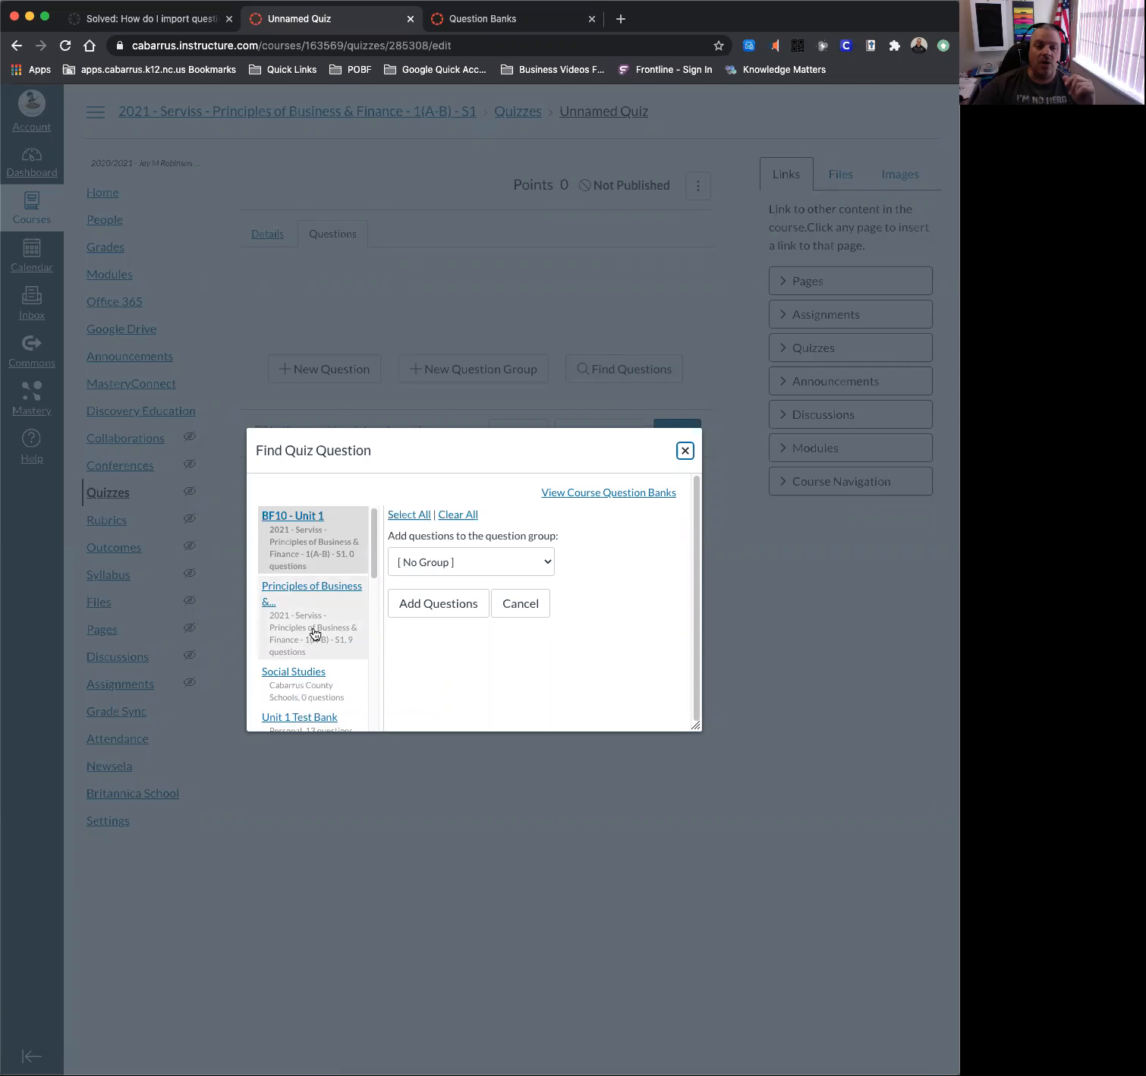
scroll(306, 594, "down", 4)
scroll(312, 593, "up", 4)
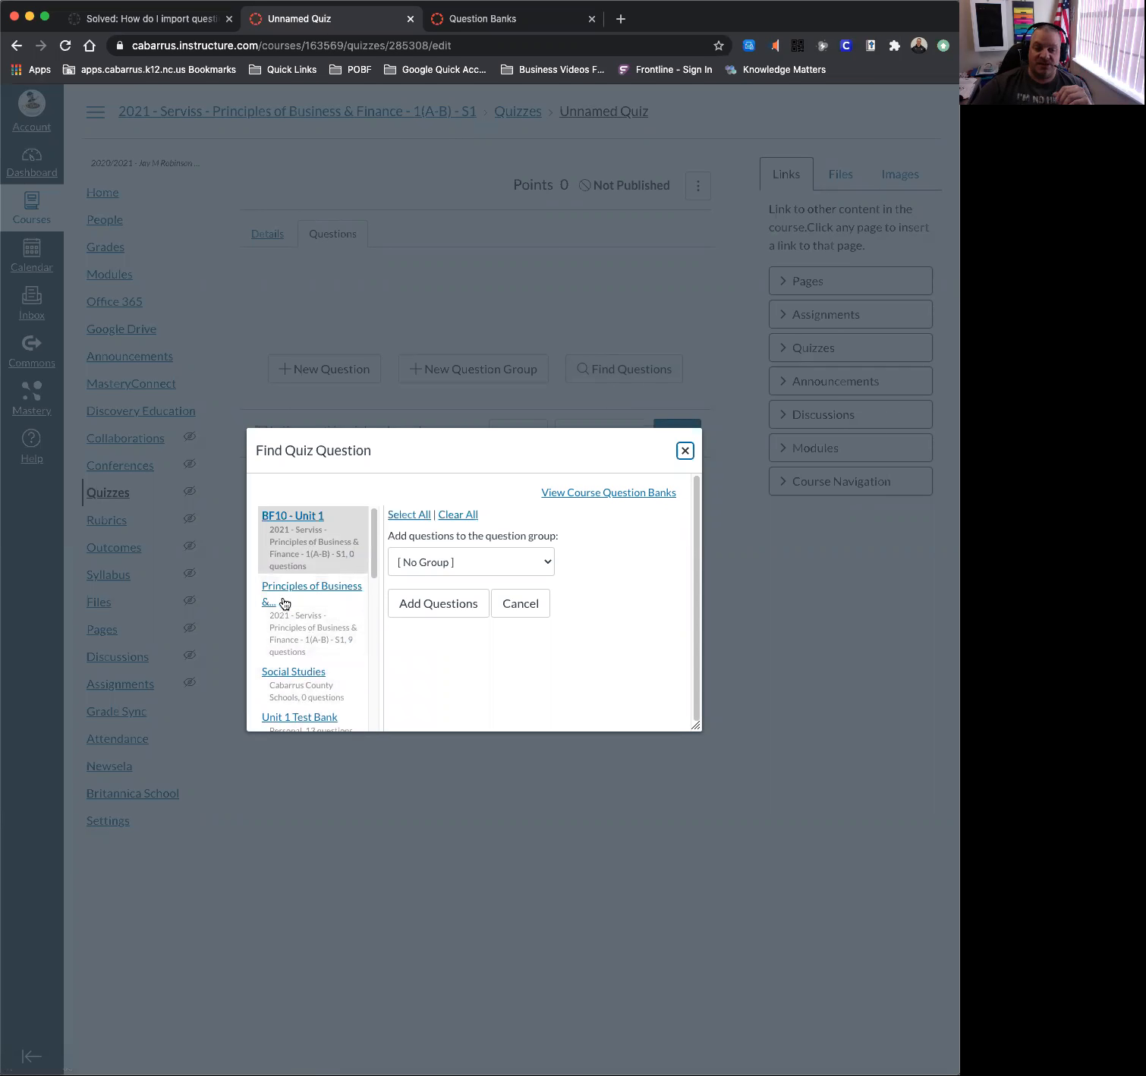
left_click(299, 591)
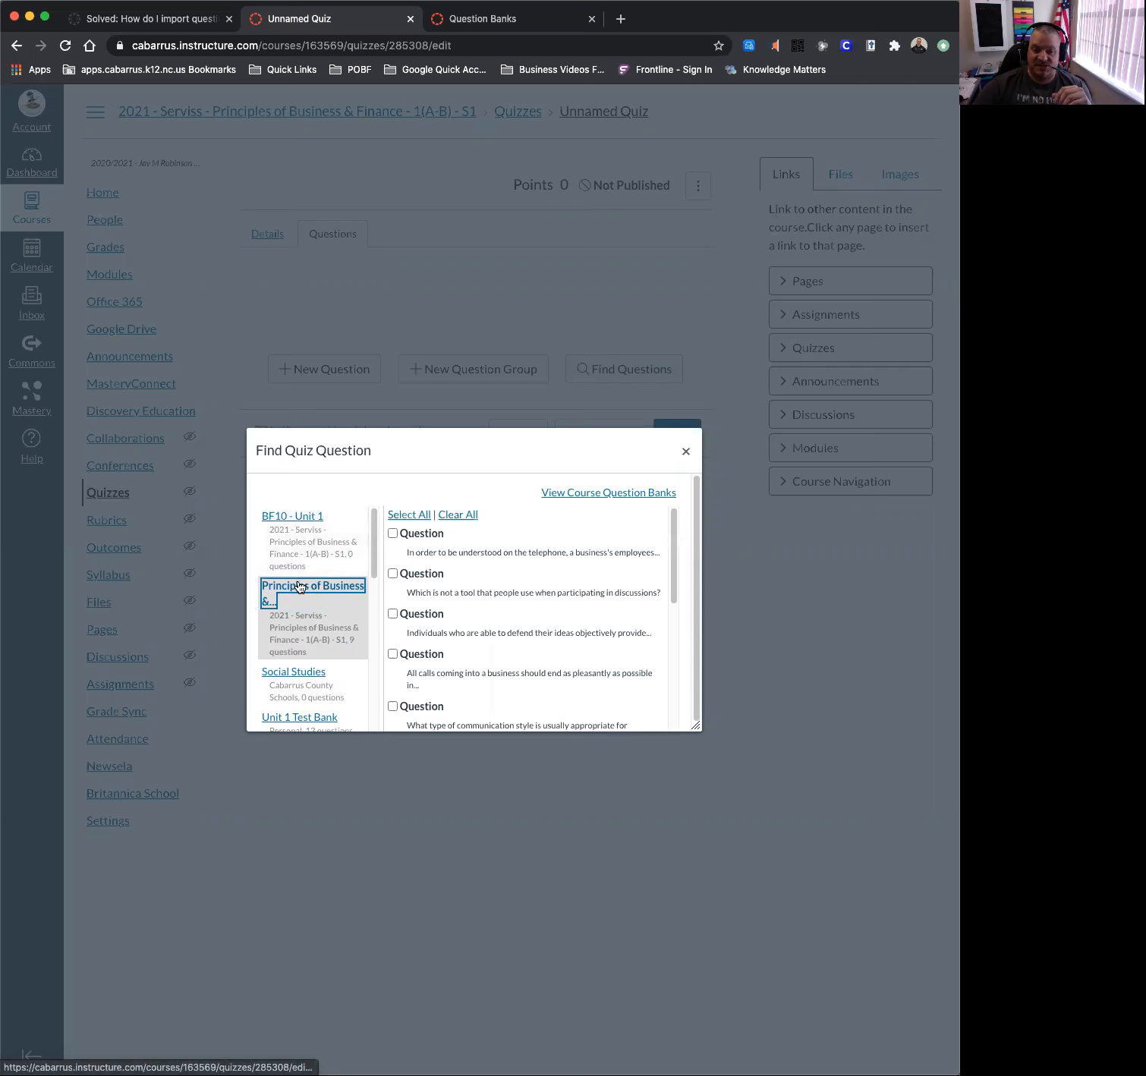
scroll(476, 611, "down", 4)
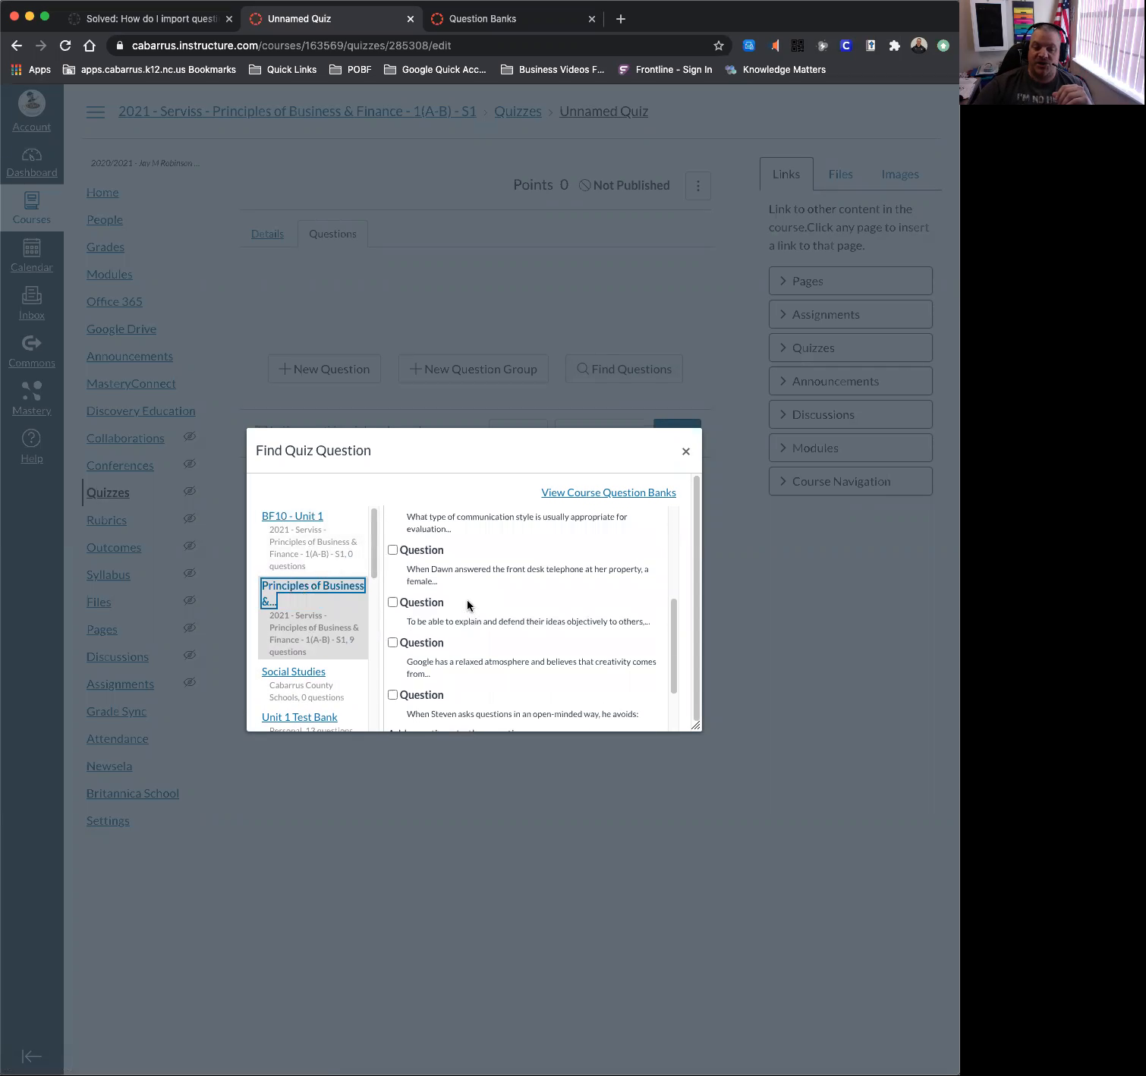
scroll(469, 603, "up", 4)
Select all nine bank questions, add them with [No Group], and save the quiz.
left_click(392, 534)
left_click(392, 573)
left_click(392, 614)
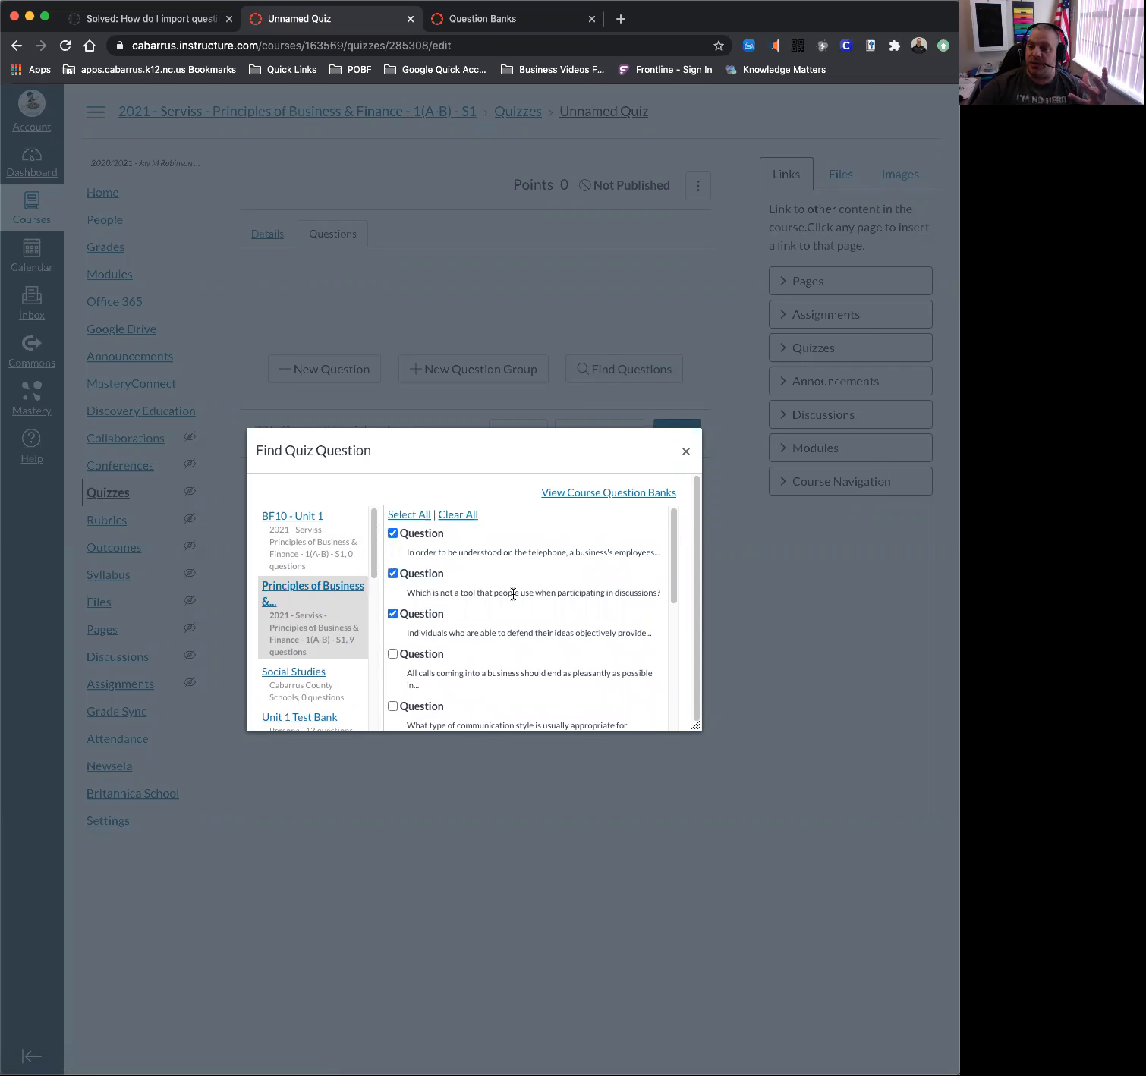
left_click(409, 516)
scroll(501, 537, "down", 6)
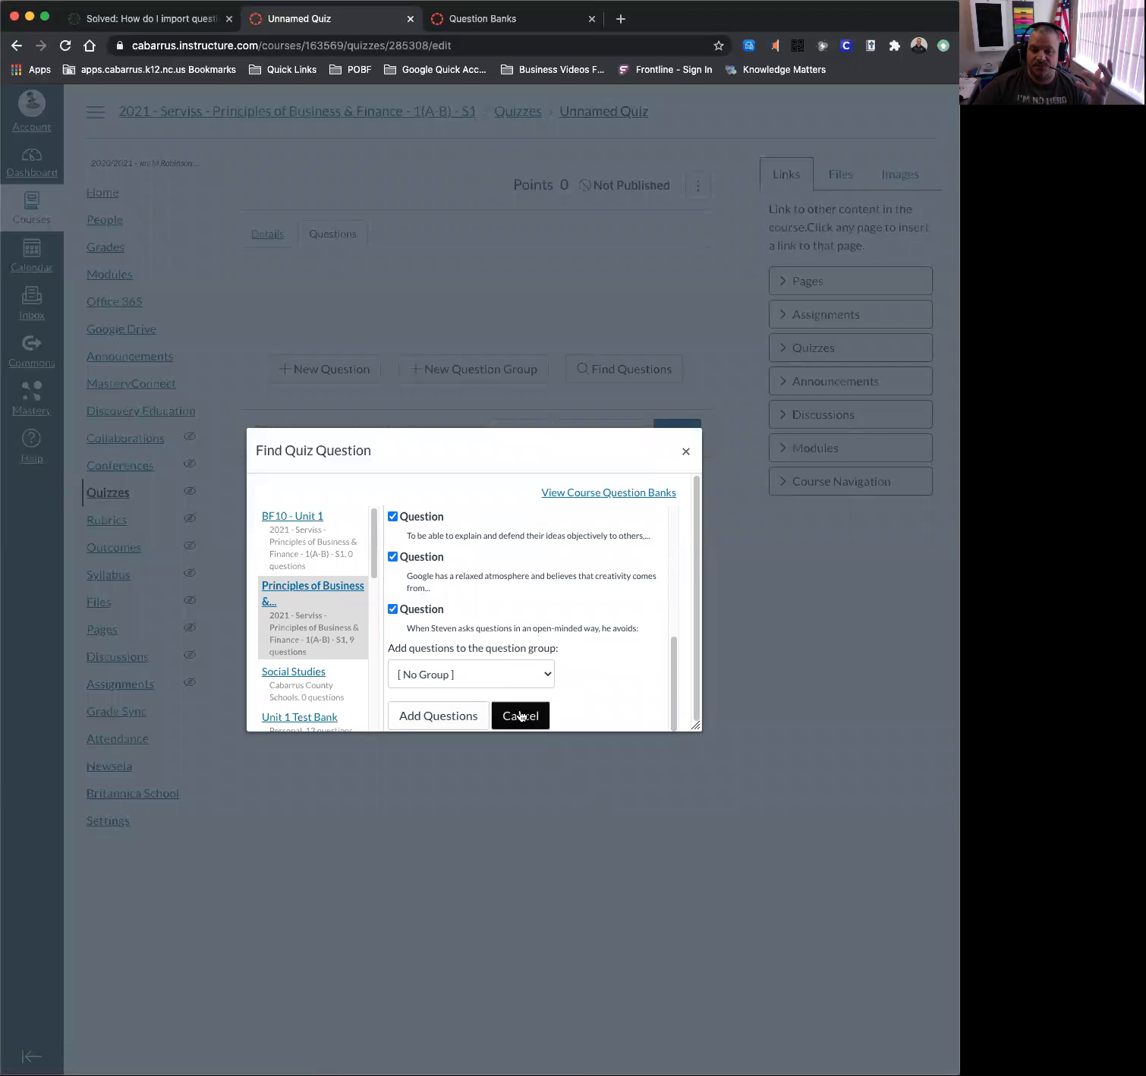
left_click(444, 678)
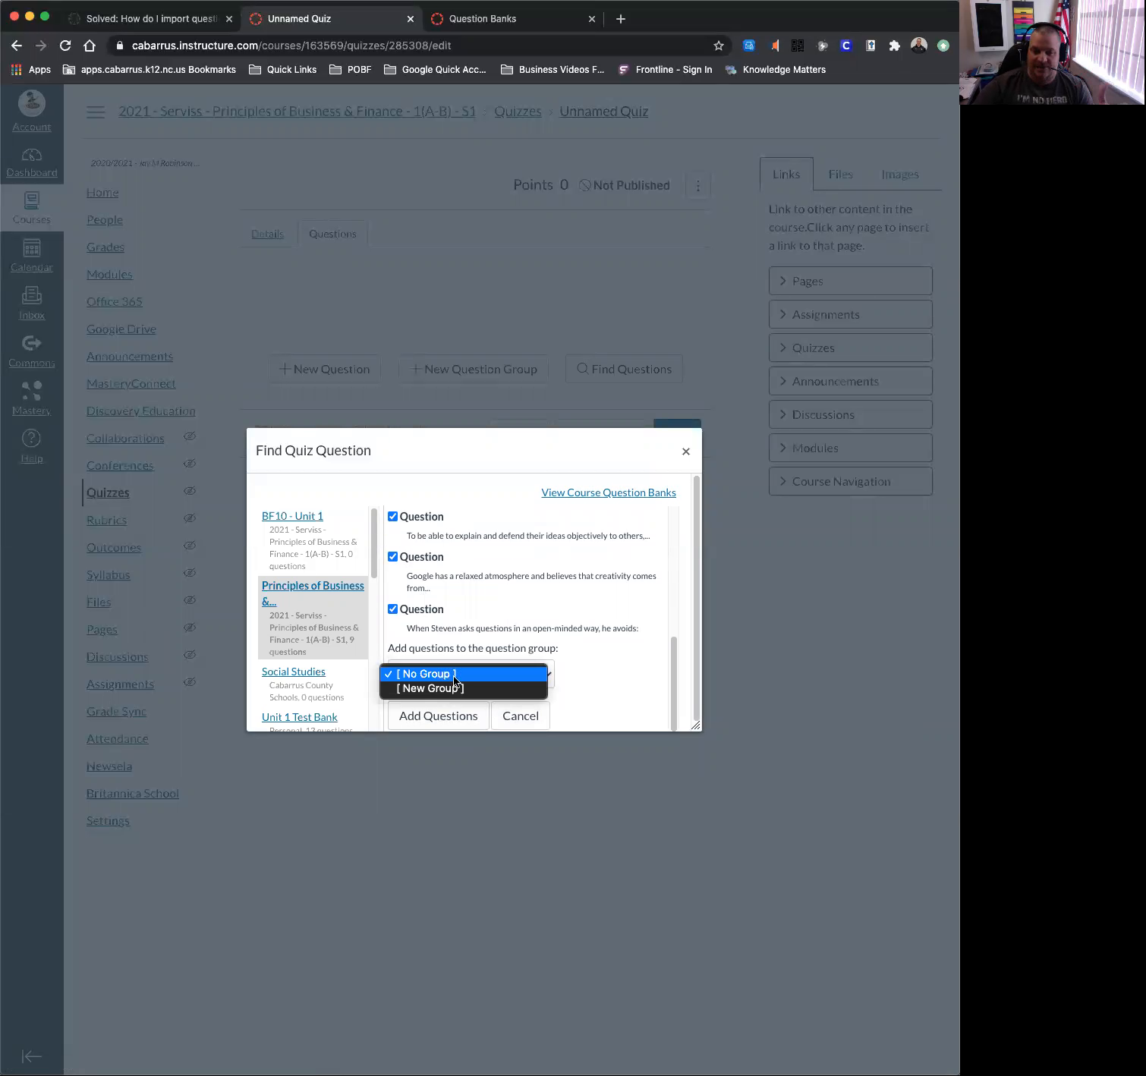
left_click(605, 666)
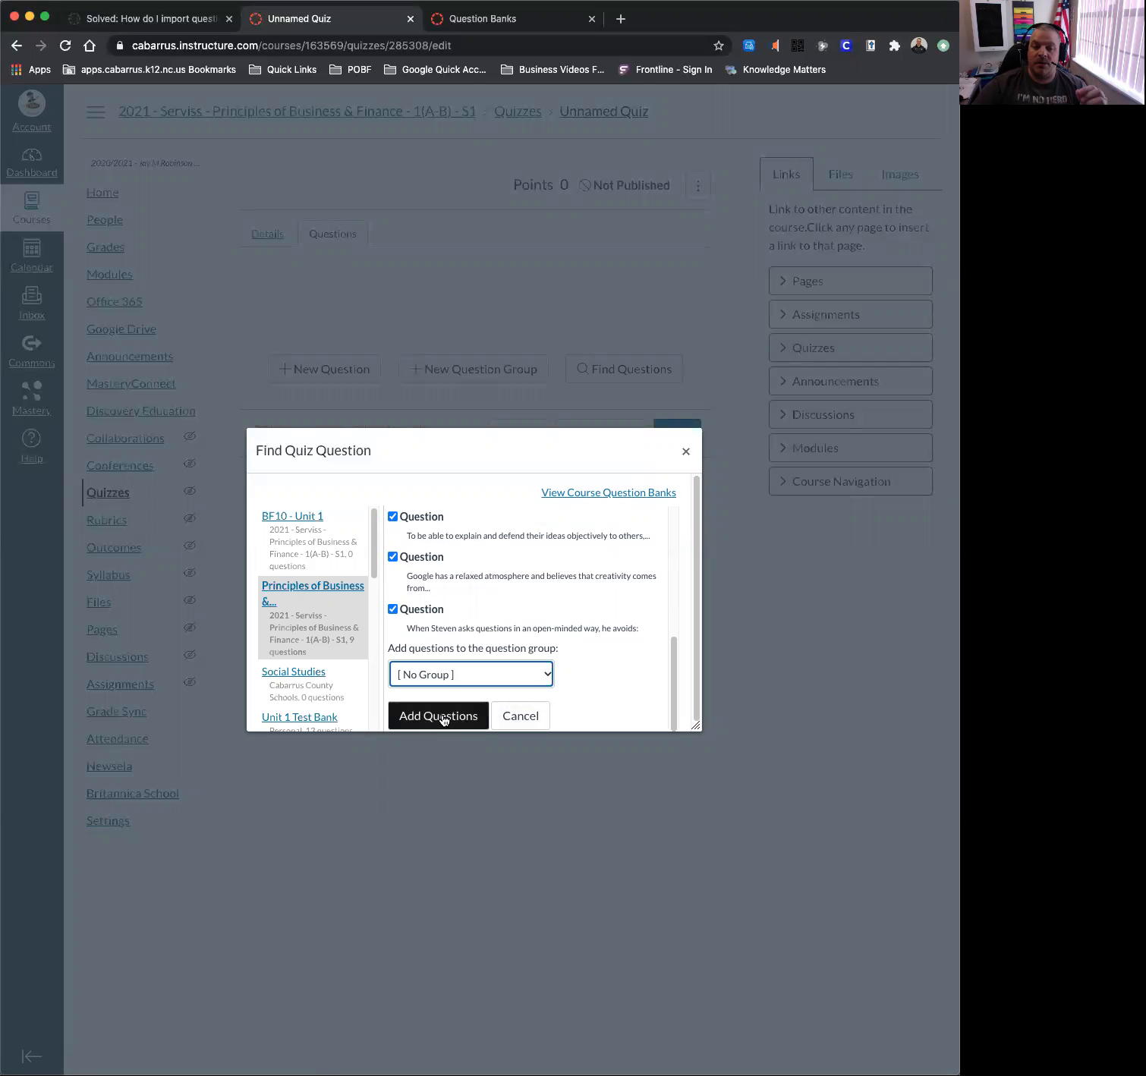
left_click(443, 717)
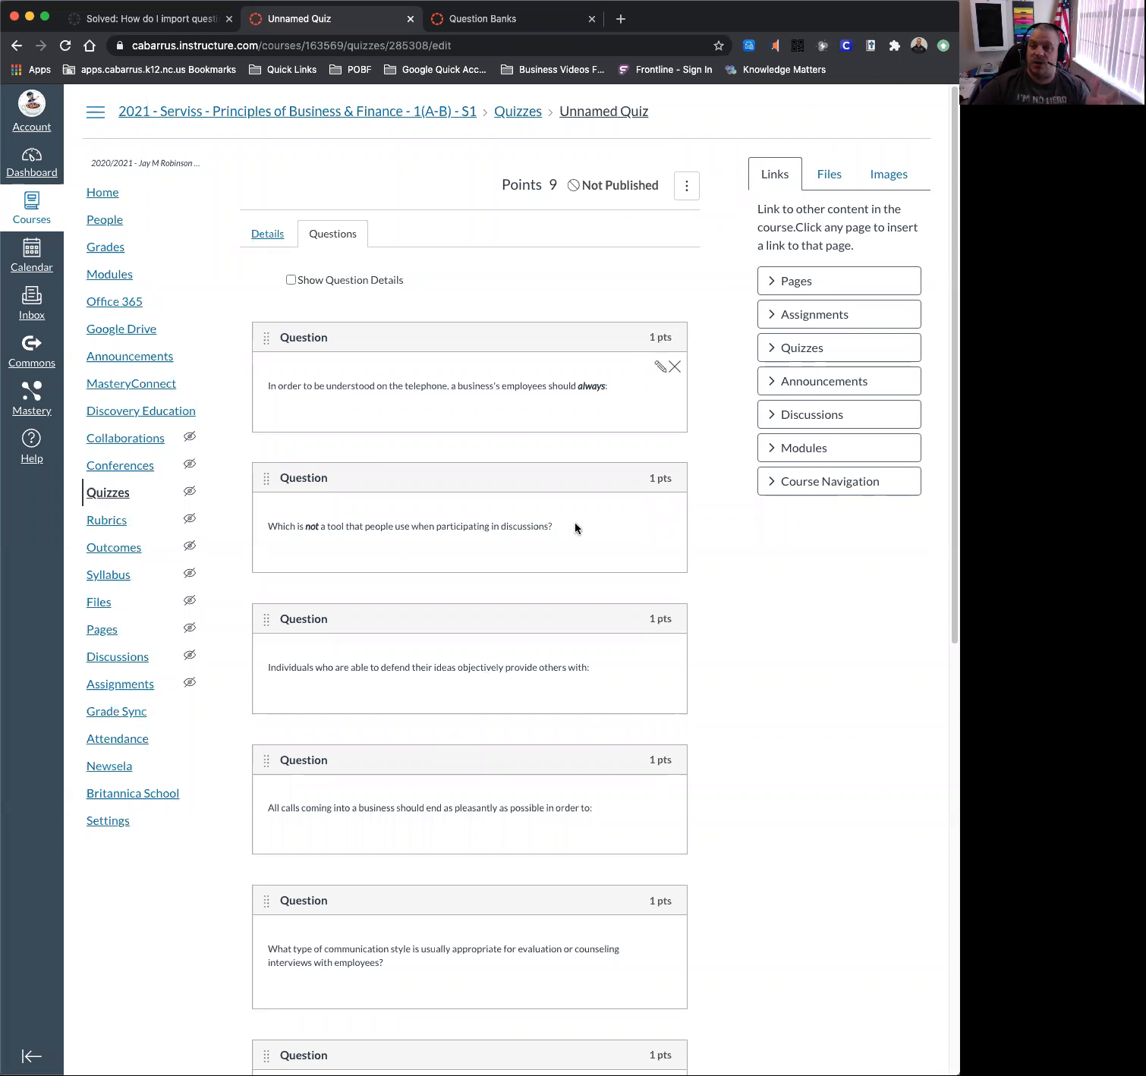
scroll(512, 600, "down", 10)
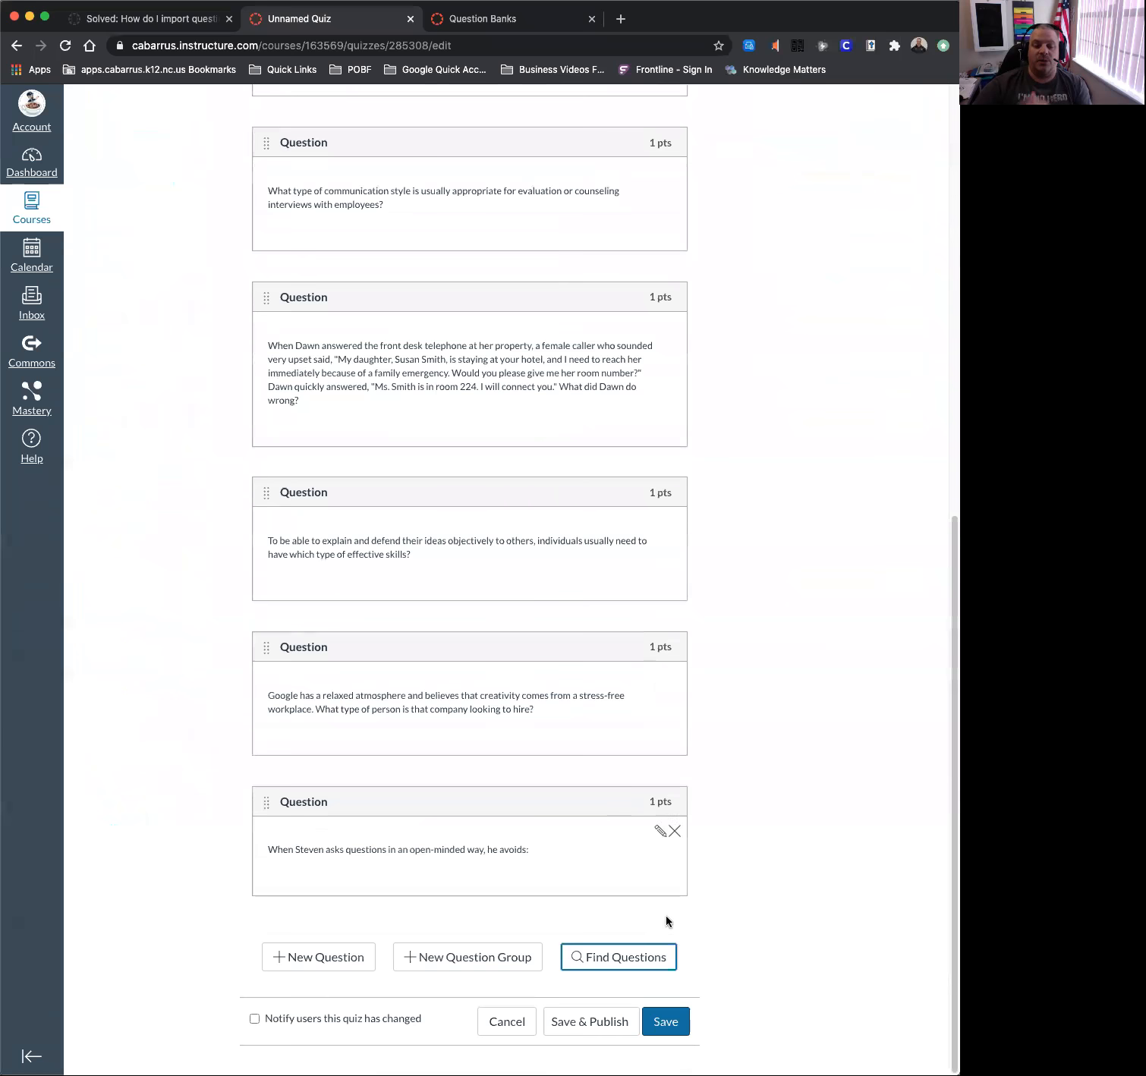
left_click(665, 1021)
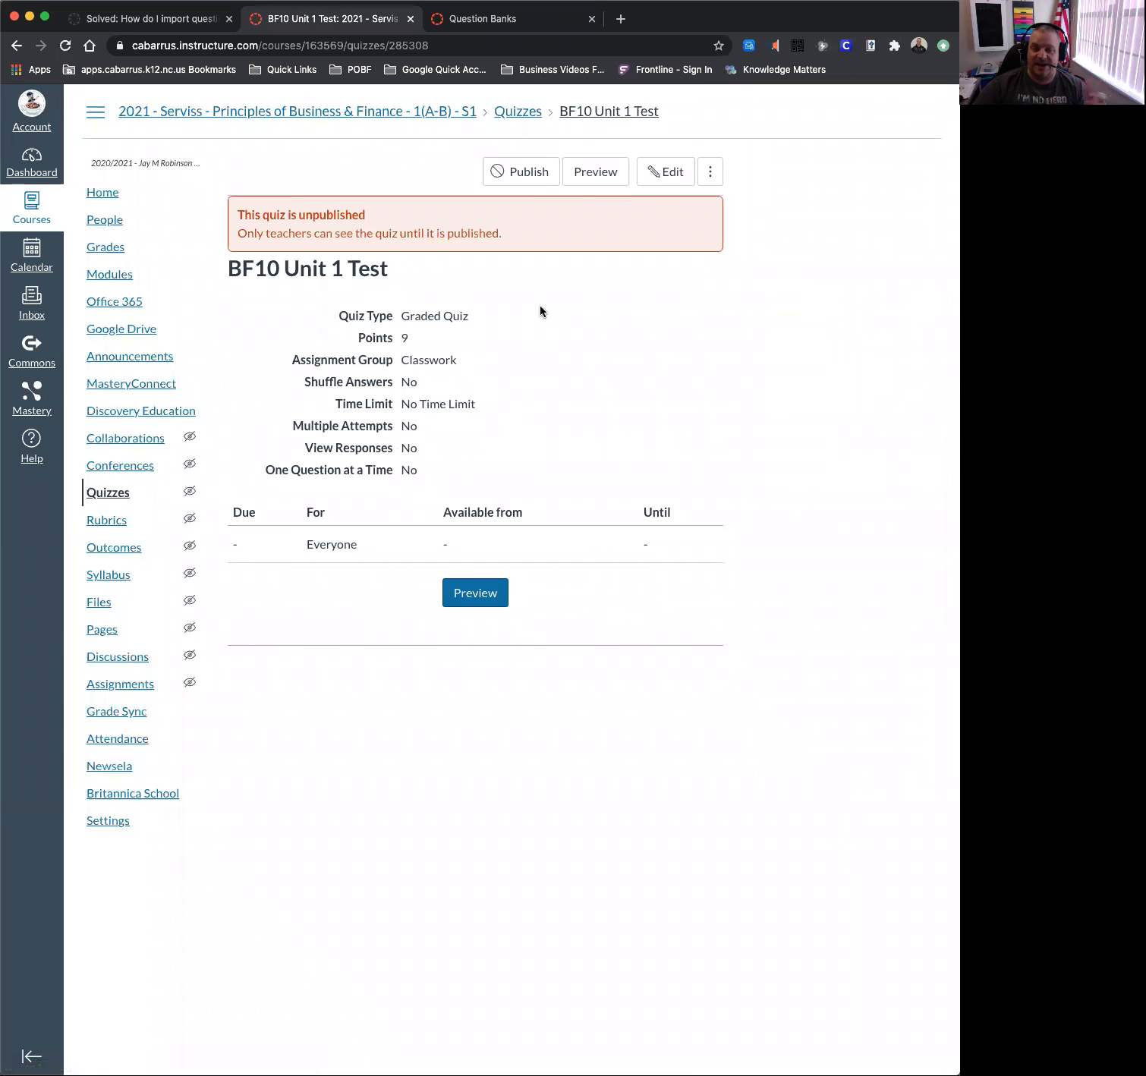
Switch to the browser tab with the Business Management course's Question Banks page.
left_click(486, 26)
left_click(380, 26)
left_click(507, 19)
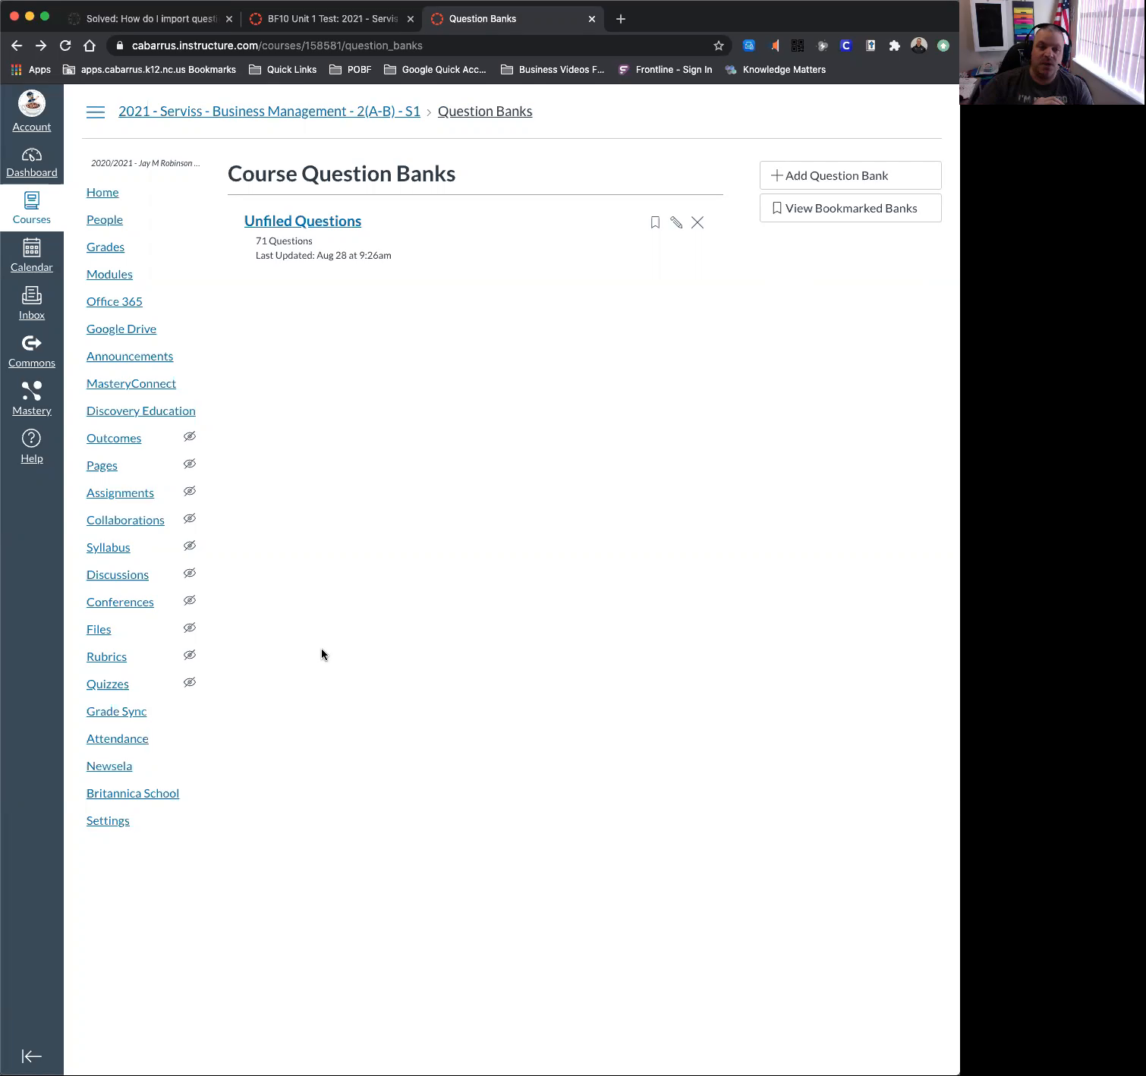
Open Unfiled Questions, start moving a question but cancel, and return to the bank list.
left_click(317, 223)
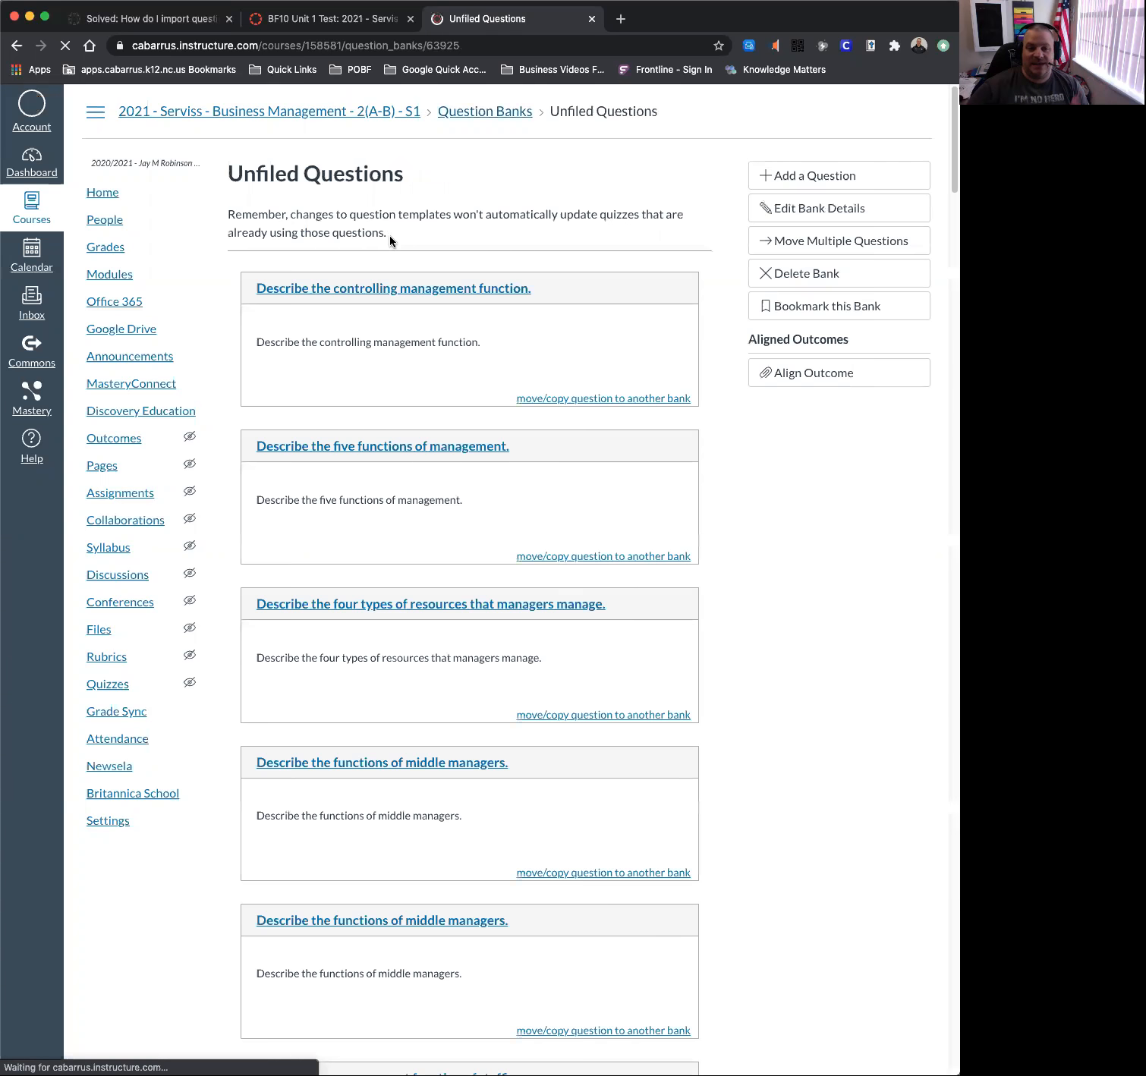
left_click(571, 411)
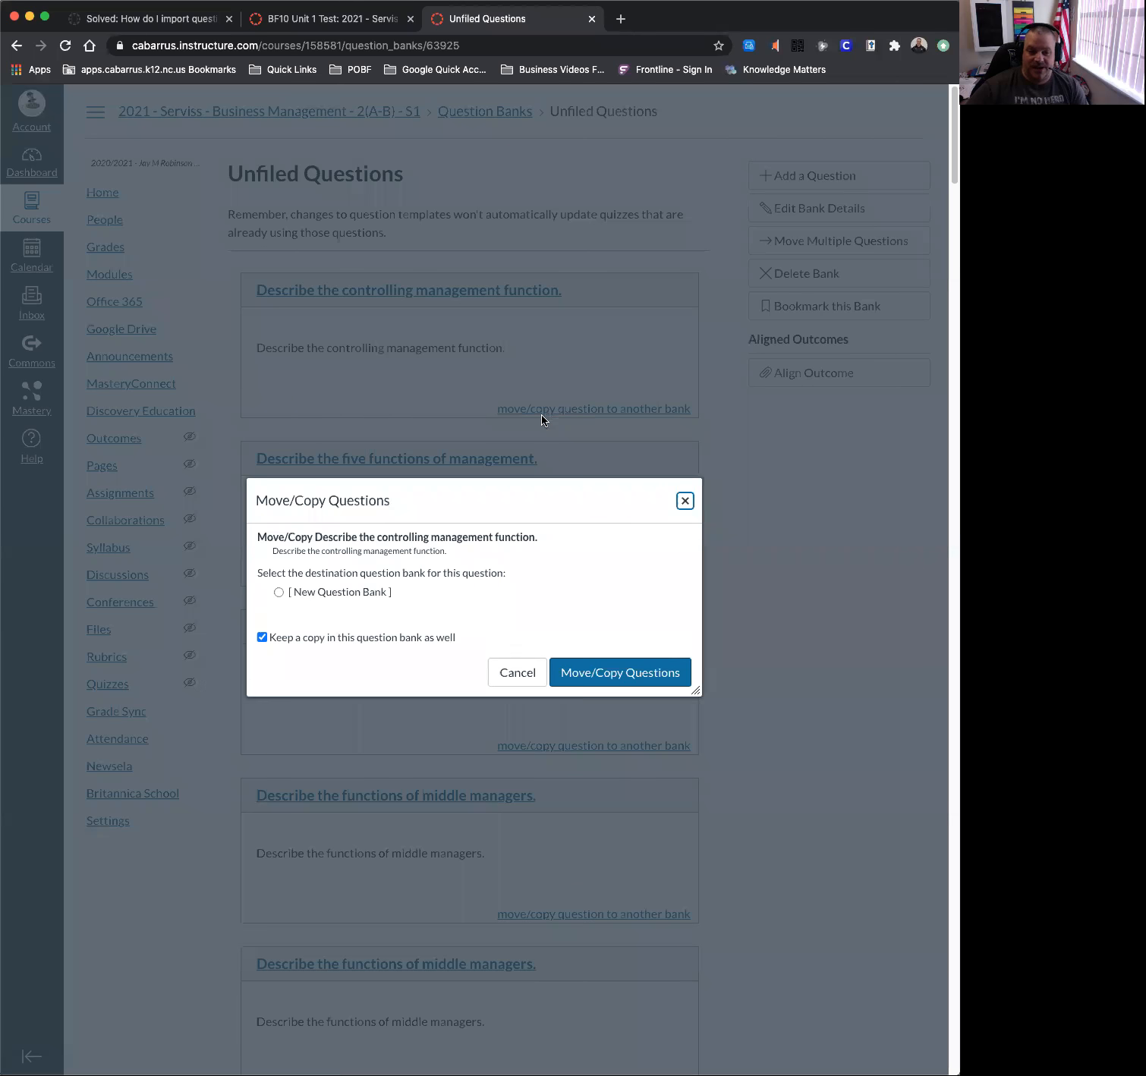
left_click(500, 671)
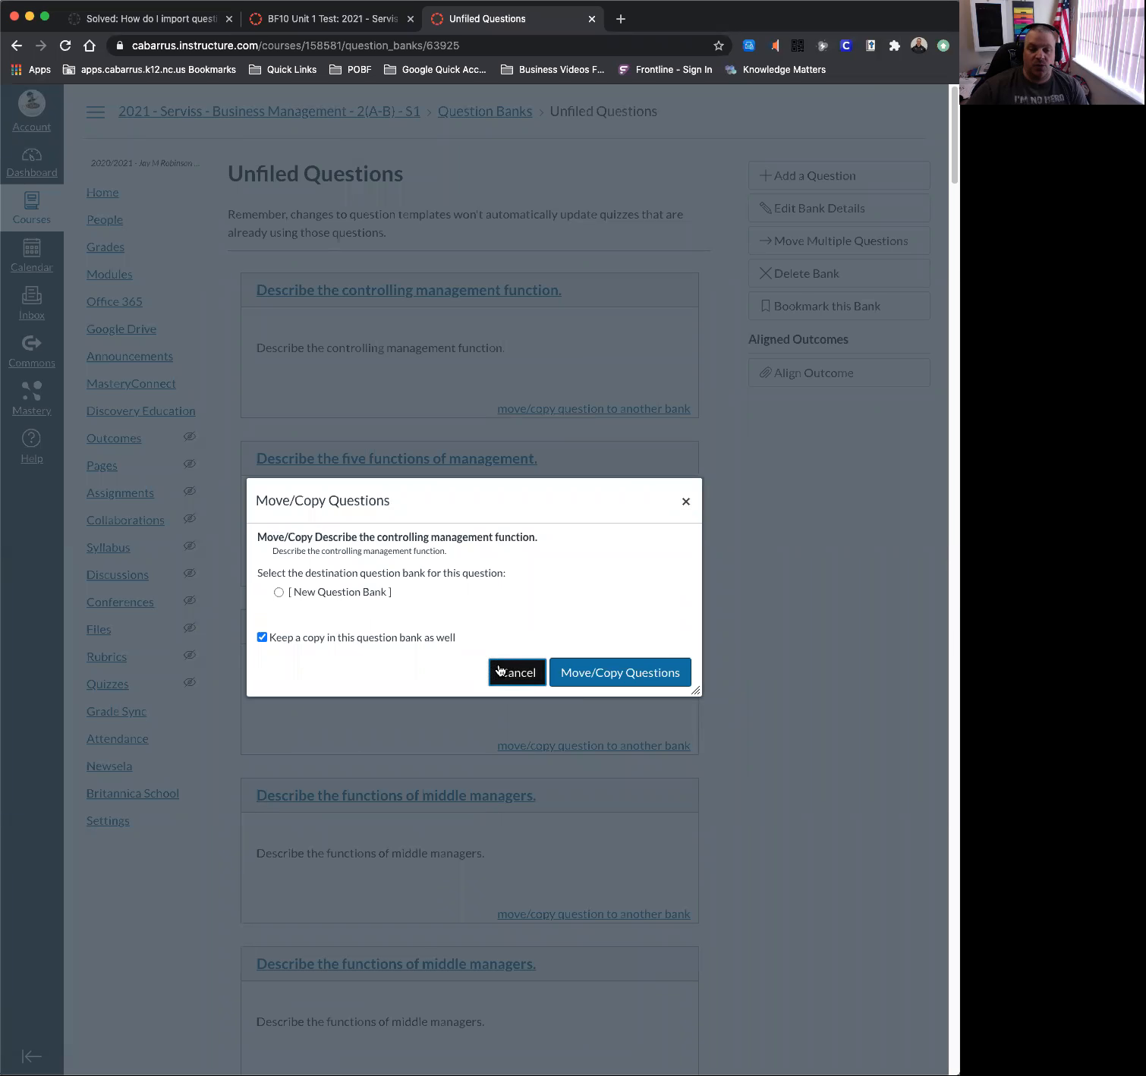
left_click(22, 49)
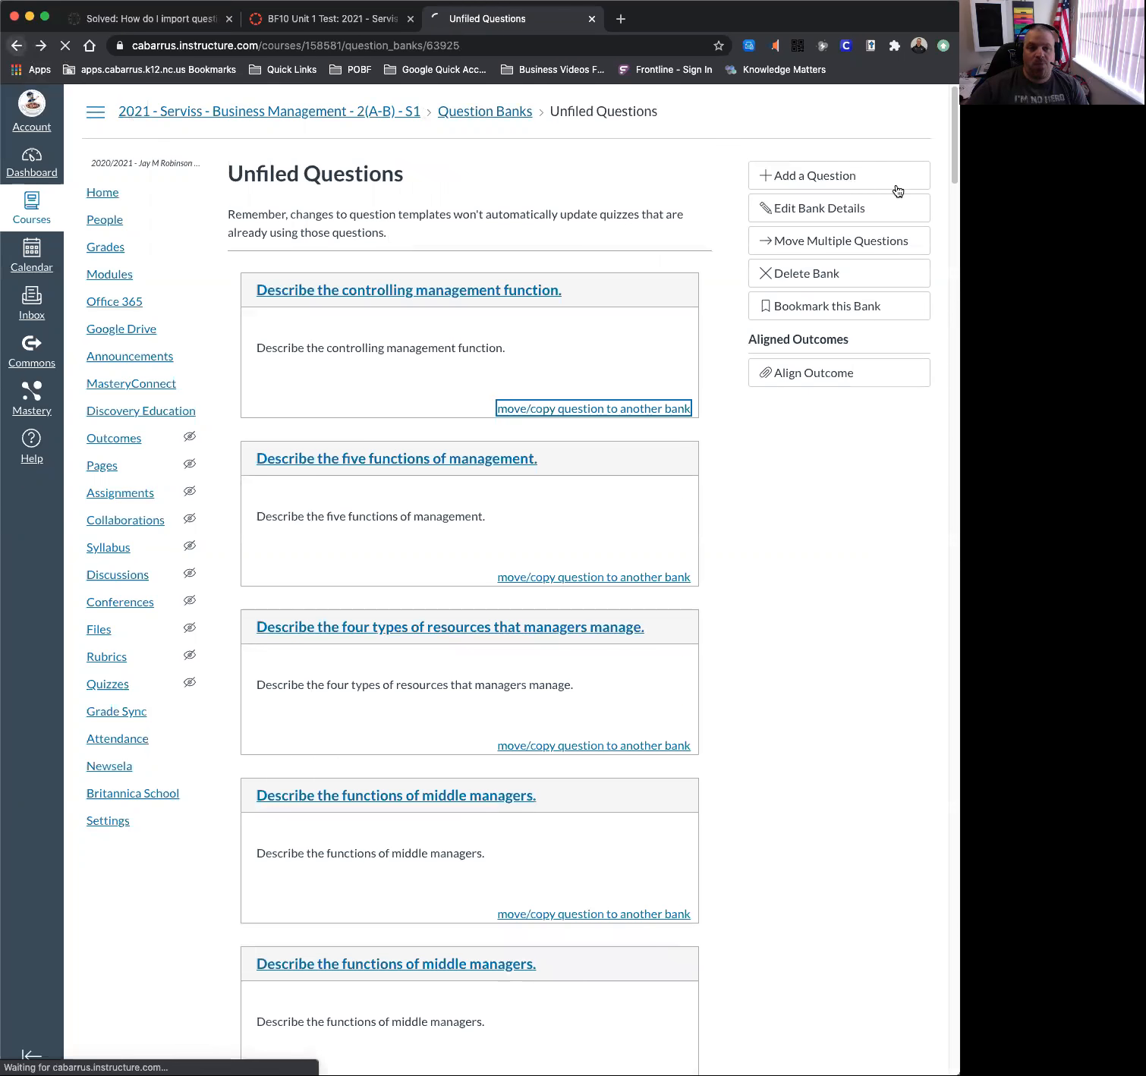
Create two question banks named 'Unit 1 Question Bank' and 'Unit 2 Question Bank'.
left_click(823, 178)
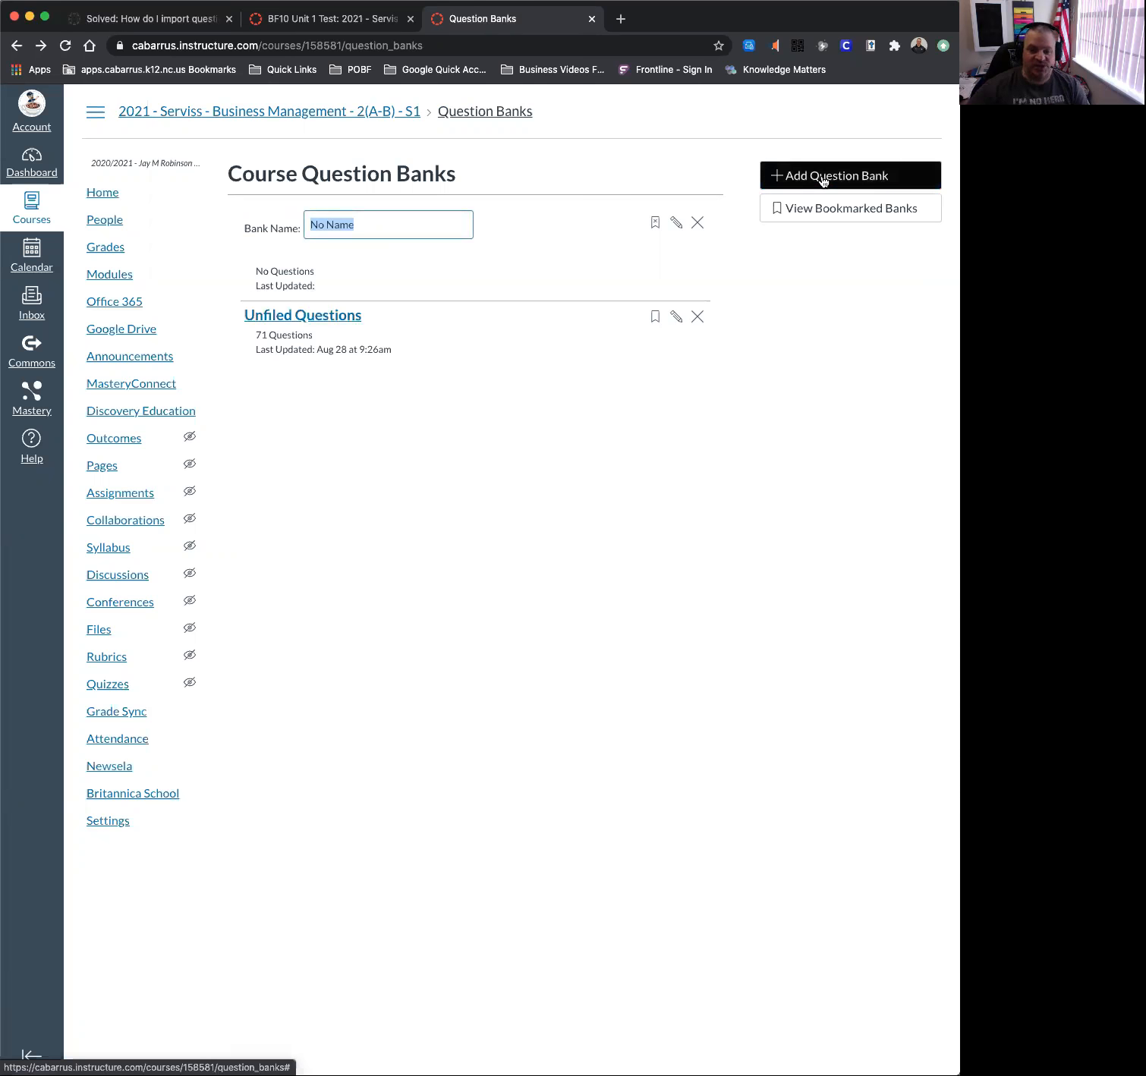
type("Unit 1 Qu")
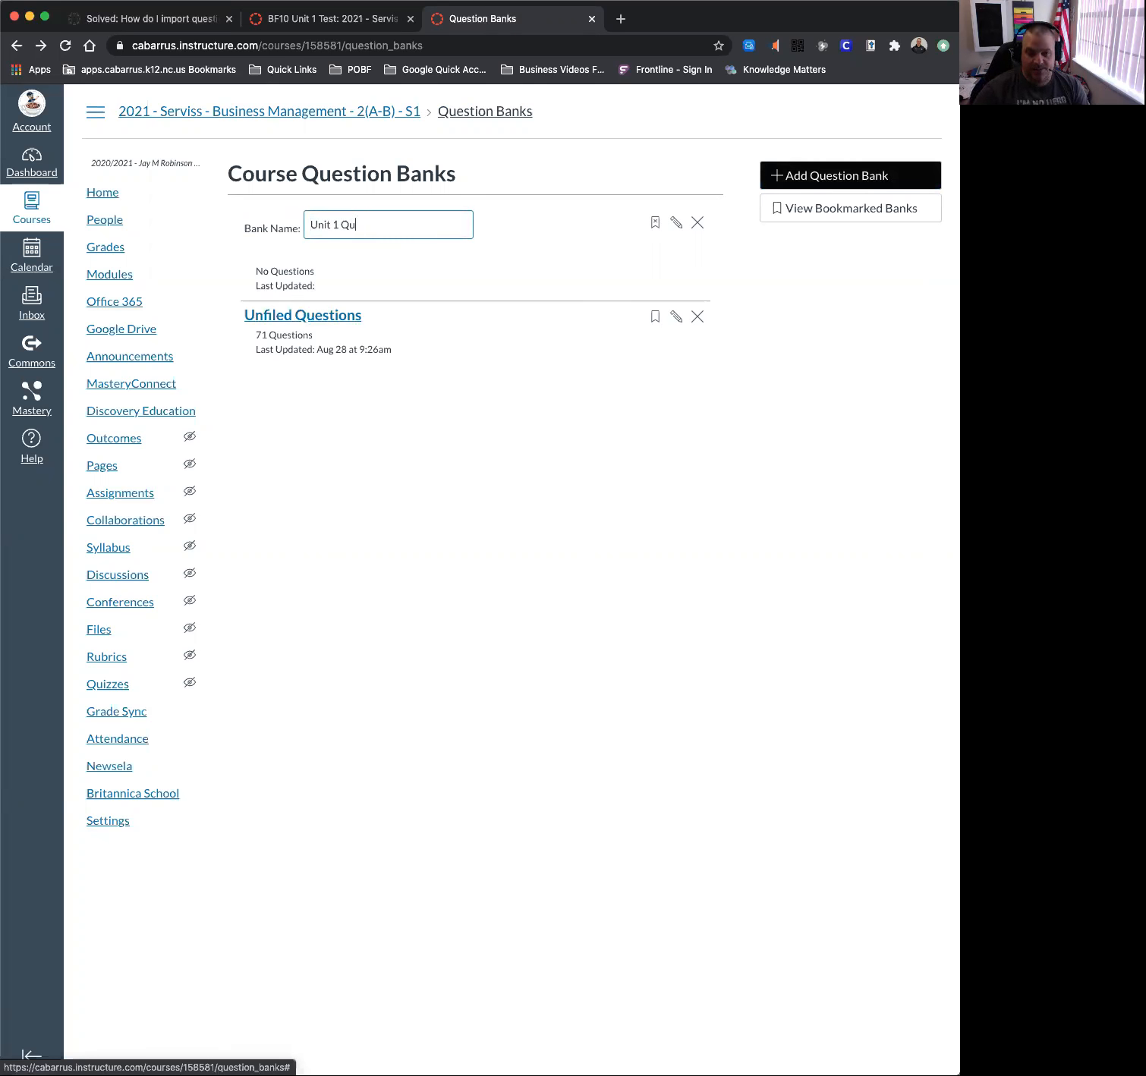
type("estion Bank")
key("Return")
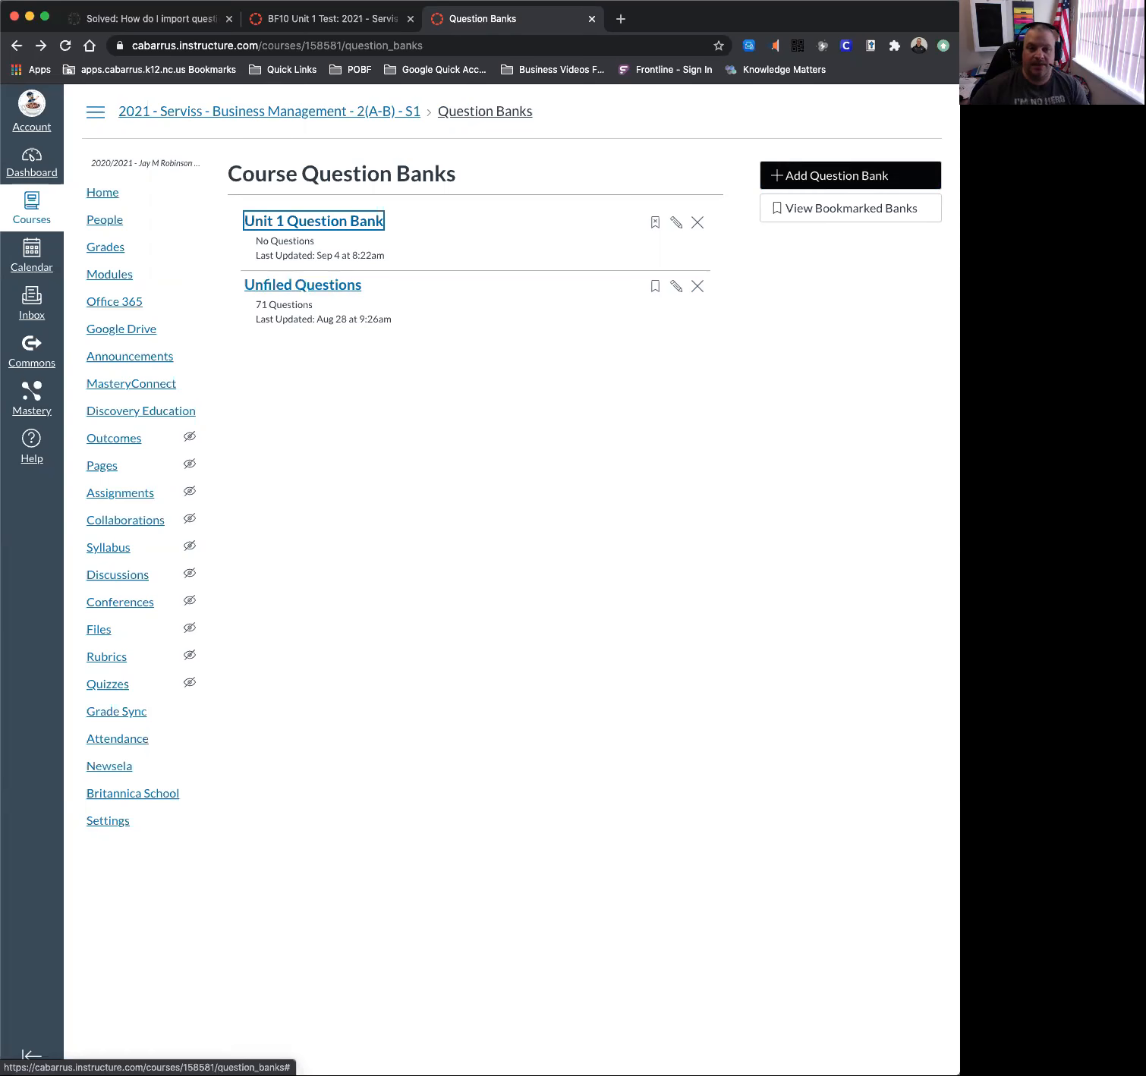
left_click(879, 176)
type("Unit ")
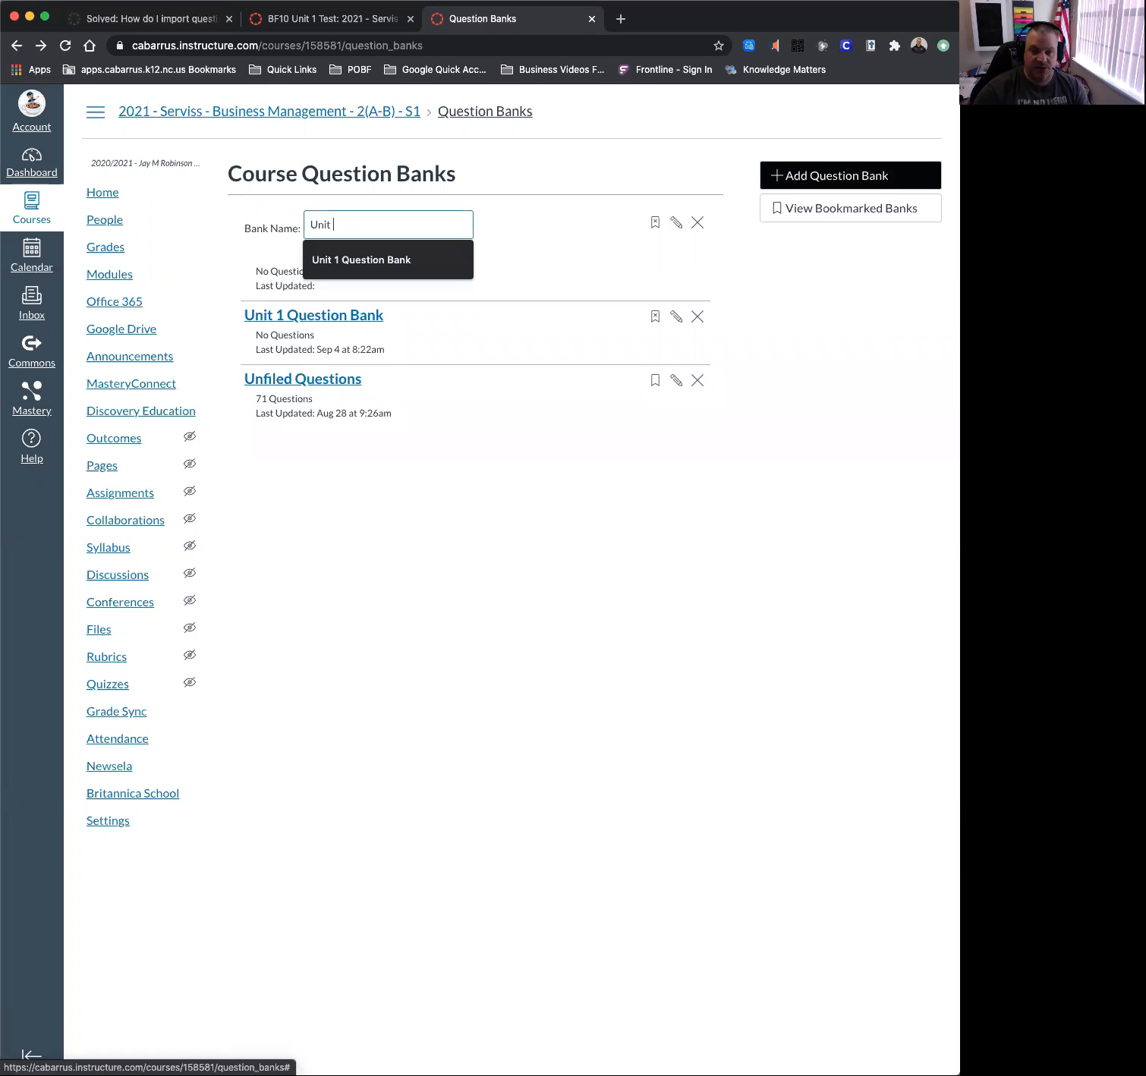
type("2 Question Bank")
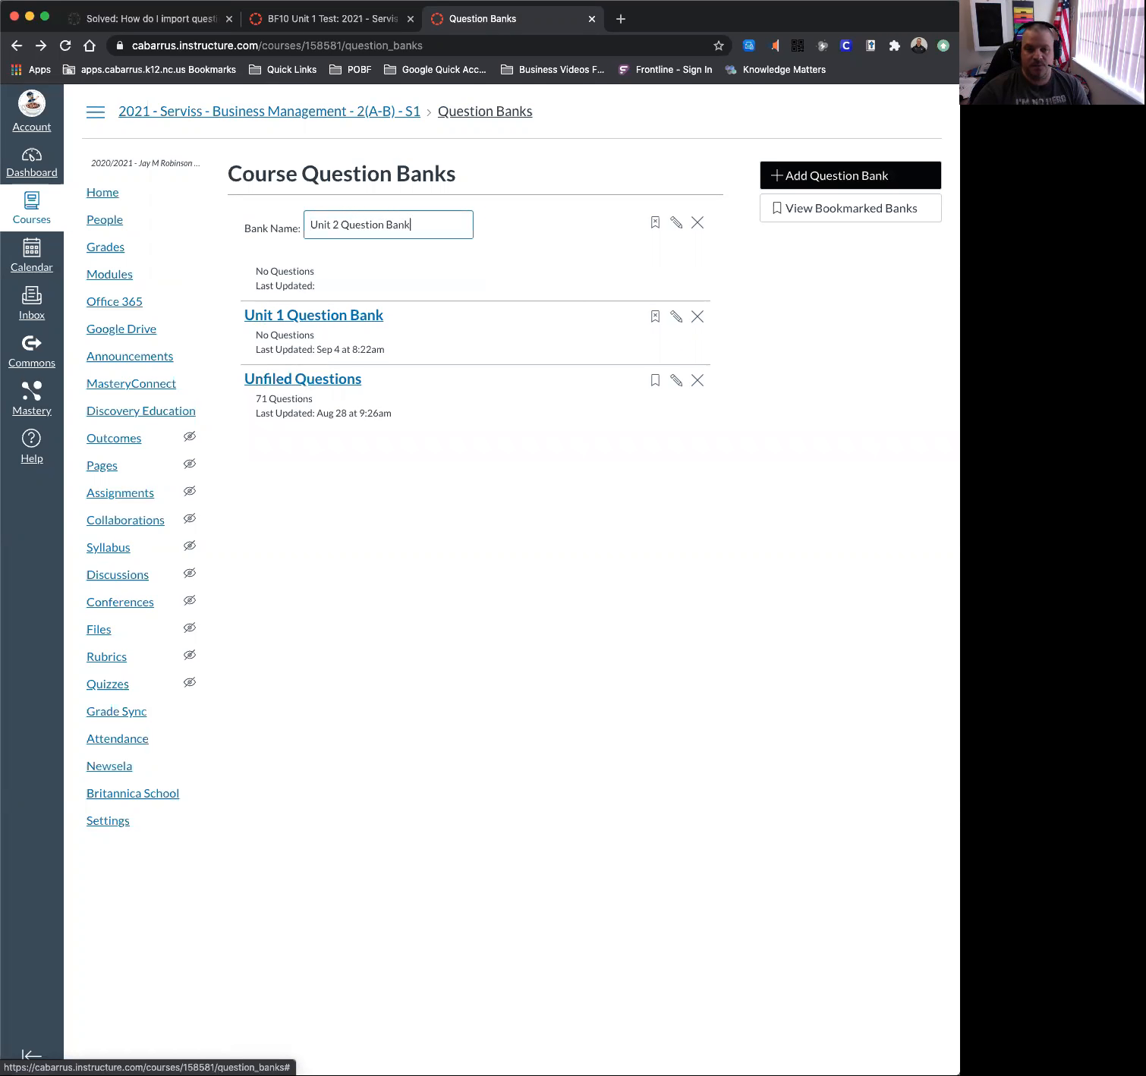
key("Return")
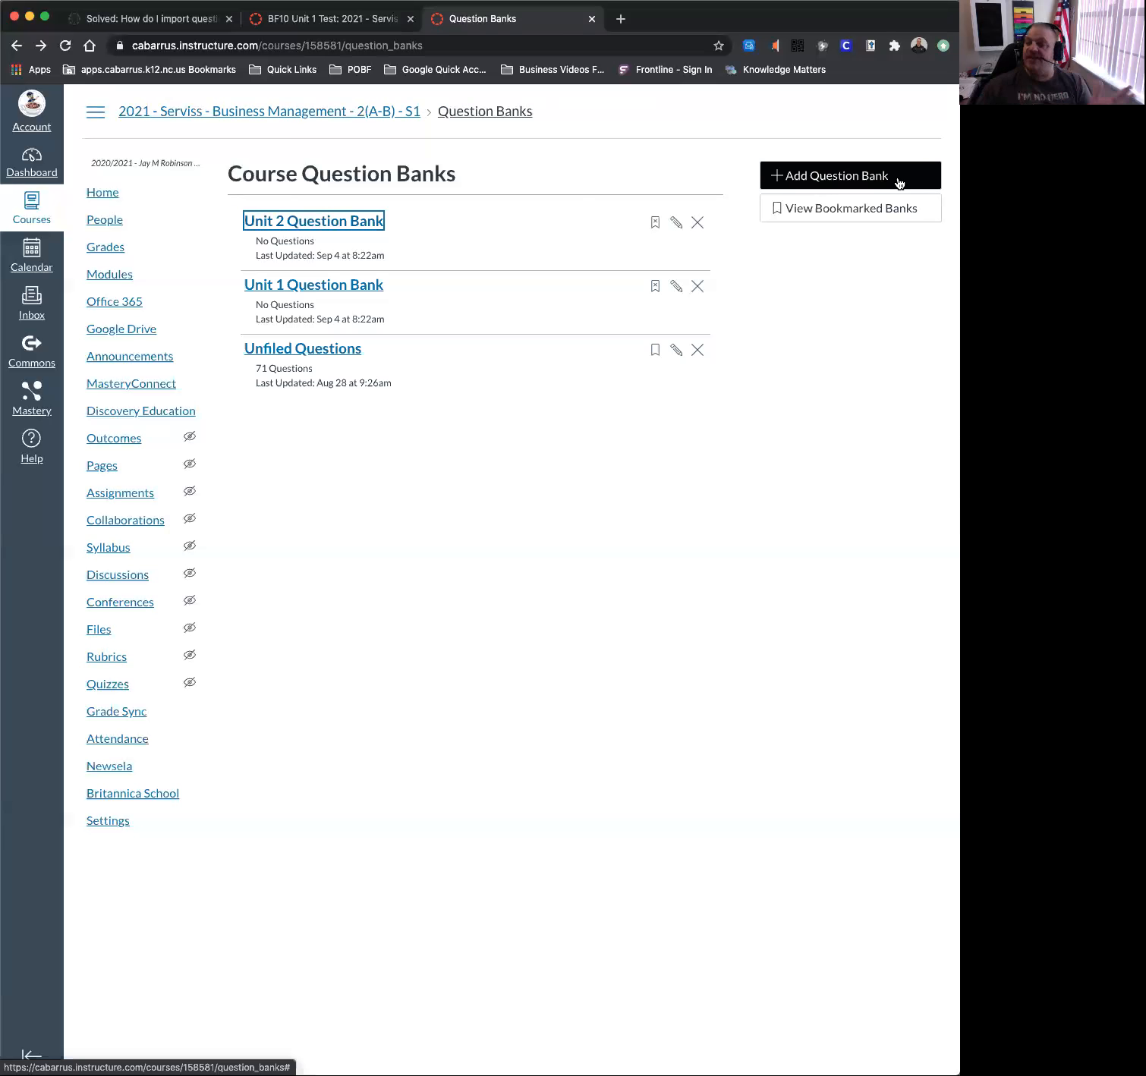
left_click(332, 351)
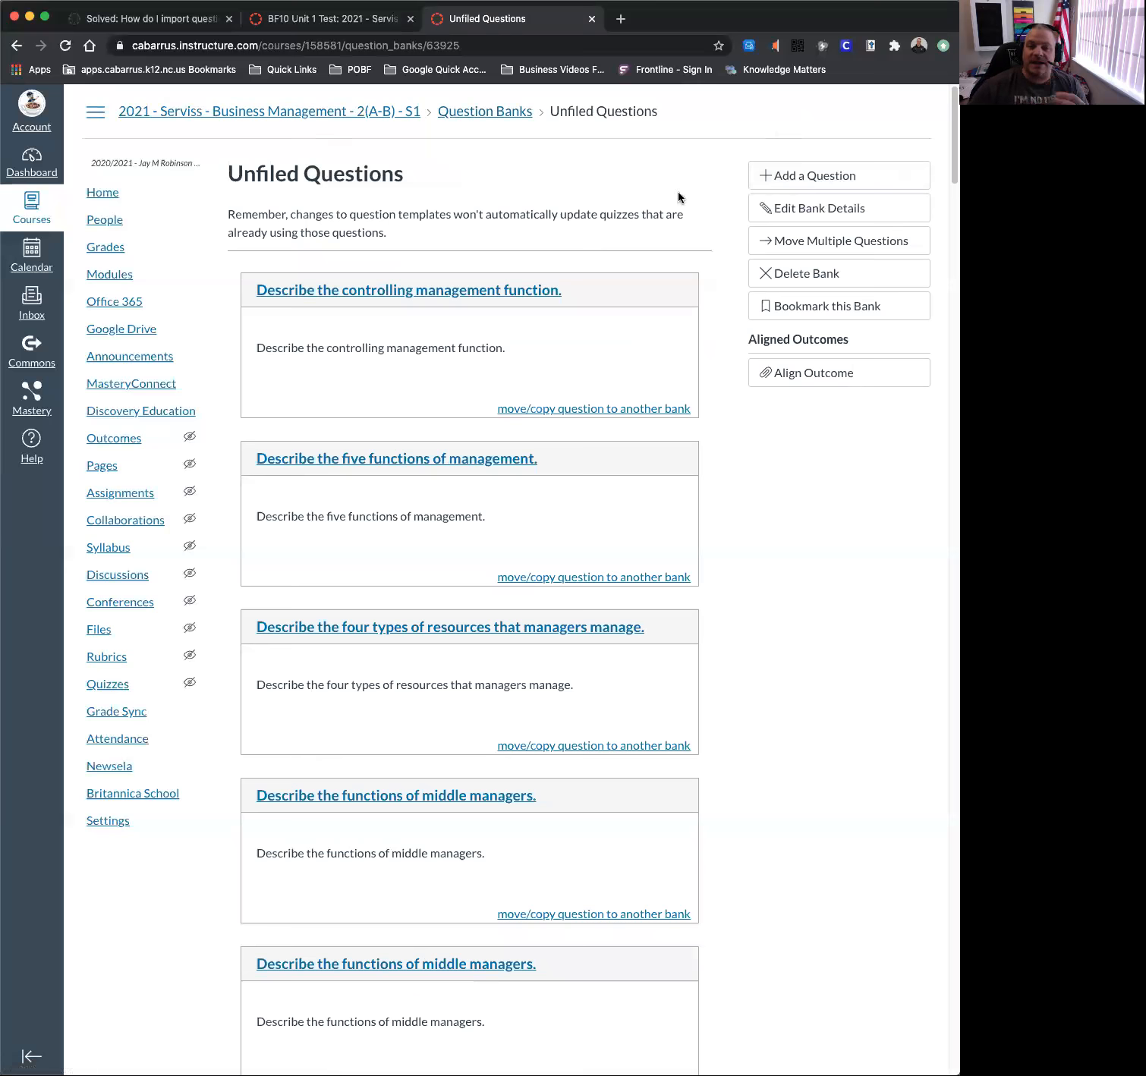
Try moving the first Unfiled question to Unit 1 Question Bank, but close without moving it.
left_click(562, 410)
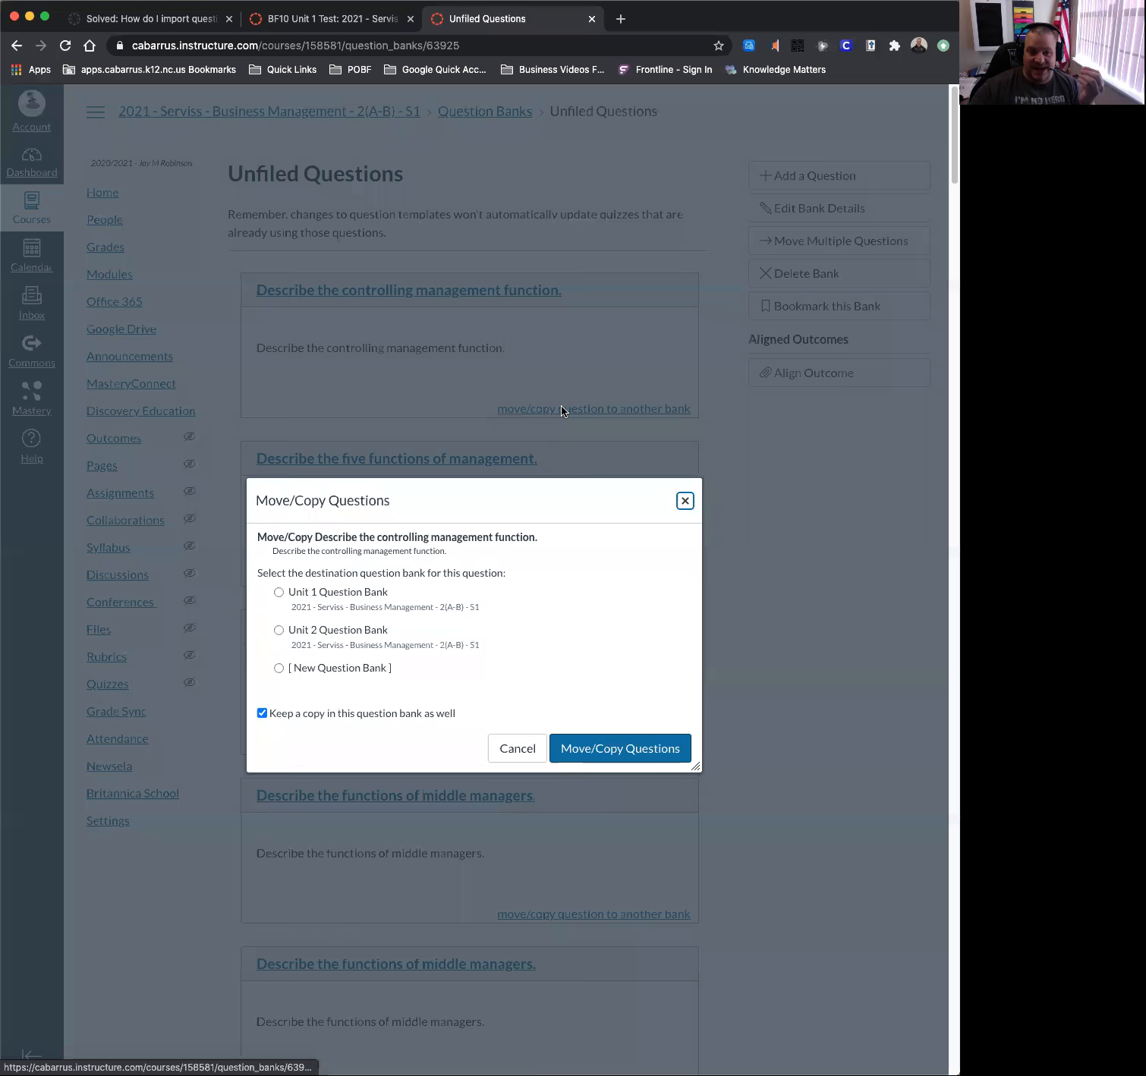
left_click(344, 597)
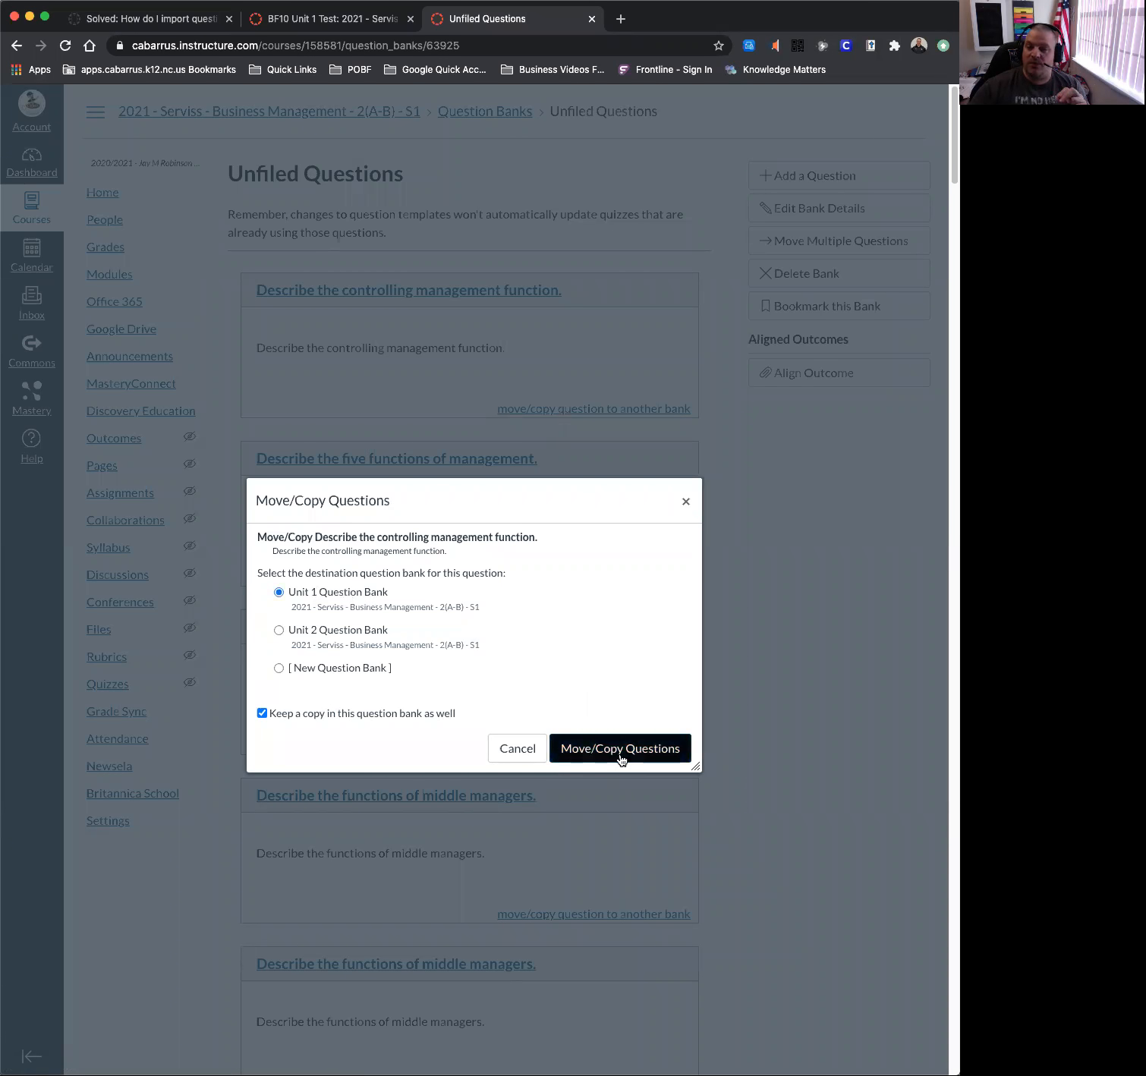
left_click(685, 501)
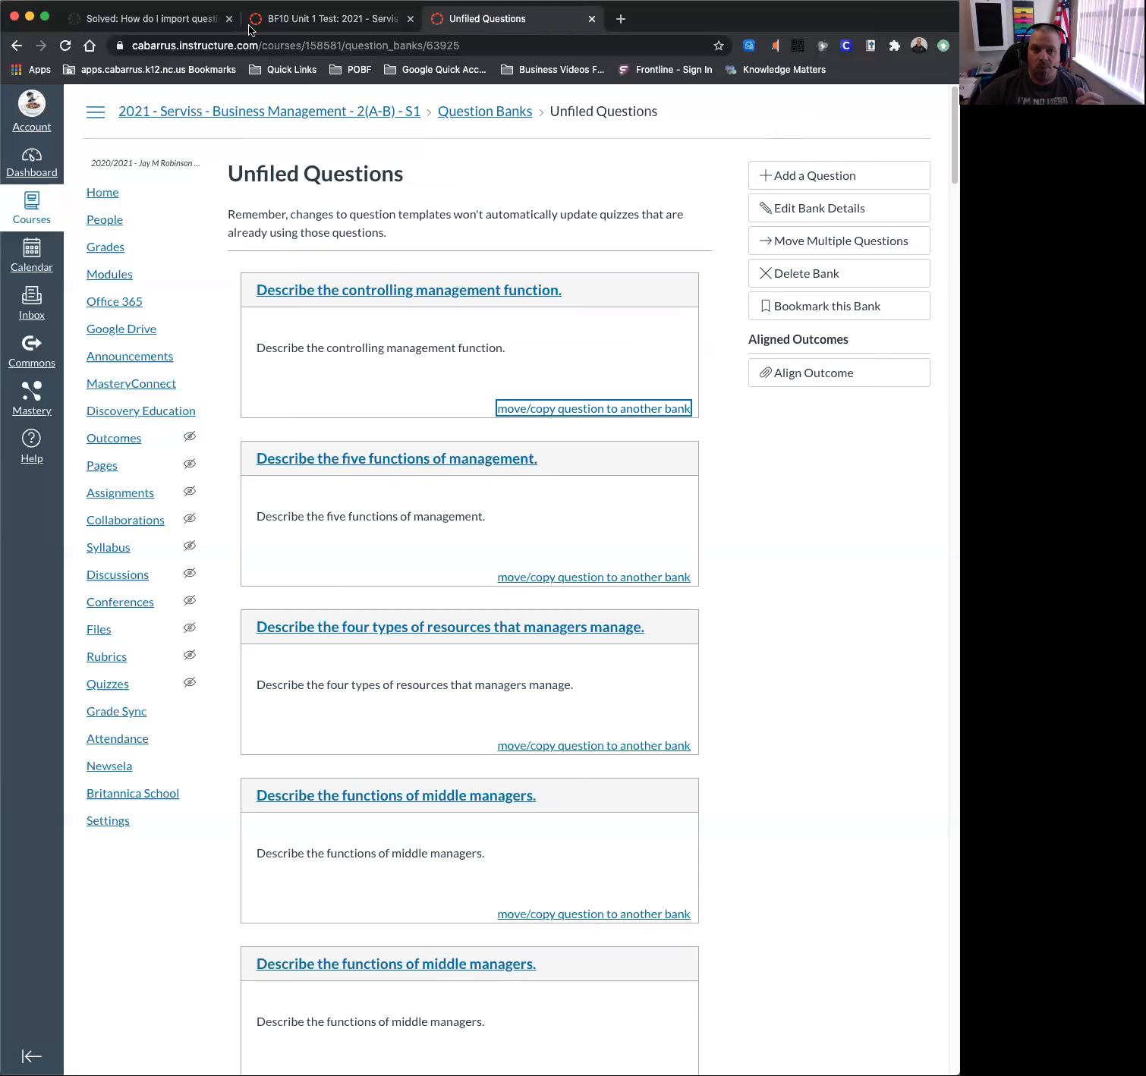
left_click(327, 18)
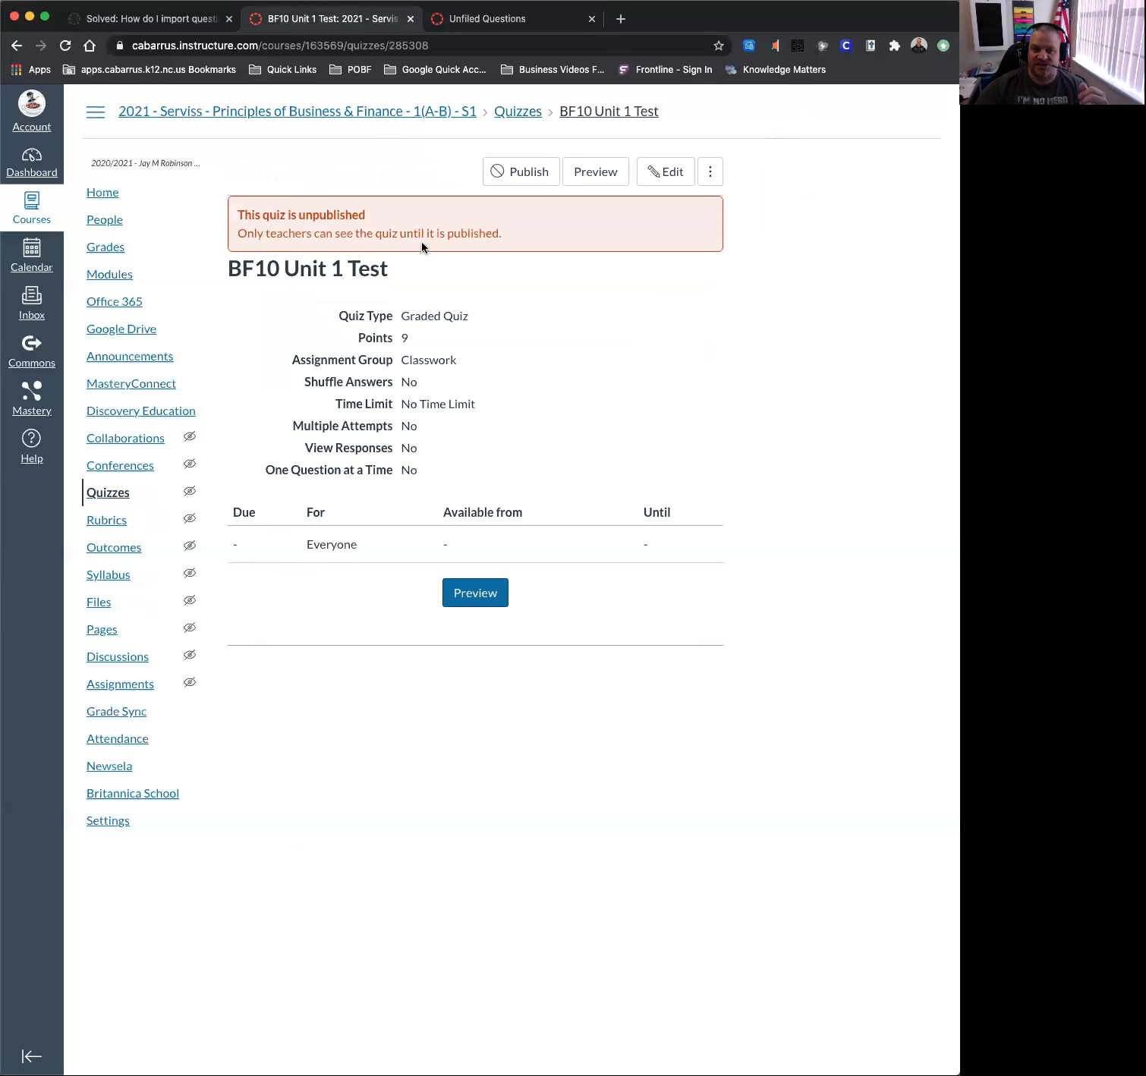
Edit the BF10 Unit 1 Test and view its list of nine questions.
left_click(657, 176)
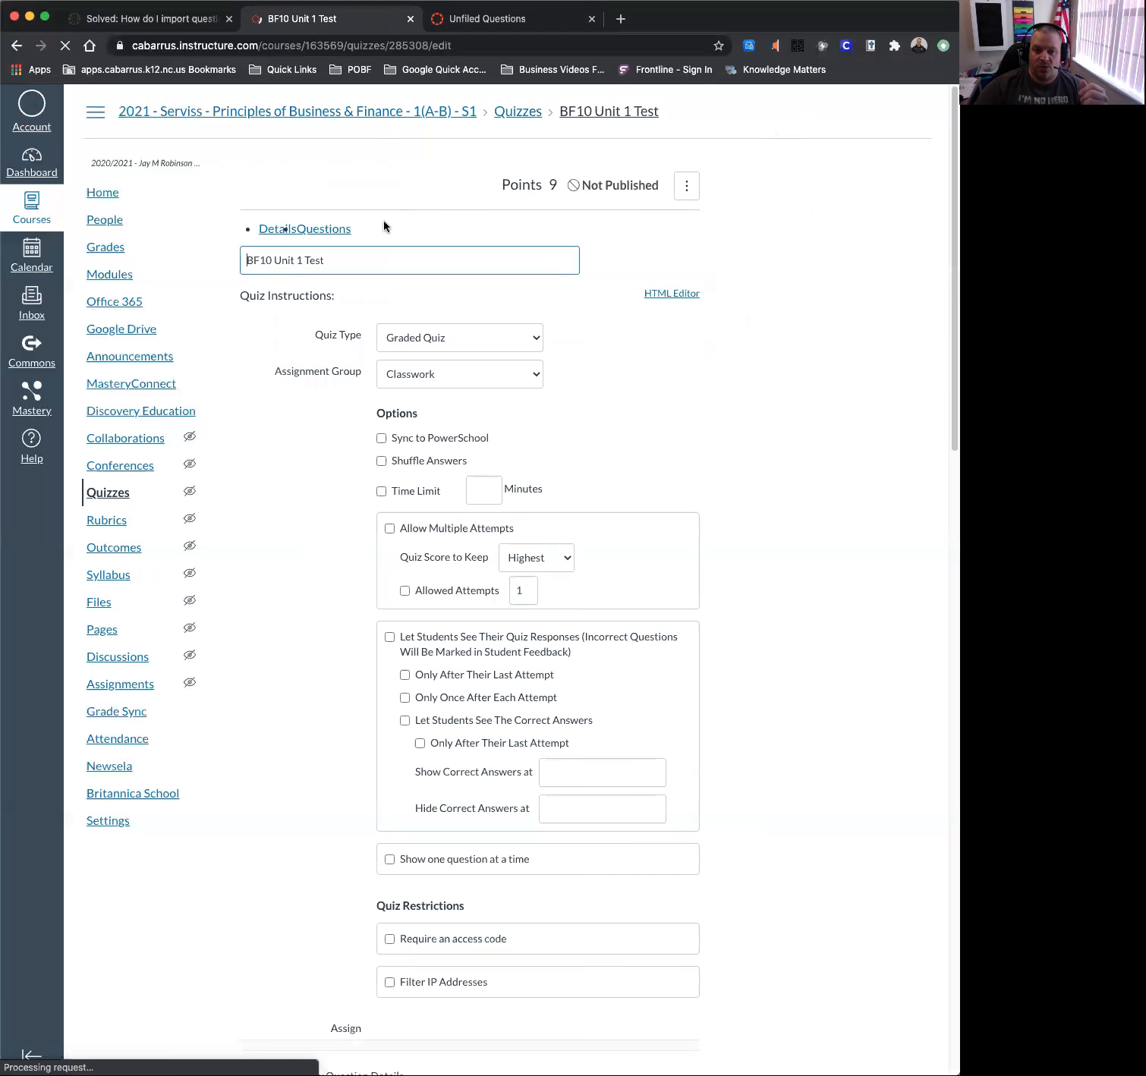
left_click(346, 234)
scroll(461, 489, "down", 1)
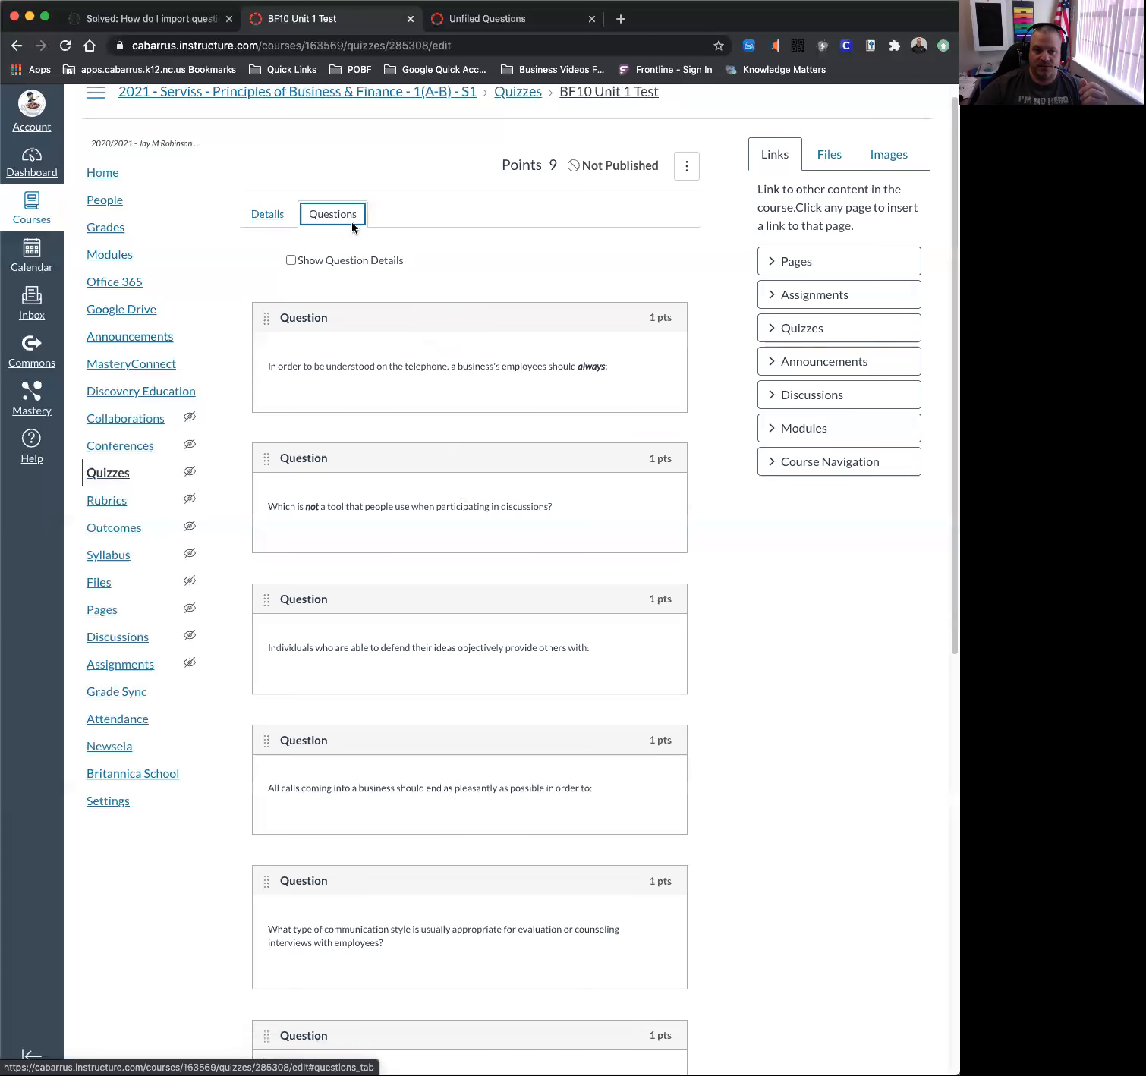
scroll(587, 830, "down", 10)
Browse the question banks in Find Questions, then cancel without adding any.
left_click(607, 959)
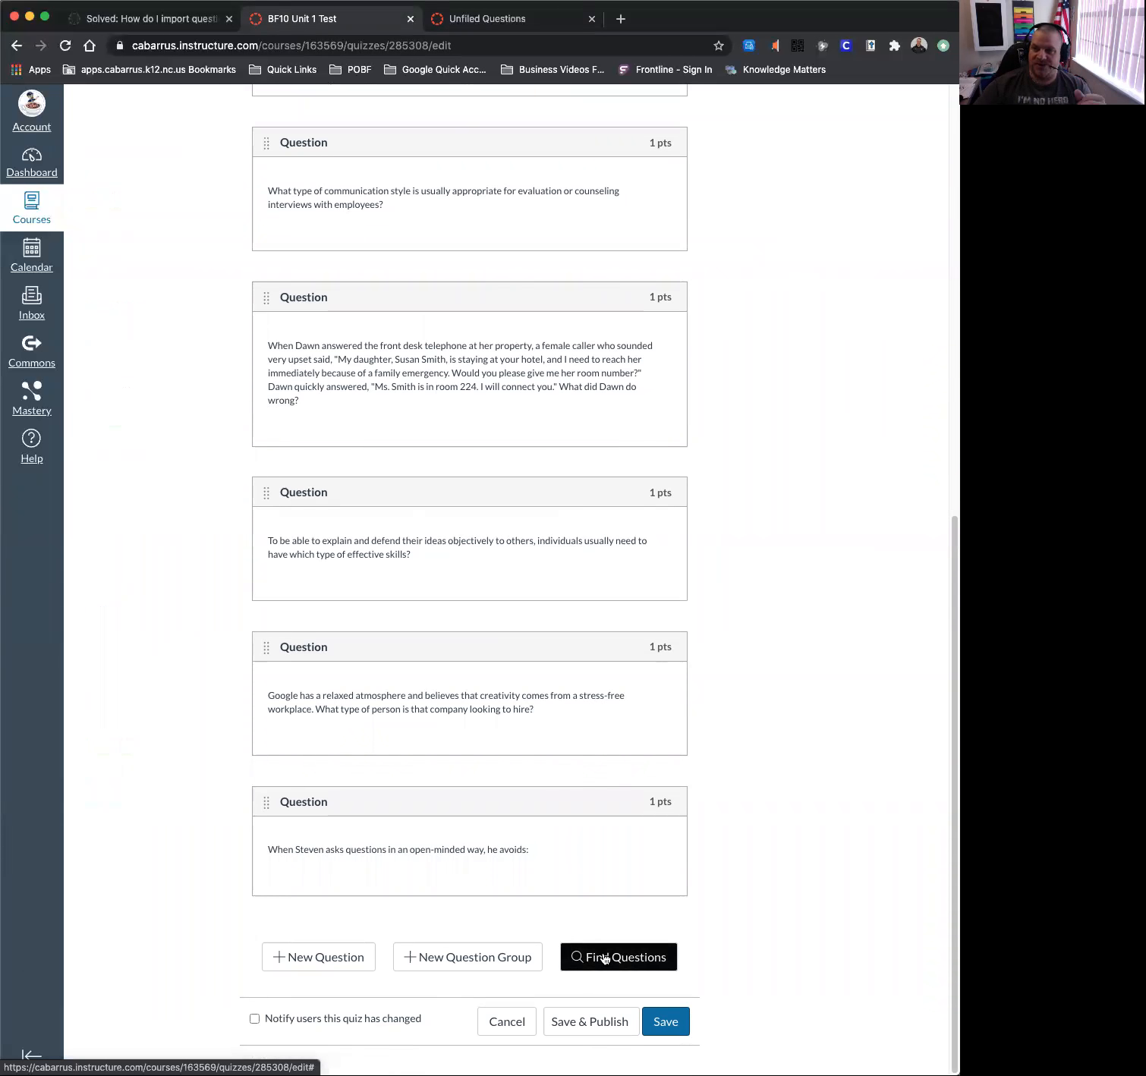
left_click(605, 959)
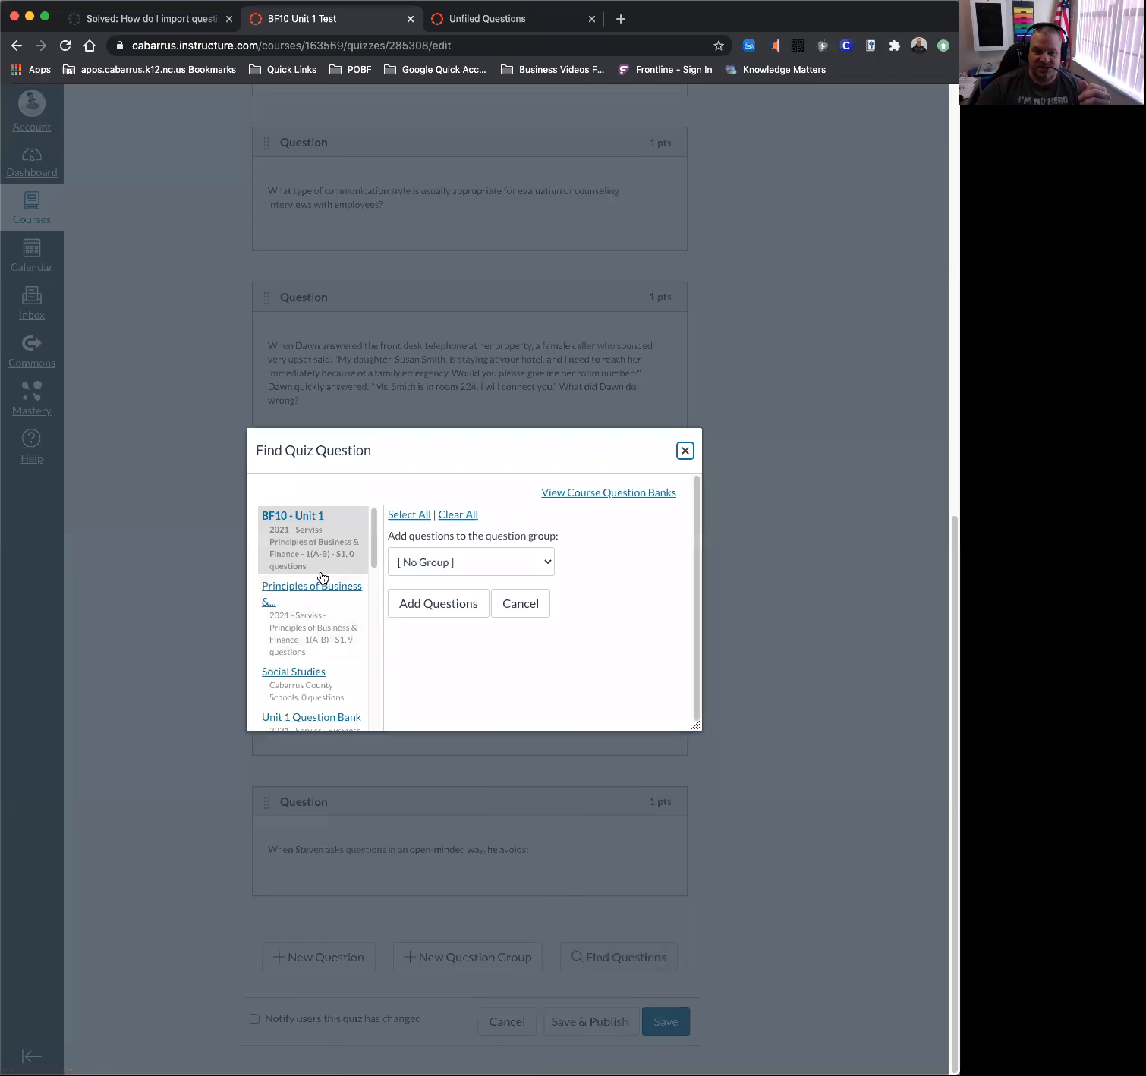
scroll(318, 584, "down", 2)
scroll(317, 600, "down", 3)
scroll(299, 535, "up", 1)
scroll(302, 566, "up", 4)
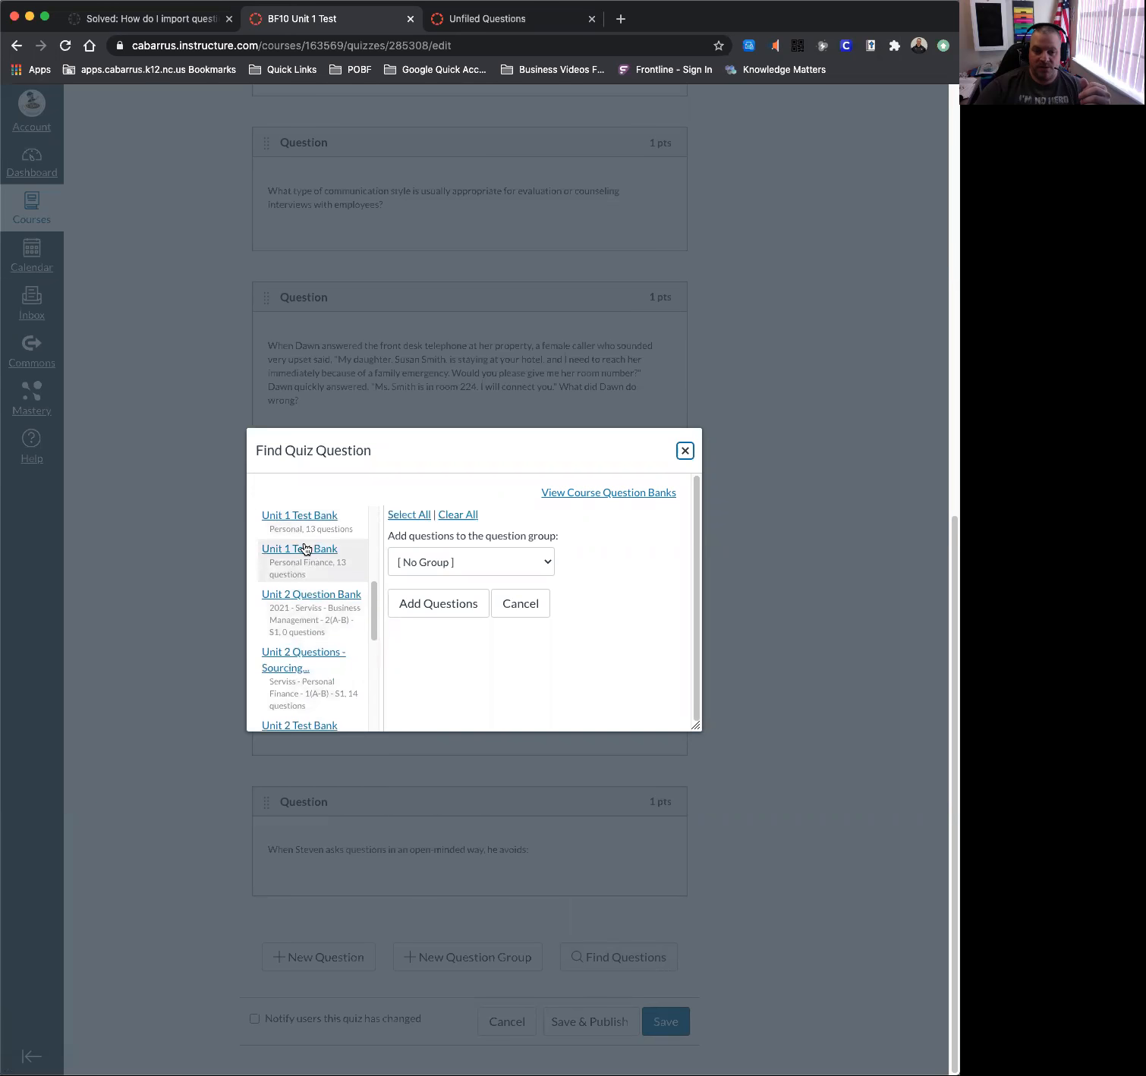
scroll(306, 554, "down", 5)
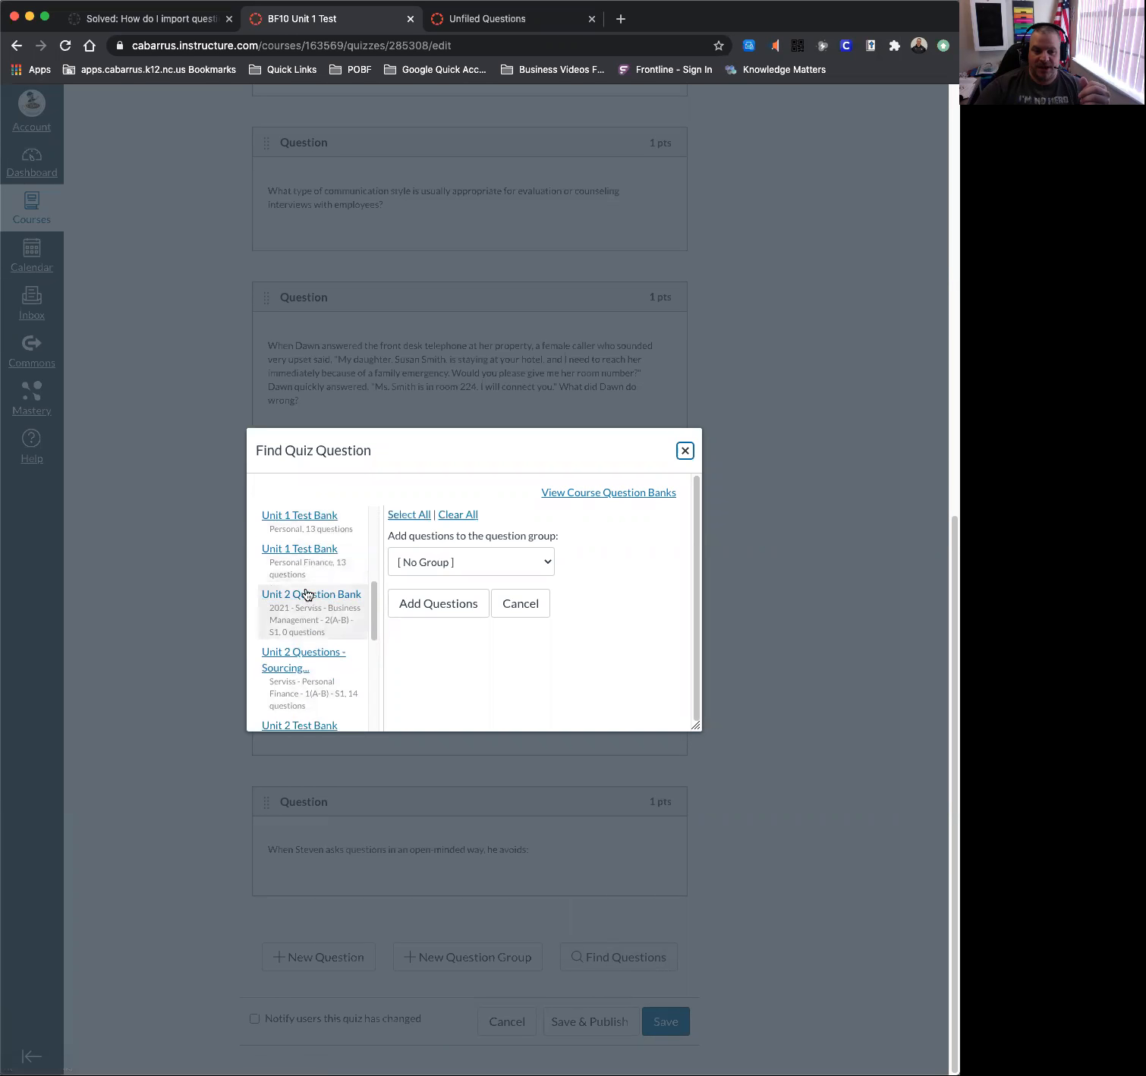
scroll(306, 586, "down", 1)
scroll(312, 588, "up", 5)
left_click(520, 614)
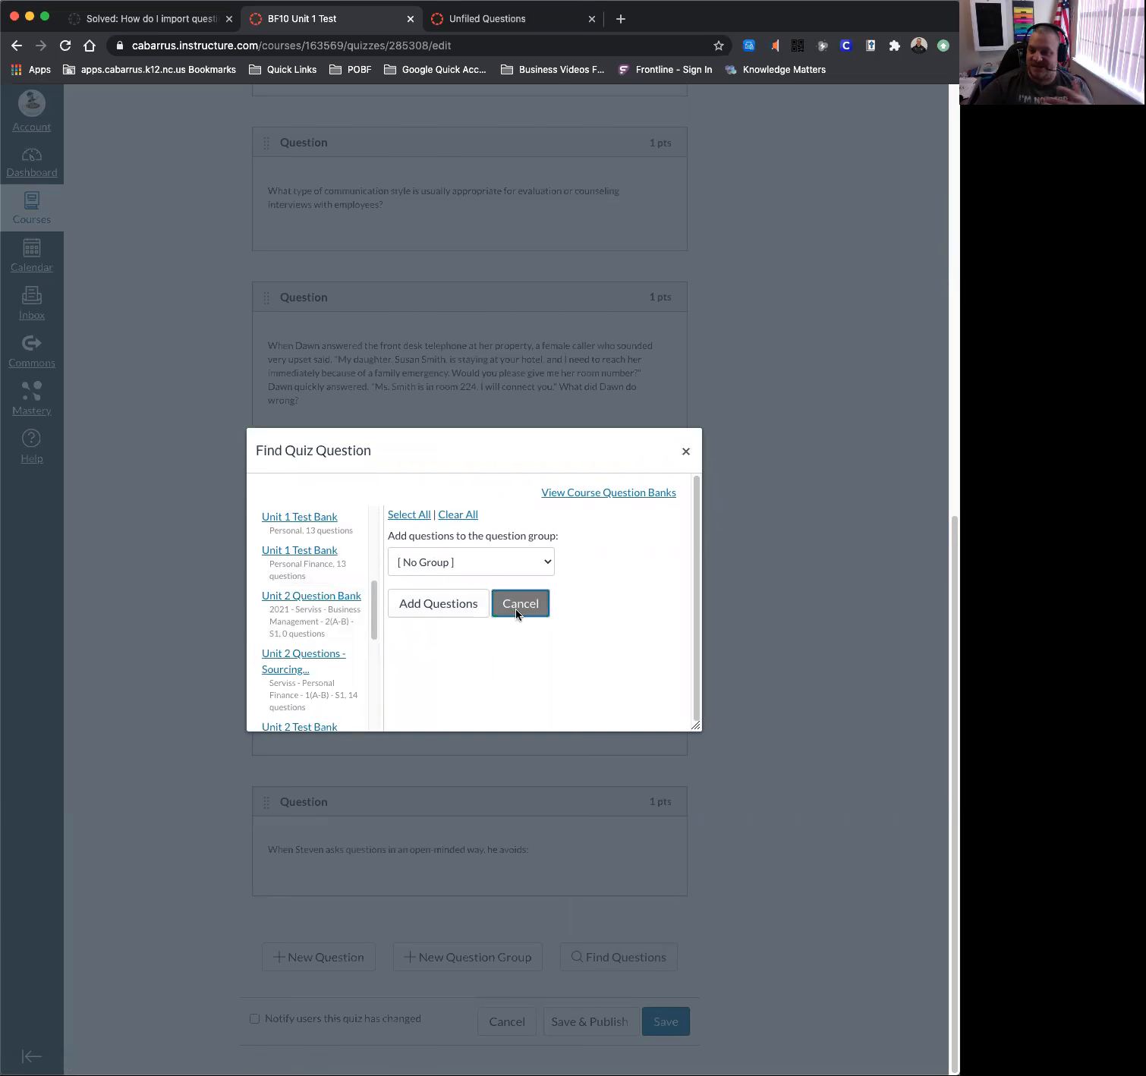